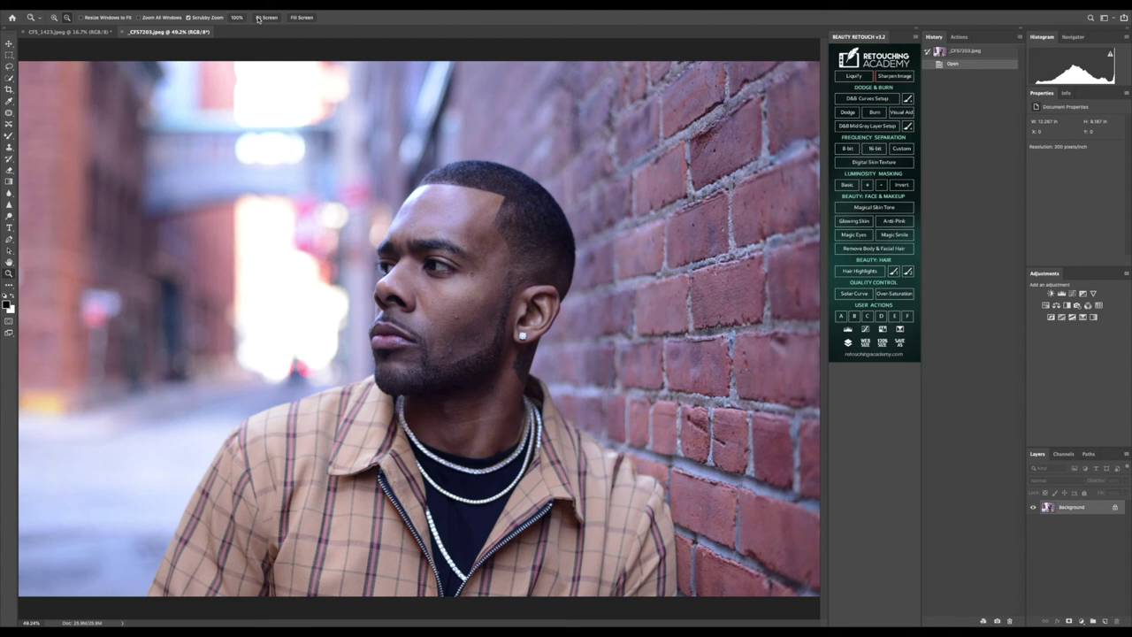
Step: Examine the skin on the man's face at 100% magnification for bumps and spots that need retouching
{"action": "left_click", "coordinate": [10, 113]}
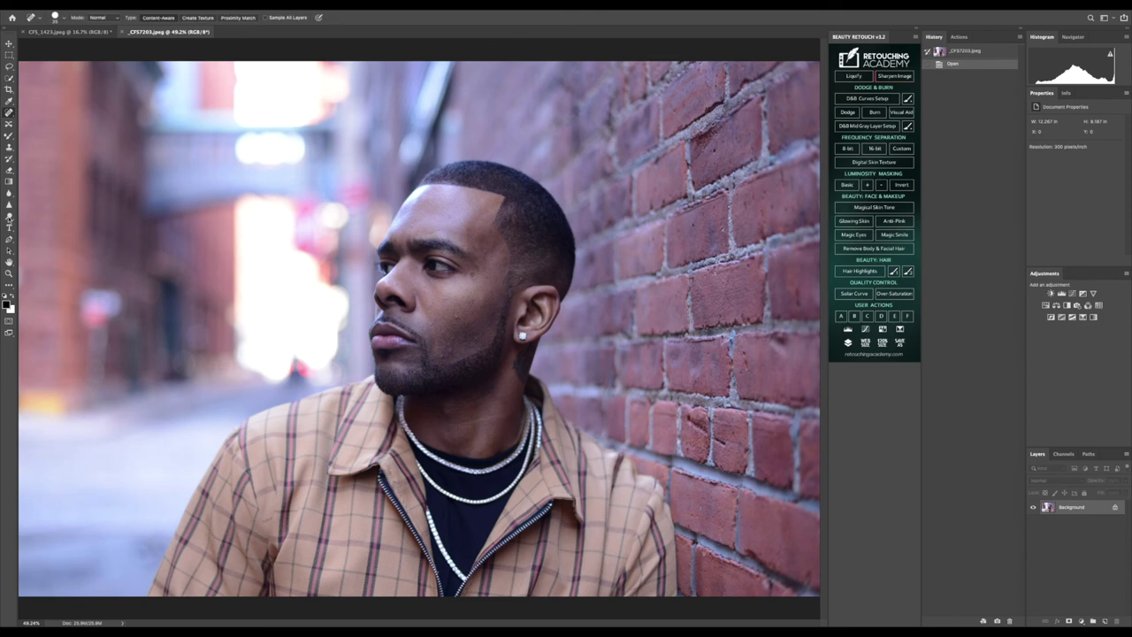
{"action": "left_click", "coordinate": [9, 274]}
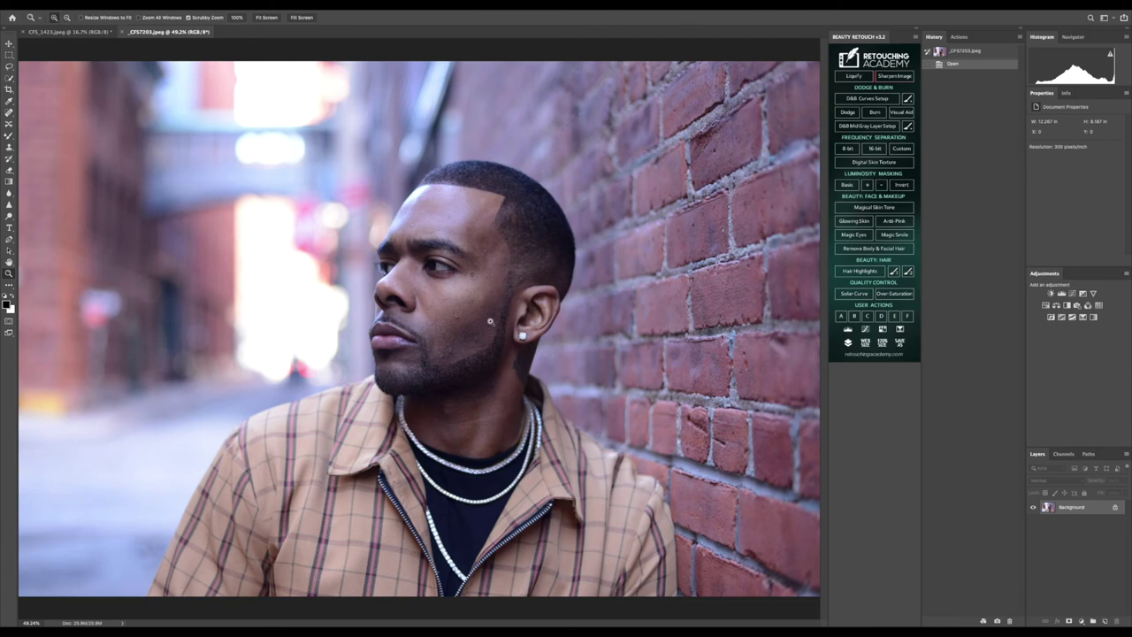
{"action": "left_click", "coordinate": [466, 302]}
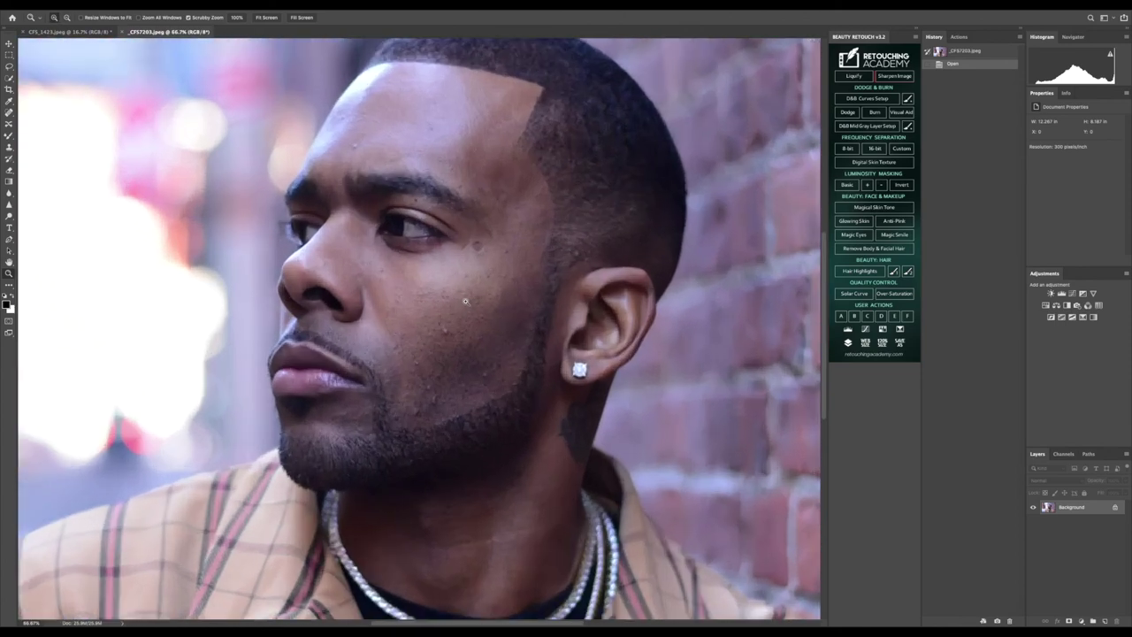
{"action": "left_click", "coordinate": [466, 302]}
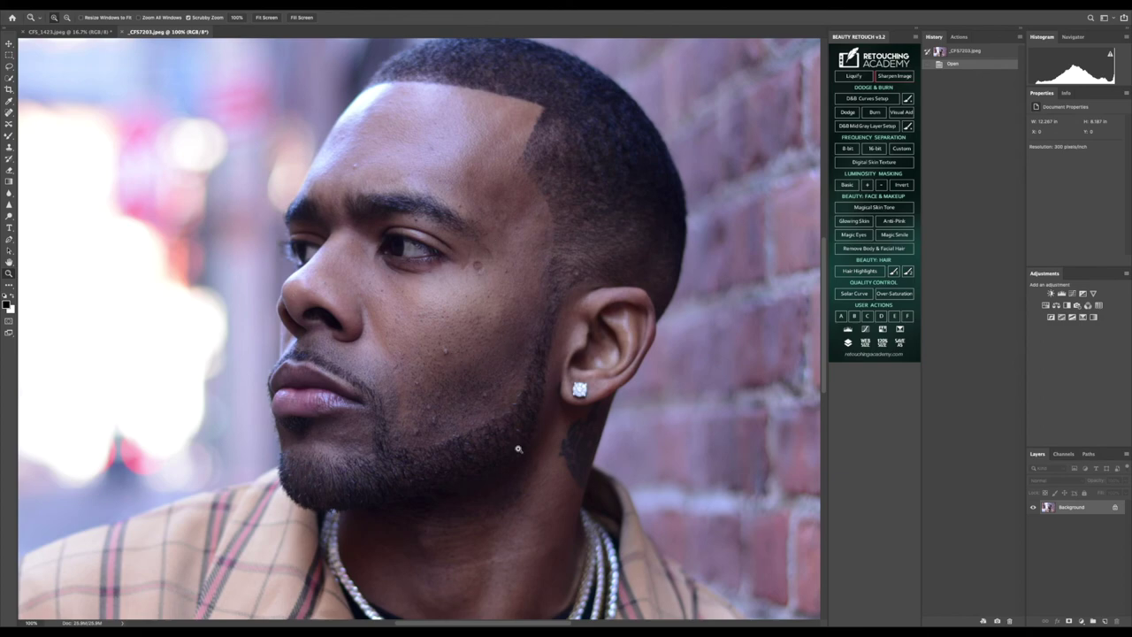
{"action": "scroll", "coordinate": [518, 450], "scroll_direction": "down", "scroll_amount": 3}
{"action": "left_click", "coordinate": [266, 17]}
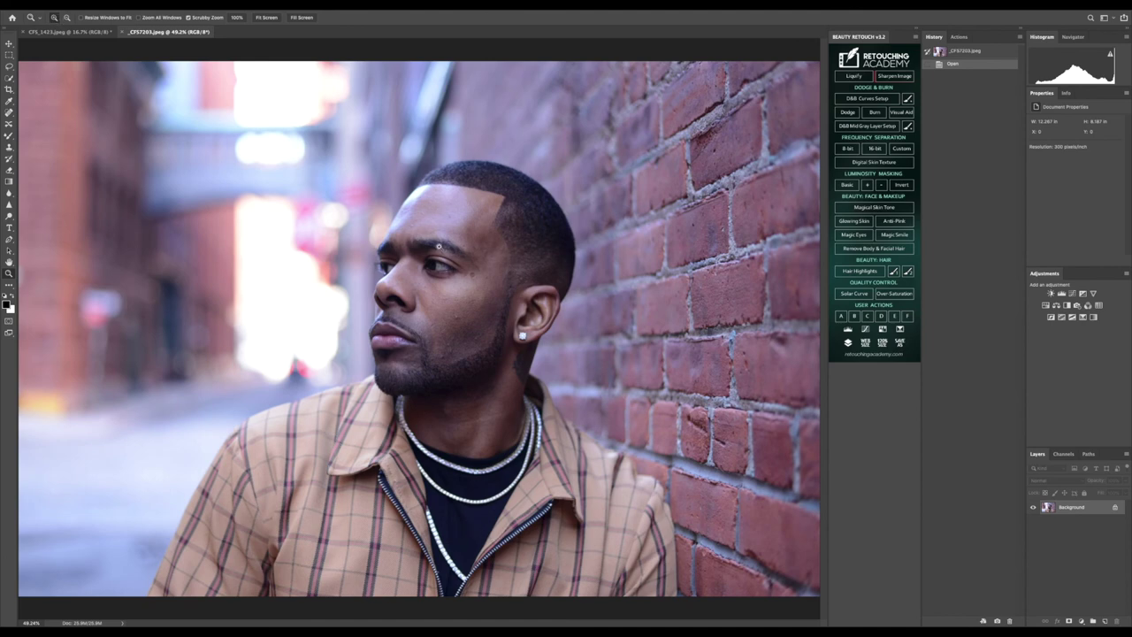
{"action": "left_click", "coordinate": [440, 248]}
{"action": "left_click", "coordinate": [440, 248]}
{"action": "left_click", "coordinate": [440, 246]}
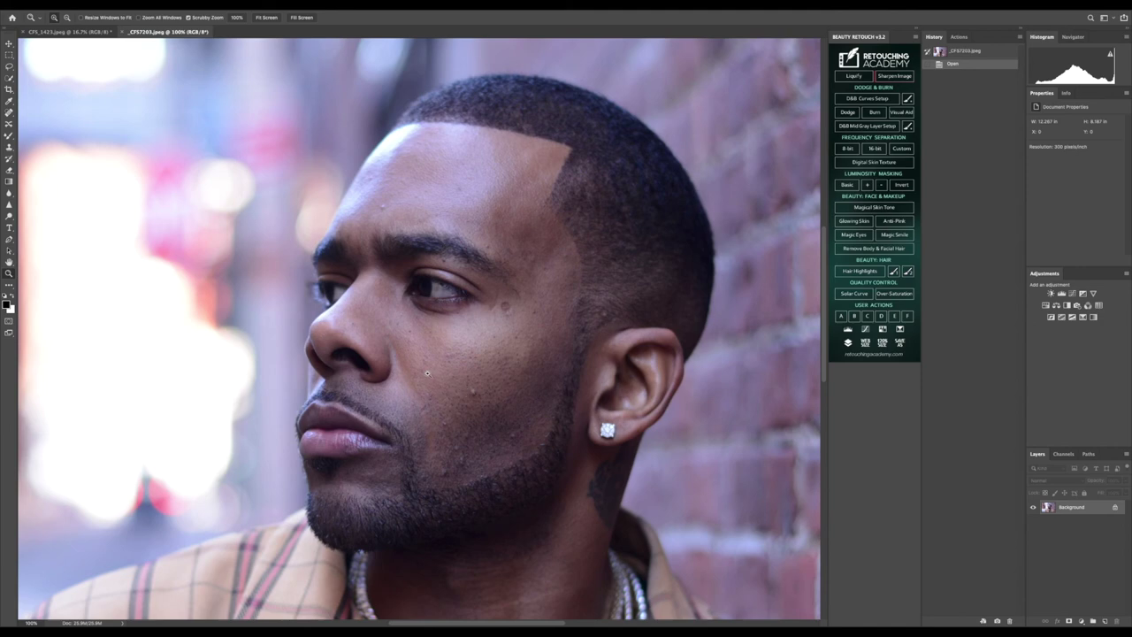
Step: Remove the small bumps beside the mouth and on the lower cheek with a small Content-Aware Spot Healing Brush at 200% zoom
{"action": "left_click", "coordinate": [10, 112]}
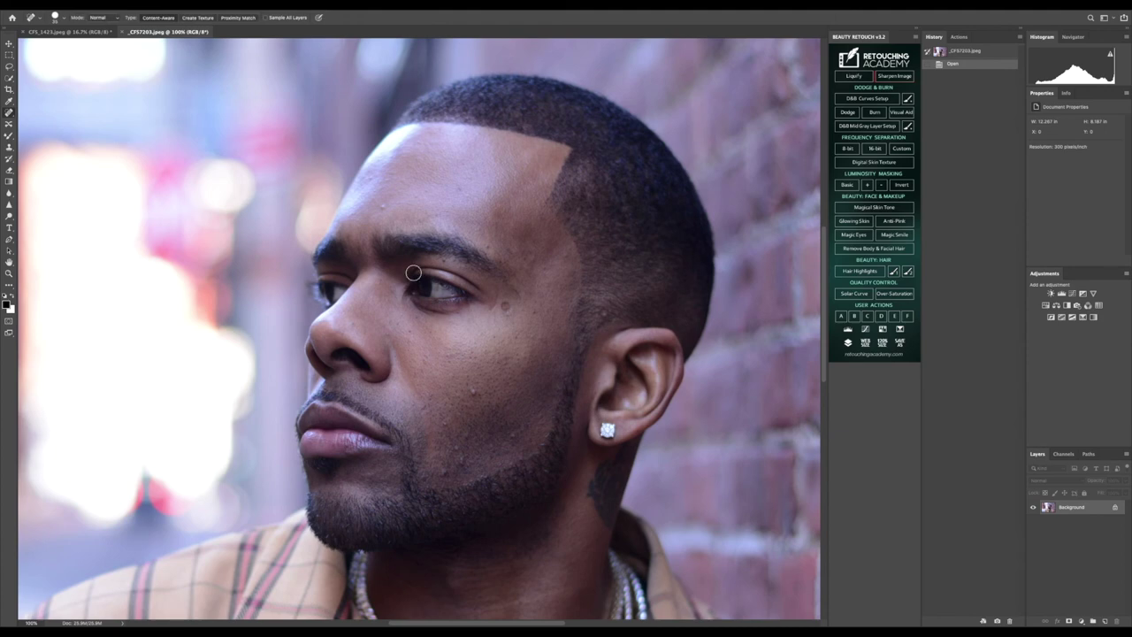
{"action": "key", "text": "bracketleft"}
{"action": "key", "text": "bracketleft"}
{"action": "key", "text": "z"}
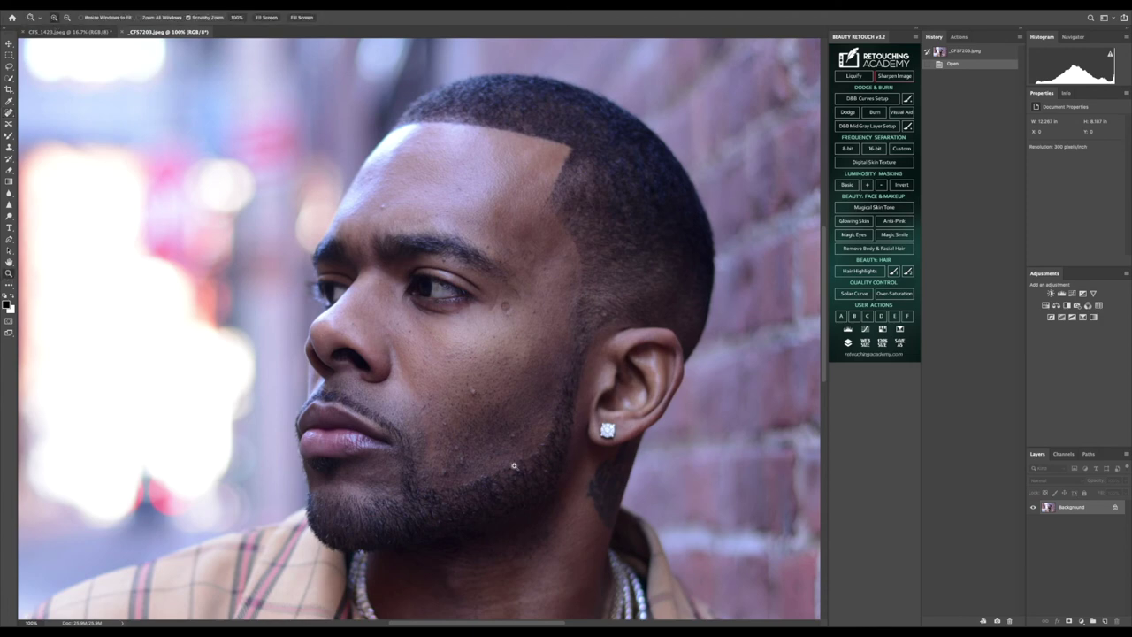
{"action": "left_click", "coordinate": [492, 414]}
{"action": "left_click", "coordinate": [491, 413]}
{"action": "key", "text": "j"}
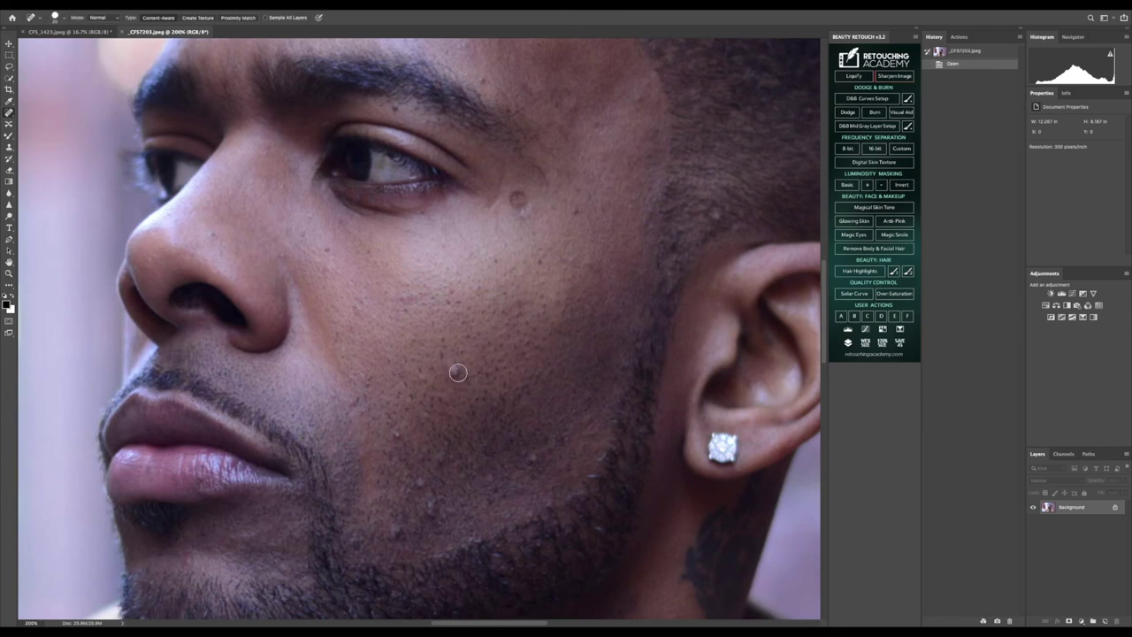
{"action": "right_click", "coordinate": [9, 112]}
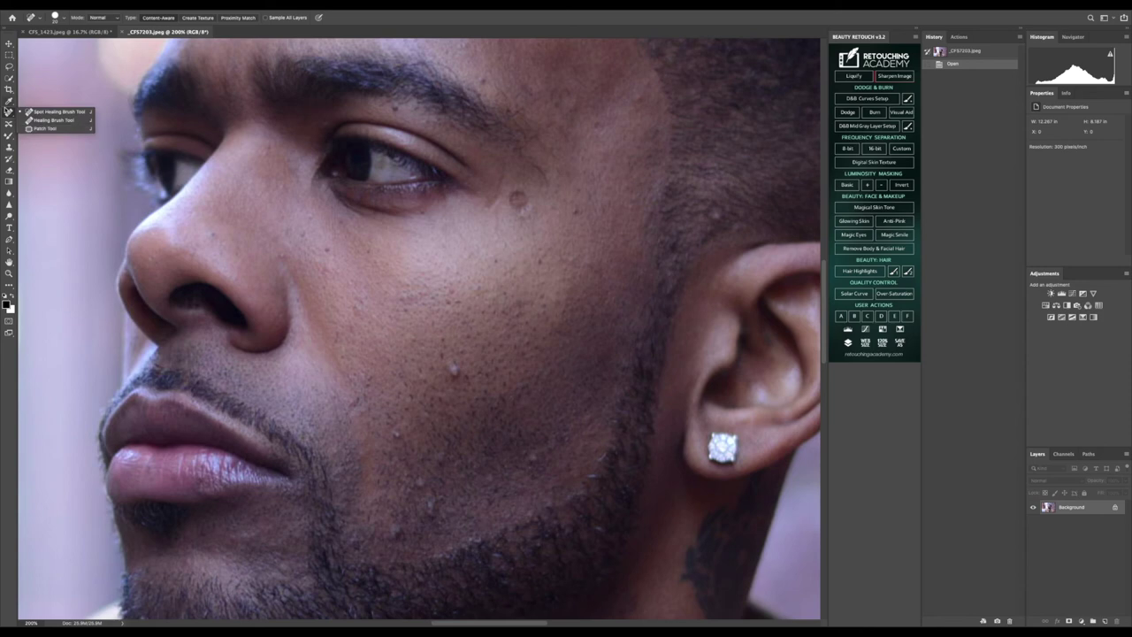
{"action": "left_click", "coordinate": [36, 111]}
{"action": "key", "text": "bracketleft"}
{"action": "key", "text": "bracketleft"}
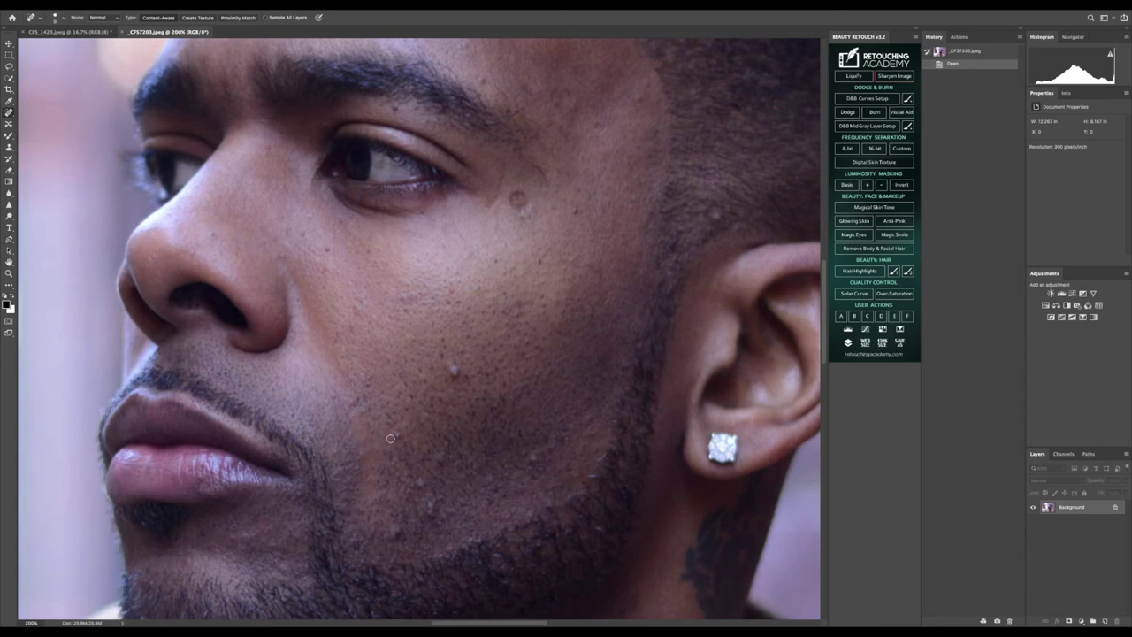
{"action": "left_click", "coordinate": [396, 435]}
{"action": "left_click", "coordinate": [430, 507]}
{"action": "left_click", "coordinate": [432, 513]}
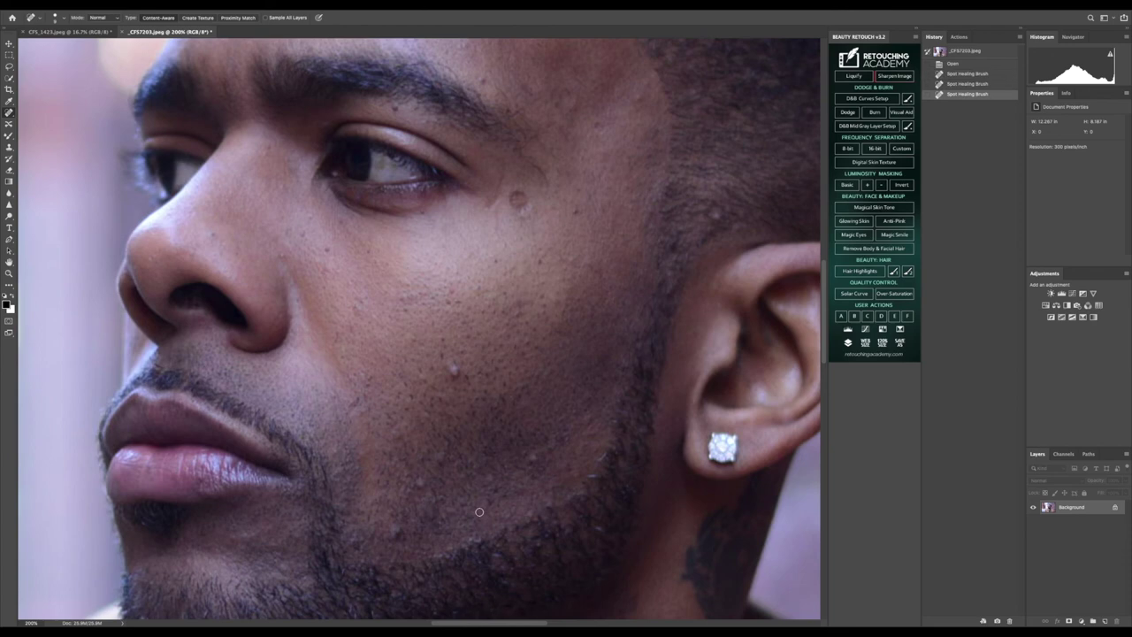
Step: Heal the bumps on the lower cheek above the jawline with the small Spot Healing Brush
{"action": "left_click", "coordinate": [559, 485]}
{"action": "left_click", "coordinate": [535, 460]}
{"action": "left_click", "coordinate": [530, 460]}
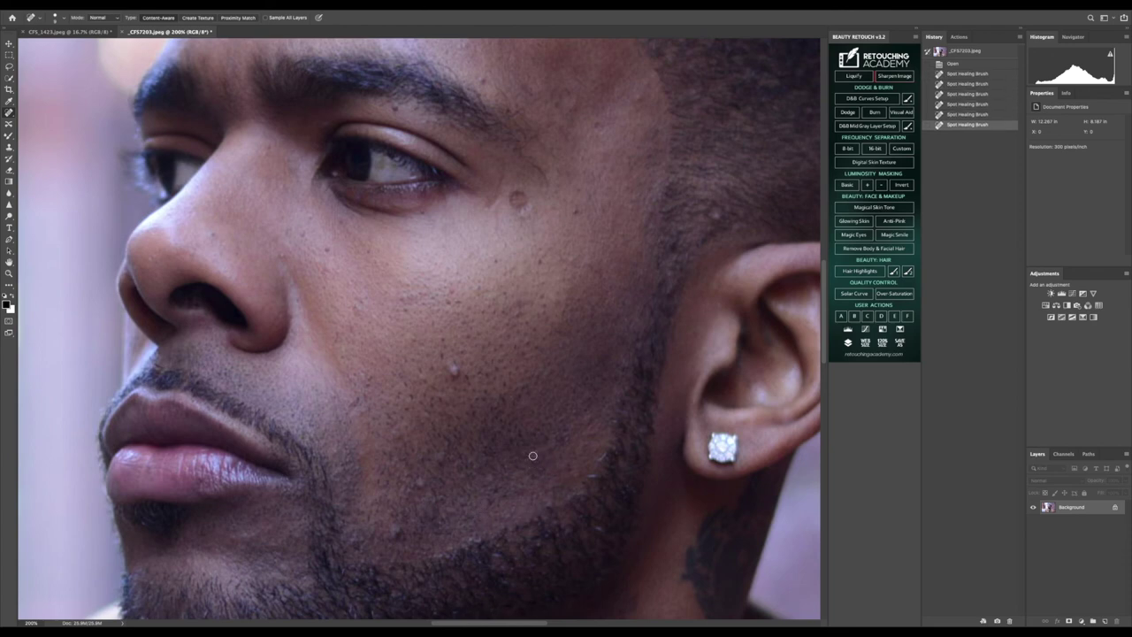
Step: Heal the larger bumps and stray light hairs along the upper edge of the beard with an enlarged Spot Healing Brush
{"action": "key", "text": "bracketright"}
{"action": "key", "text": "bracketright"}
{"action": "key", "text": "bracketright"}
{"action": "key", "text": "bracketright"}
{"action": "left_click", "coordinate": [396, 531]}
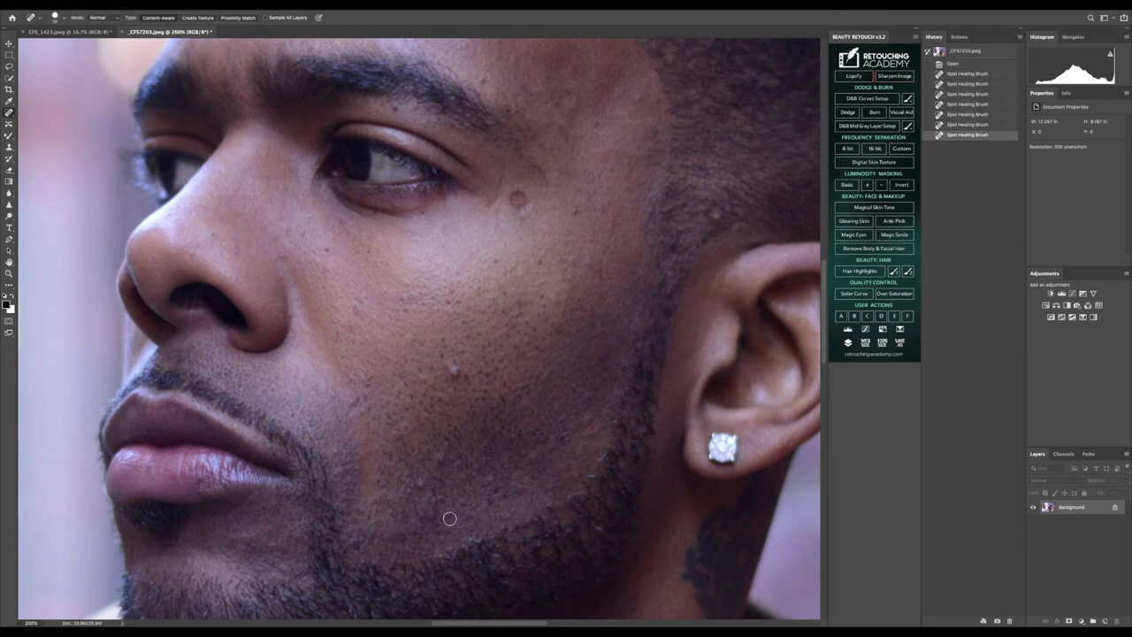
{"action": "left_click", "coordinate": [438, 524]}
{"action": "left_click", "coordinate": [451, 547]}
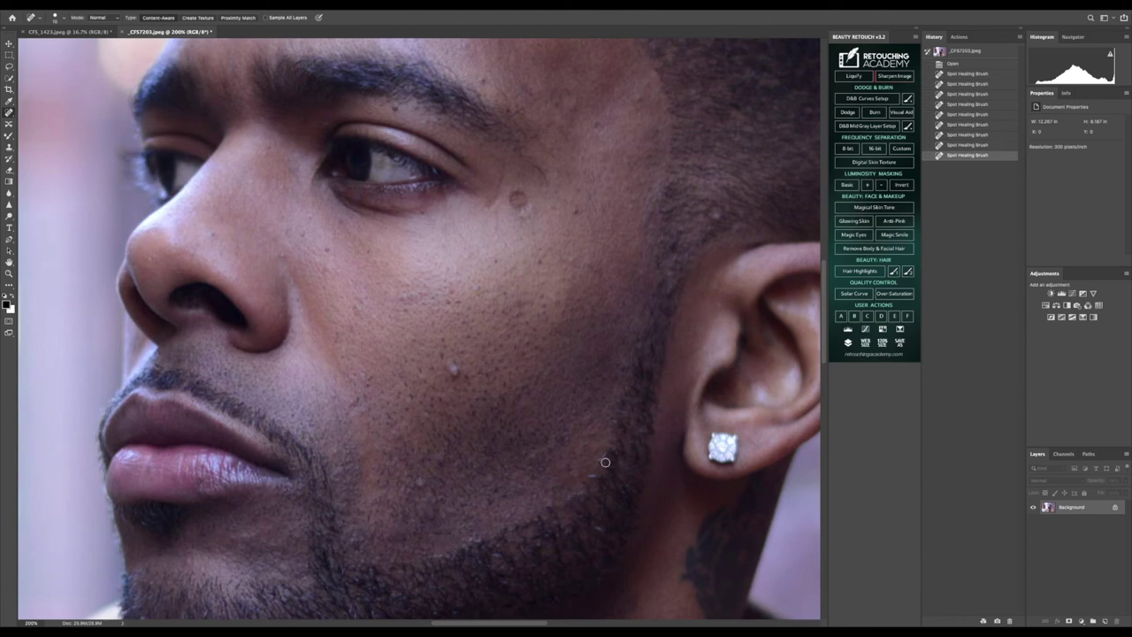
{"action": "left_click", "coordinate": [587, 475]}
{"action": "left_click", "coordinate": [590, 432]}
Step: Remove the prominent raised bump in the middle of the cheek and blend the skin around it using Spot Healing Brush
{"action": "left_click", "coordinate": [452, 372]}
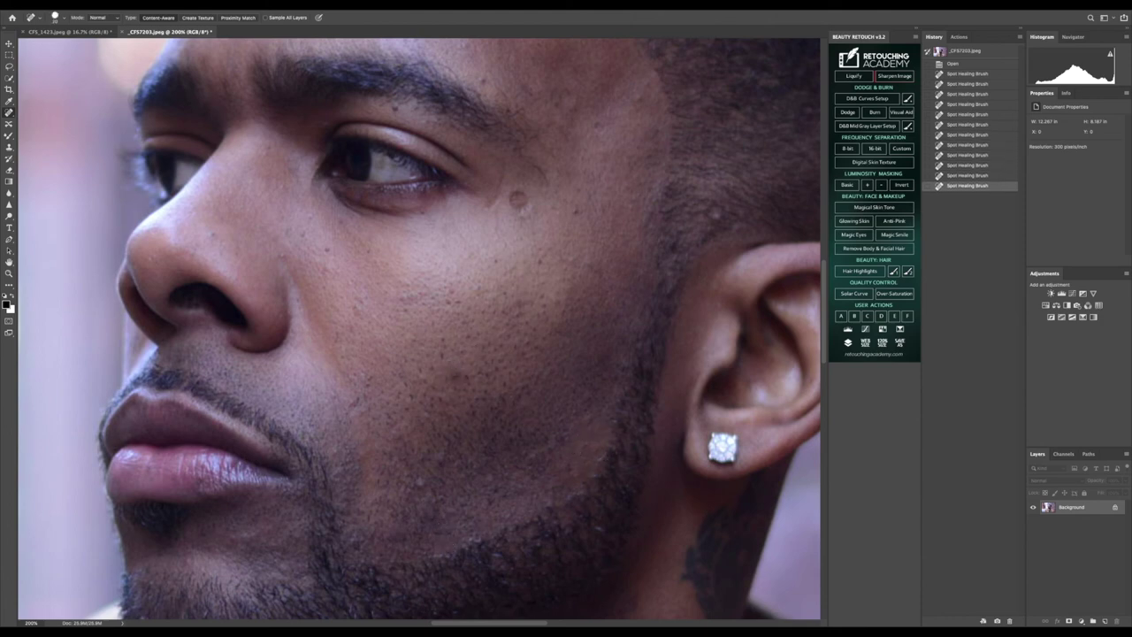
{"action": "left_click", "coordinate": [457, 370]}
{"action": "left_click", "coordinate": [475, 374]}
{"action": "left_click", "coordinate": [446, 355]}
{"action": "left_click", "coordinate": [444, 344]}
{"action": "left_click", "coordinate": [444, 345]}
{"action": "left_click", "coordinate": [445, 343]}
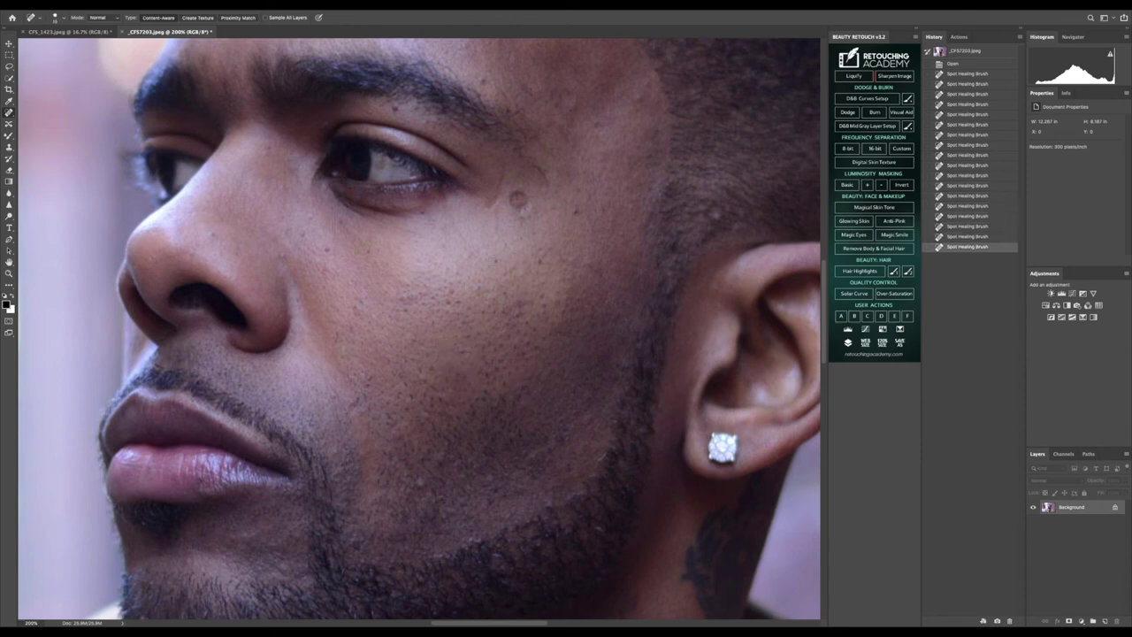
Step: Heal the dark spots on the brighter upper part of the cheek, just above the mid-cheek area
{"action": "left_click", "coordinate": [449, 303]}
{"action": "left_click", "coordinate": [457, 306]}
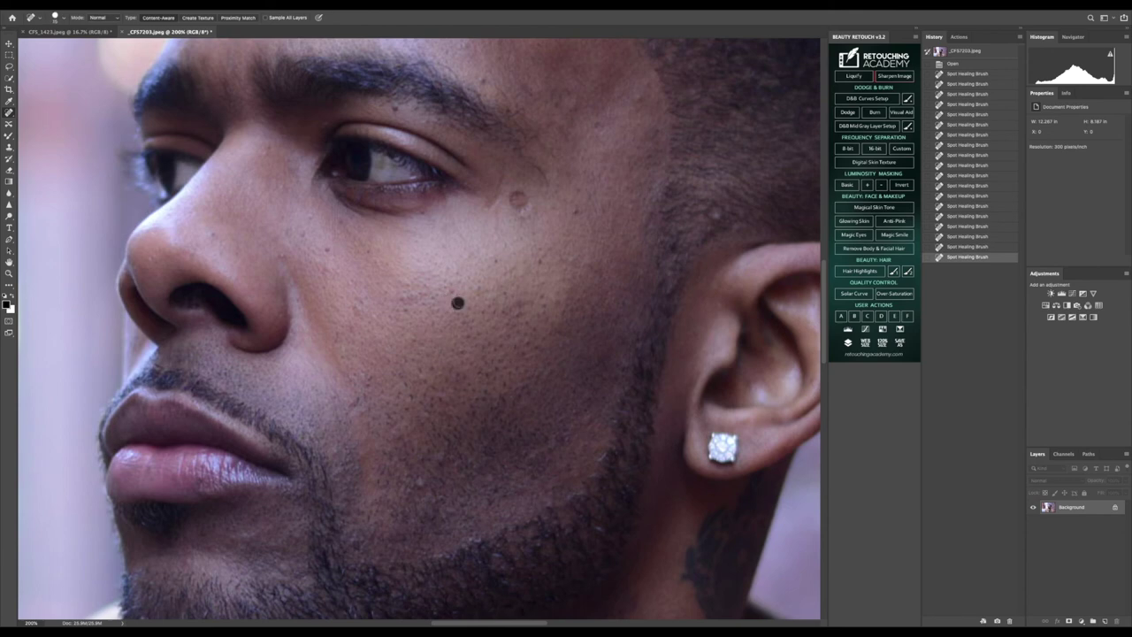
{"action": "left_click", "coordinate": [457, 306]}
{"action": "left_click", "coordinate": [457, 306]}
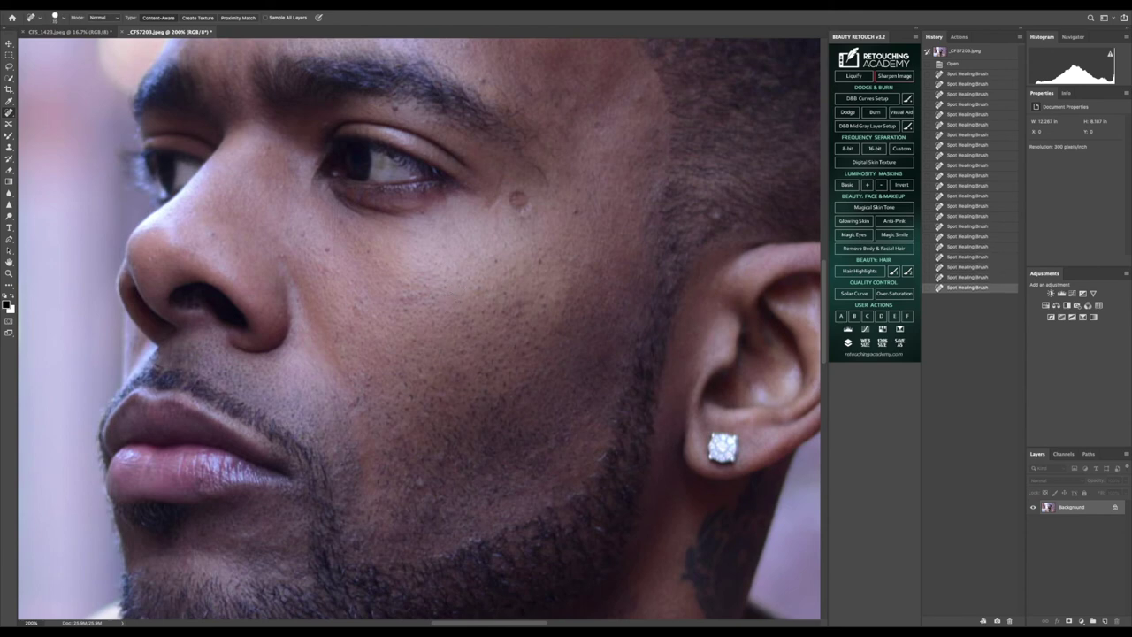
Step: Heal the remaining small spots on the lower cheek and the light specks within the beard along the jaw
{"action": "left_click", "coordinate": [416, 482]}
{"action": "left_click", "coordinate": [442, 460]}
{"action": "left_click", "coordinate": [444, 482]}
{"action": "left_click", "coordinate": [489, 481]}
{"action": "left_click", "coordinate": [491, 474]}
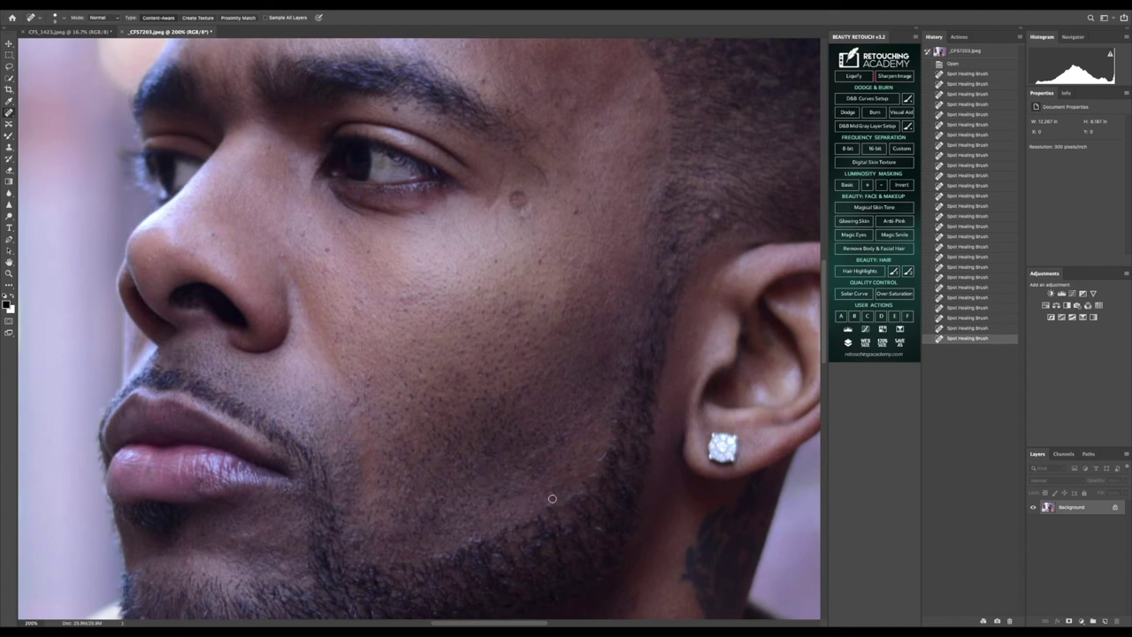
{"action": "left_click", "coordinate": [585, 487]}
{"action": "left_click", "coordinate": [487, 501]}
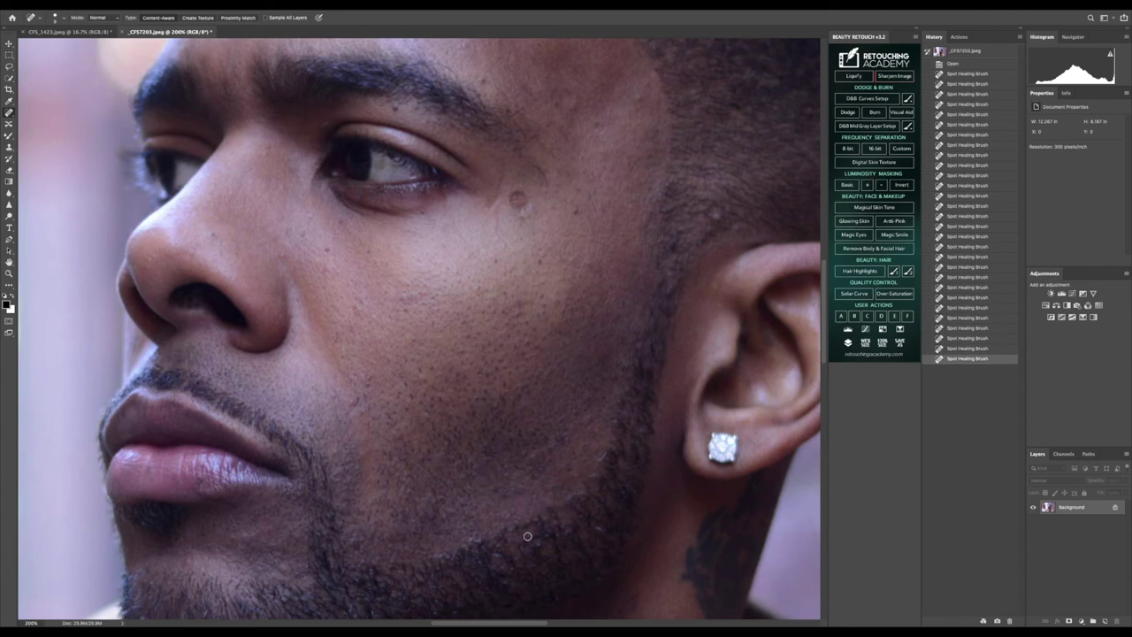
{"action": "left_click", "coordinate": [538, 544]}
{"action": "left_click", "coordinate": [605, 528]}
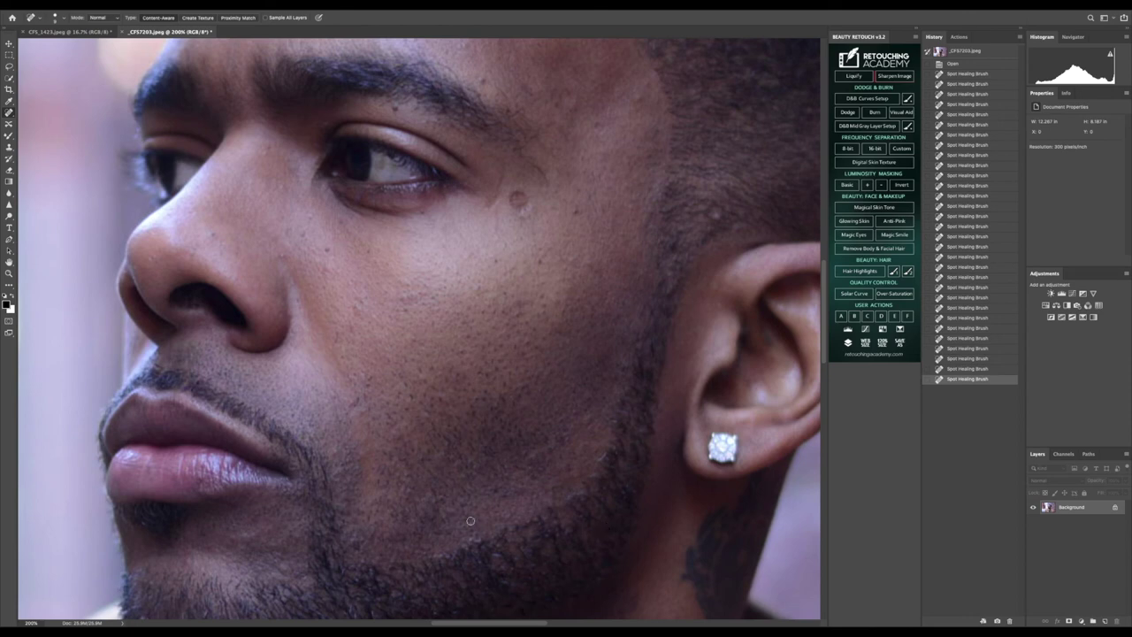
Step: Spot-heal the small blemishes on the nose, beside it, under the eye and across the upper cheek
{"action": "left_click", "coordinate": [209, 234]}
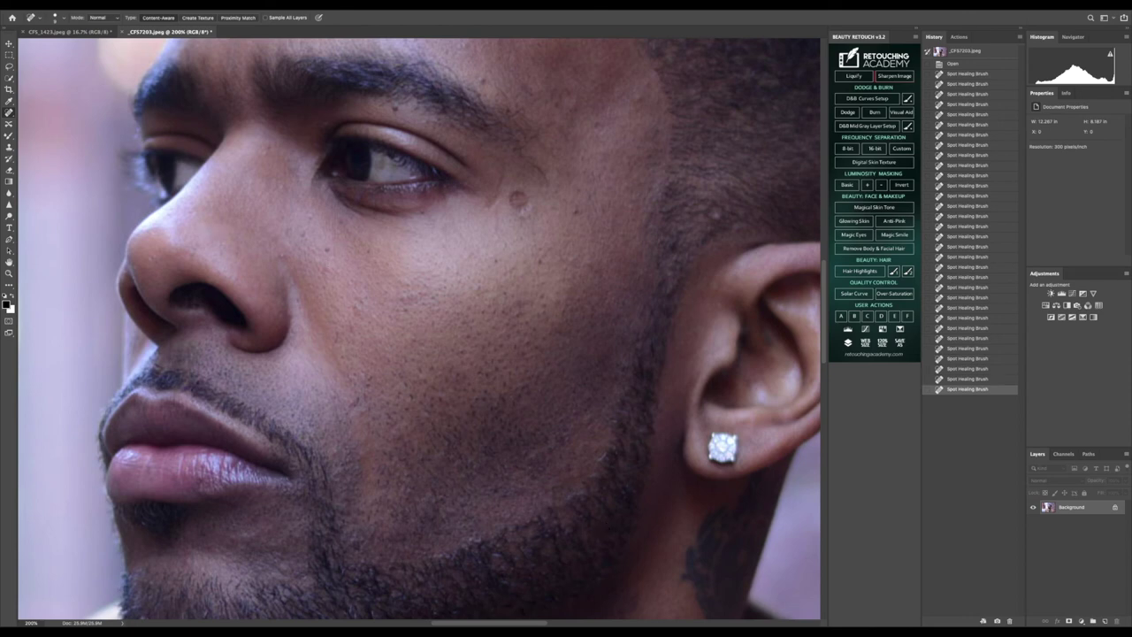
{"action": "left_click", "coordinate": [323, 245]}
{"action": "left_click", "coordinate": [306, 236]}
{"action": "left_click", "coordinate": [306, 236]}
{"action": "left_click", "coordinate": [312, 216]}
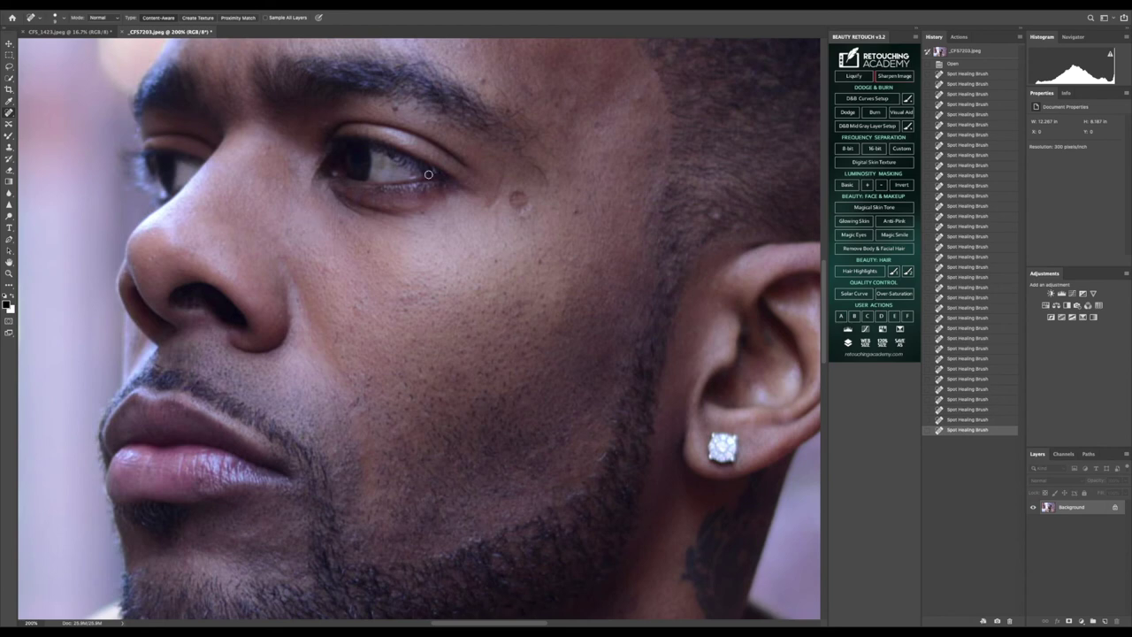
{"action": "left_click", "coordinate": [424, 214]}
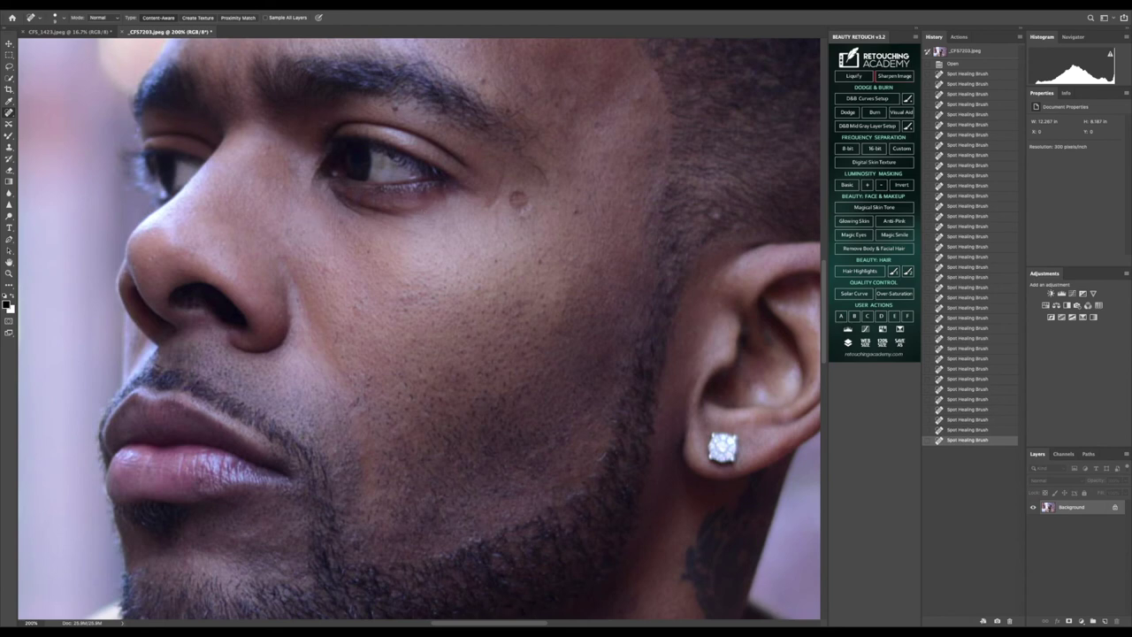
{"action": "left_click", "coordinate": [497, 261]}
{"action": "left_click", "coordinate": [498, 261]}
{"action": "left_click", "coordinate": [542, 263]}
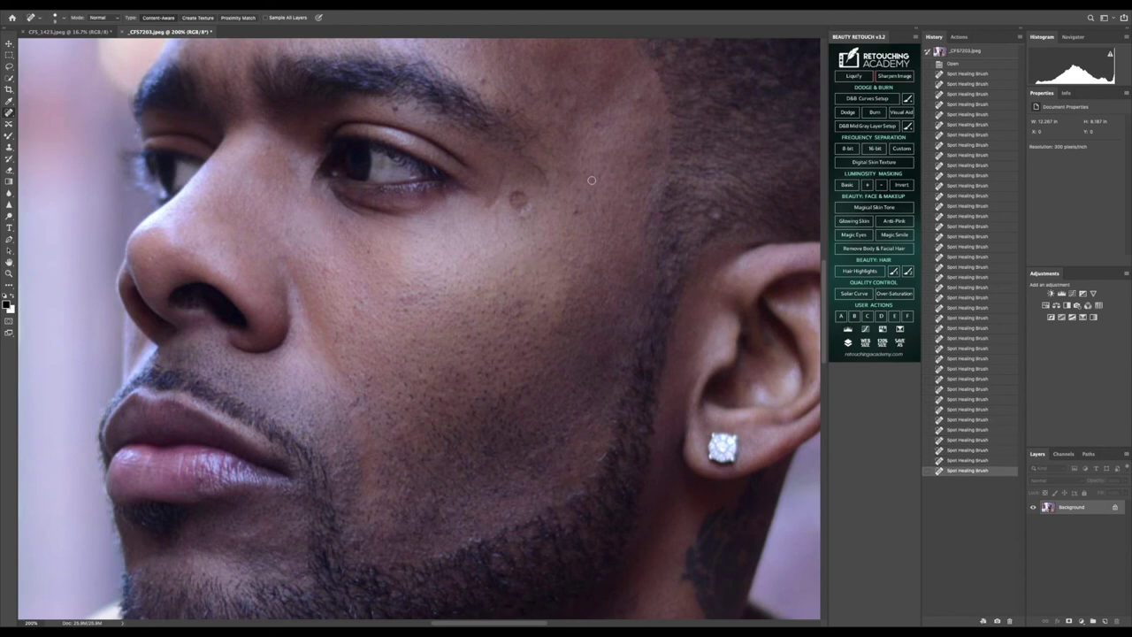
Step: Heal the dark spots and uneven marks on the temple between the eye and the hairline
{"action": "left_click", "coordinate": [576, 210]}
{"action": "left_click", "coordinate": [581, 191]}
{"action": "left_click", "coordinate": [601, 122]}
{"action": "left_click", "coordinate": [527, 90]}
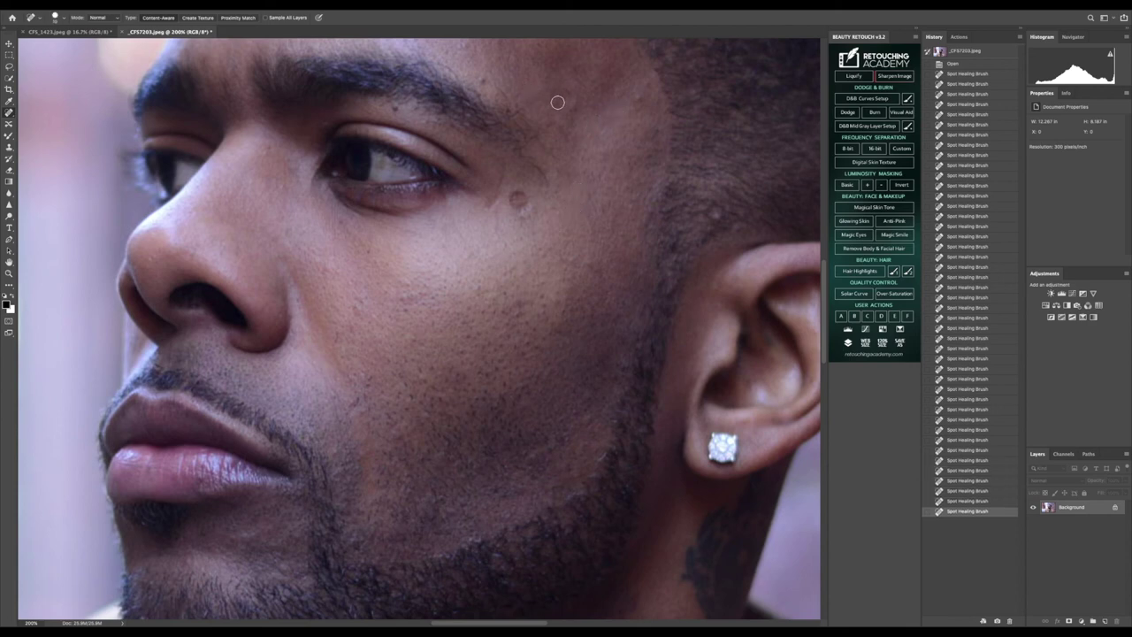
{"action": "left_click", "coordinate": [557, 103]}
{"action": "left_click", "coordinate": [566, 92]}
{"action": "mouse_move", "coordinate": [538, 167]}
{"action": "left_mouse_down"}
{"action": "mouse_move", "coordinate": [549, 188]}
{"action": "mouse_move", "coordinate": [590, 195]}
{"action": "mouse_move", "coordinate": [605, 212]}
{"action": "left_mouse_up"}
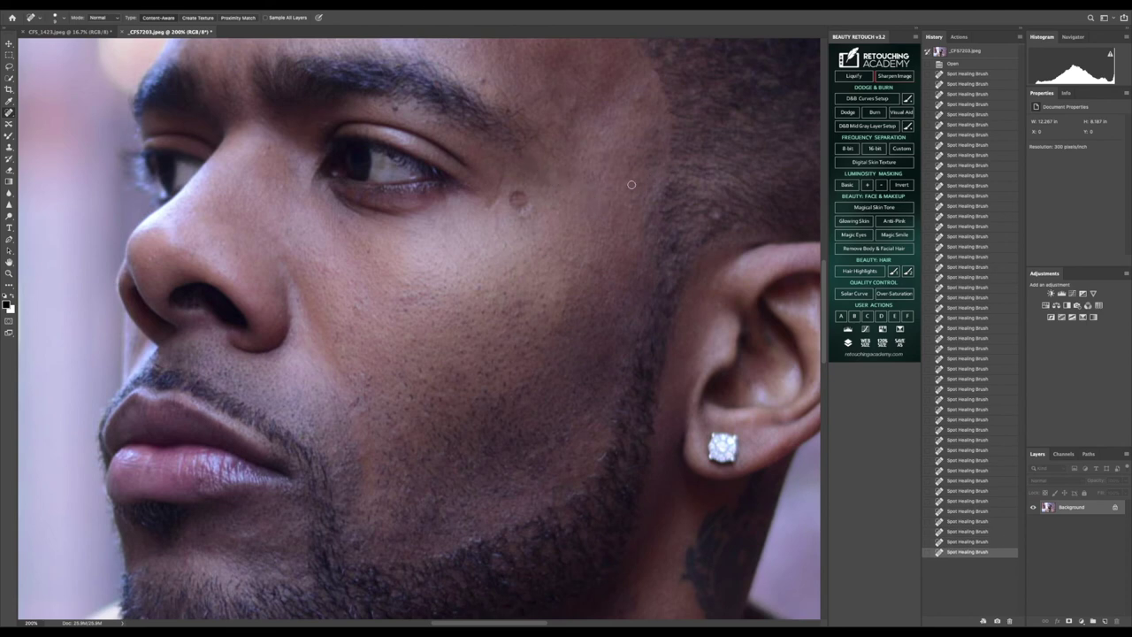
{"action": "left_click_drag", "start_coordinate": [633, 97], "coordinate": [566, 114]}
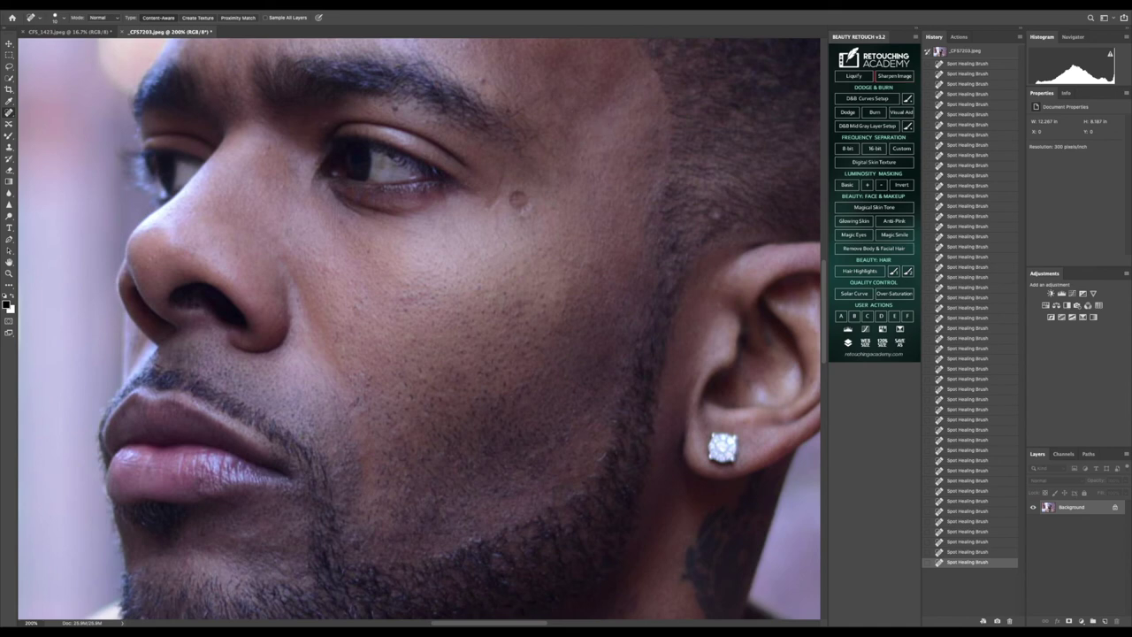
Step: Heal the marks beside the outer eye corner, on the nose bridge and around the eyebrow, leaving the large mole
{"action": "left_click_drag", "start_coordinate": [503, 170], "coordinate": [492, 205]}
{"action": "left_click_drag", "start_coordinate": [267, 155], "coordinate": [270, 149]}
{"action": "left_click_drag", "start_coordinate": [321, 124], "coordinate": [337, 115]}
{"action": "left_click", "coordinate": [392, 103]}
{"action": "left_click", "coordinate": [497, 223]}
Step: Heal the remaining small spots on the inner cheek beside the mouth and down towards the beard
{"action": "left_click", "coordinate": [354, 408]}
{"action": "left_click", "coordinate": [399, 296]}
{"action": "left_click", "coordinate": [372, 378]}
{"action": "left_click", "coordinate": [358, 545]}
{"action": "left_click", "coordinate": [370, 522]}
{"action": "left_click", "coordinate": [380, 482]}
Step: Remove the white bump and the dark spots from the forehead above the eyebrows with the Spot Healing Brush
{"action": "scroll", "coordinate": [437, 369], "scroll_direction": "up", "scroll_amount": 3}
{"action": "scroll", "coordinate": [394, 313], "scroll_direction": "up", "scroll_amount": 6}
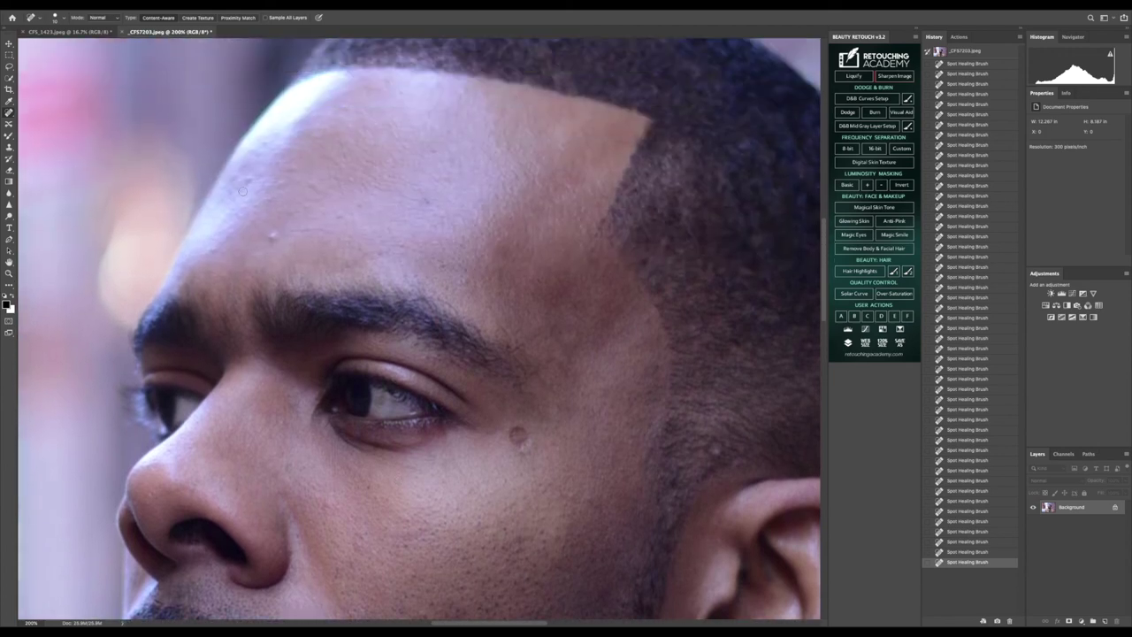
{"action": "left_click", "coordinate": [273, 237]}
{"action": "left_click_drag", "start_coordinate": [296, 233], "coordinate": [349, 232]}
{"action": "left_click", "coordinate": [348, 241]}
{"action": "left_click", "coordinate": [382, 254]}
{"action": "left_click", "coordinate": [357, 205]}
{"action": "left_click", "coordinate": [444, 267]}
{"action": "left_click", "coordinate": [461, 280]}
{"action": "left_click", "coordinate": [446, 290]}
{"action": "left_click", "coordinate": [470, 278]}
Step: Heal the spots around the outer end of the eyebrow and temple, enlarging the brush, and those at the forehead's outer edge
{"action": "scroll", "coordinate": [576, 372], "scroll_direction": "up", "scroll_amount": 2}
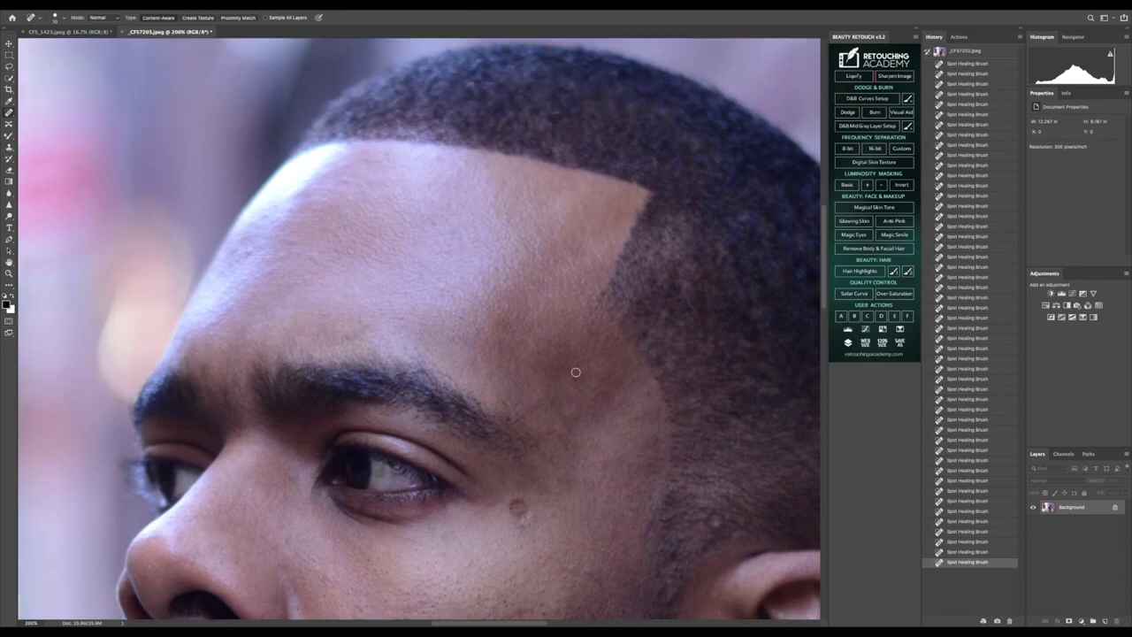
{"action": "left_click", "coordinate": [515, 419]}
{"action": "left_click", "coordinate": [520, 438]}
{"action": "left_click", "coordinate": [508, 420]}
{"action": "left_click", "coordinate": [519, 414]}
{"action": "key", "text": "bracketright"}
{"action": "left_click", "coordinate": [534, 430]}
{"action": "left_click", "coordinate": [570, 445]}
{"action": "left_click", "coordinate": [571, 485]}
{"action": "left_click", "coordinate": [249, 252]}
{"action": "left_click", "coordinate": [262, 218]}
Step: Compare the original photo with the healed version in the history, at full view and at 100% on the face
{"action": "key", "text": "z"}
{"action": "left_click", "coordinate": [266, 17]}
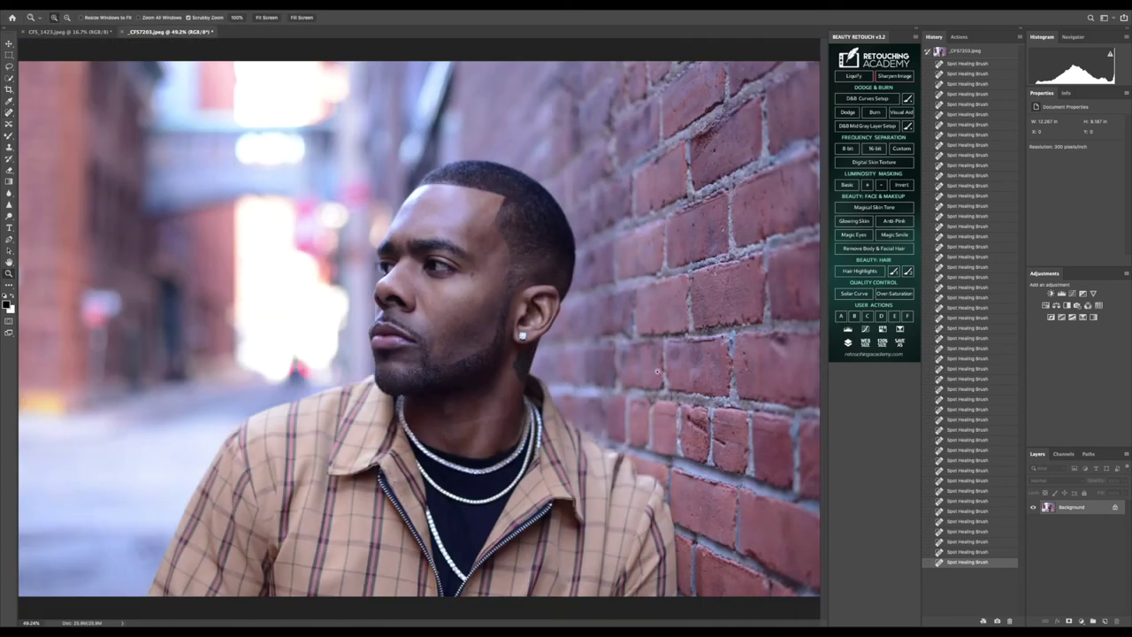
{"action": "left_click", "coordinate": [965, 53]}
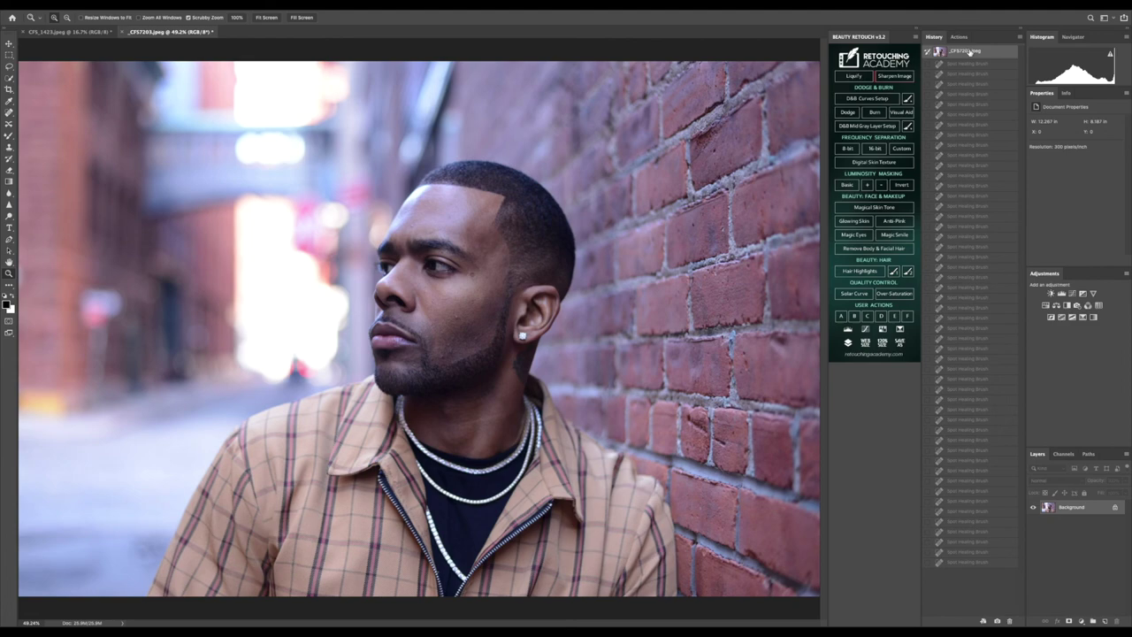
{"action": "left_click", "coordinate": [986, 563]}
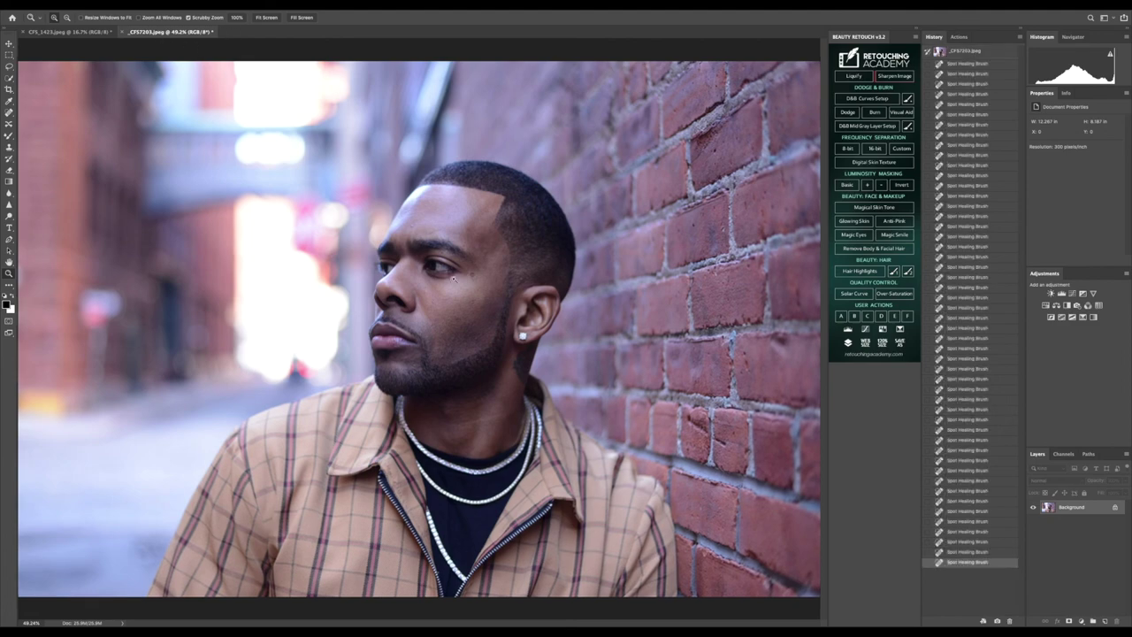
{"action": "scroll", "coordinate": [454, 279], "scroll_direction": "up", "scroll_amount": 3}
{"action": "left_click", "coordinate": [972, 53]}
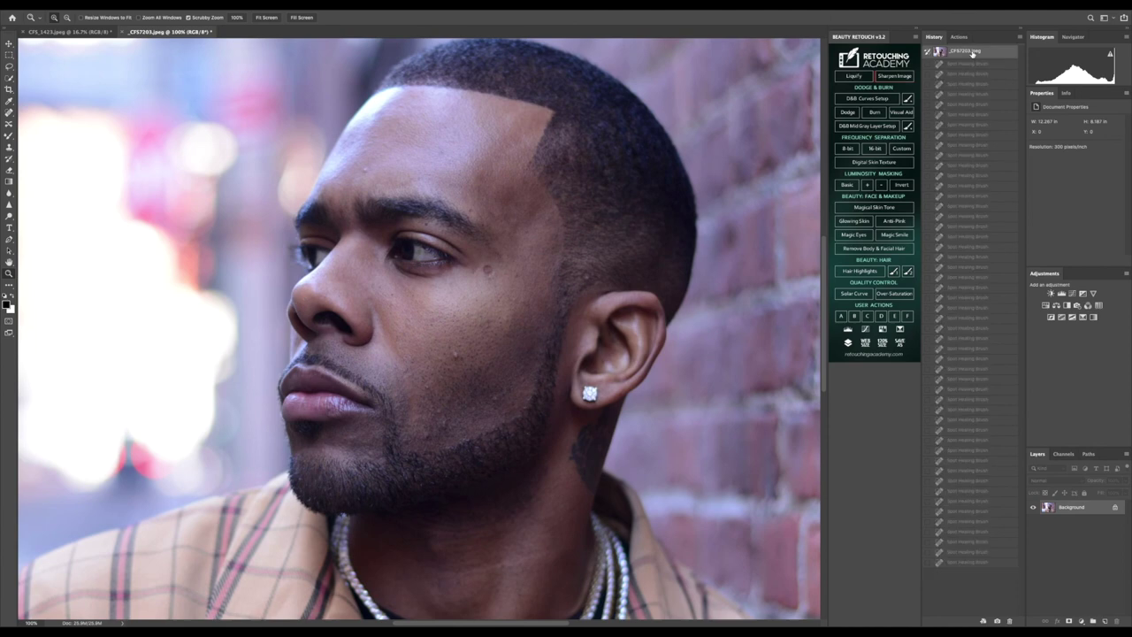
{"action": "left_click", "coordinate": [969, 563]}
Step: Try the Clone Stamp at 100% opacity on the cheek beside the nose, and step back in the history to before those strokes
{"action": "key", "text": "j"}
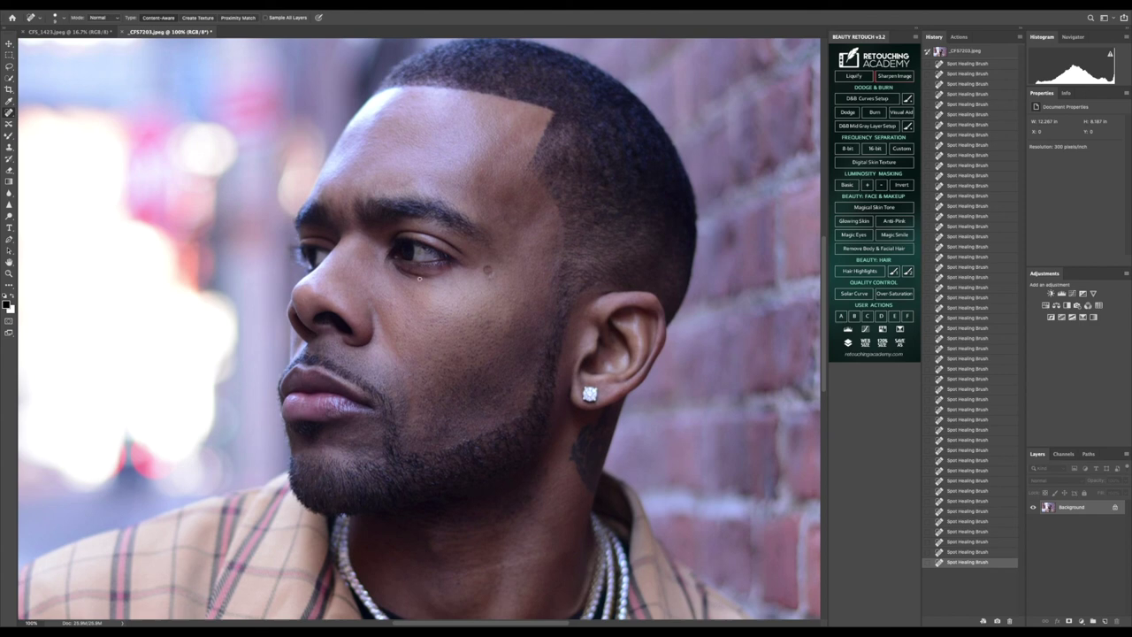
{"action": "scroll", "coordinate": [203, 345], "scroll_direction": "up", "scroll_amount": 1}
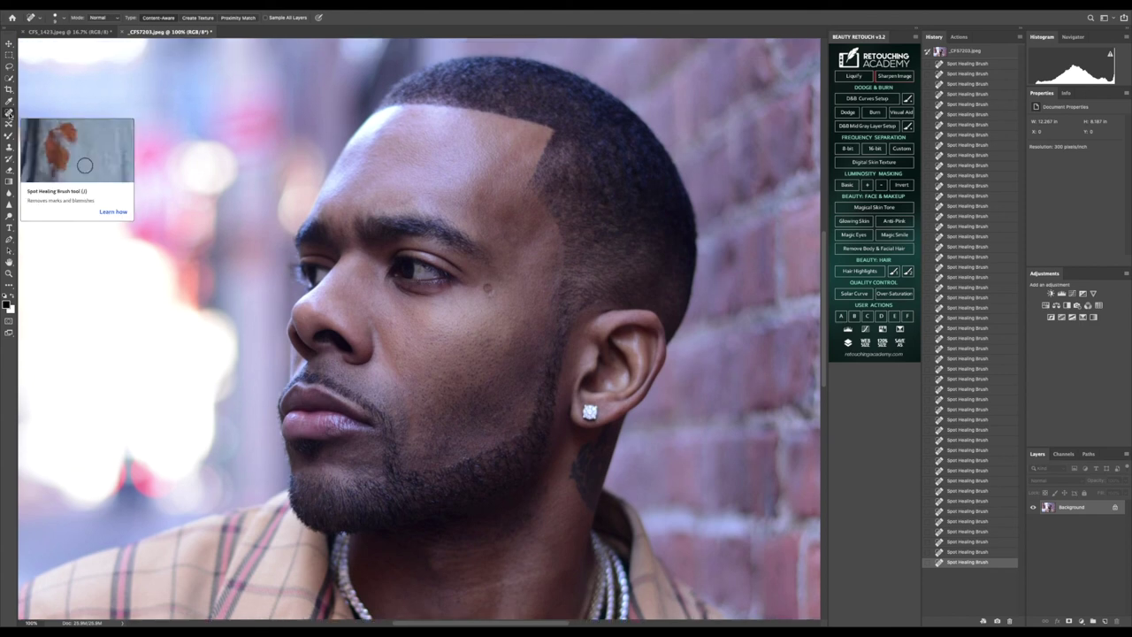
{"action": "left_click", "coordinate": [9, 147]}
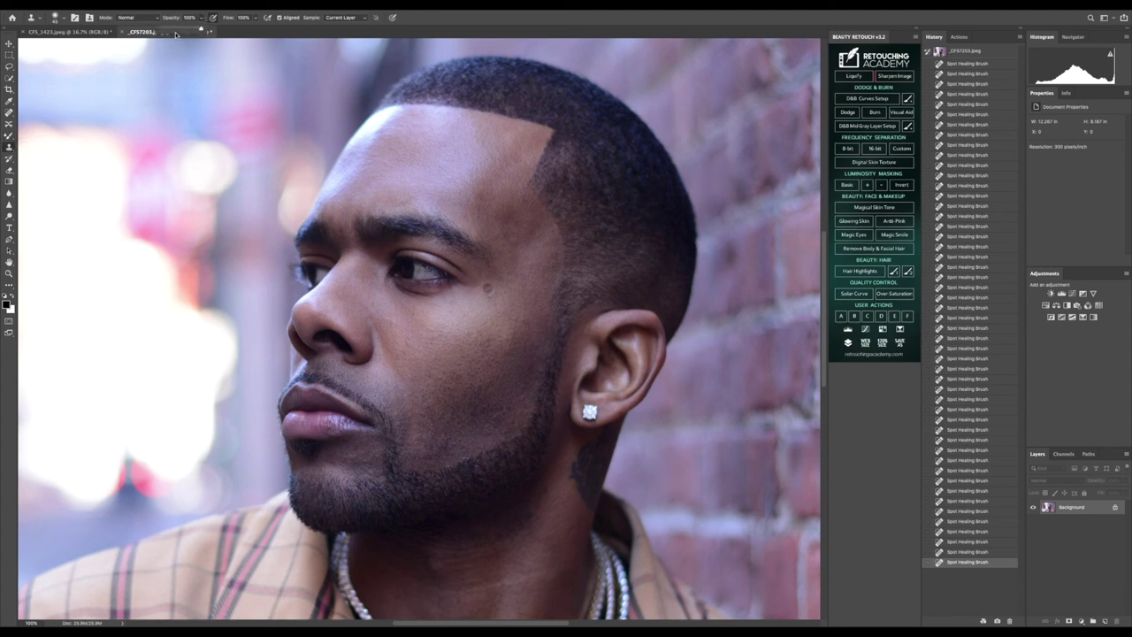
{"action": "left_click_drag", "start_coordinate": [171, 30], "coordinate": [169, 30]}
{"action": "left_click_drag", "start_coordinate": [167, 33], "coordinate": [223, 33]}
{"action": "left_click", "coordinate": [402, 365]}
{"action": "left_click", "coordinate": [385, 343]}
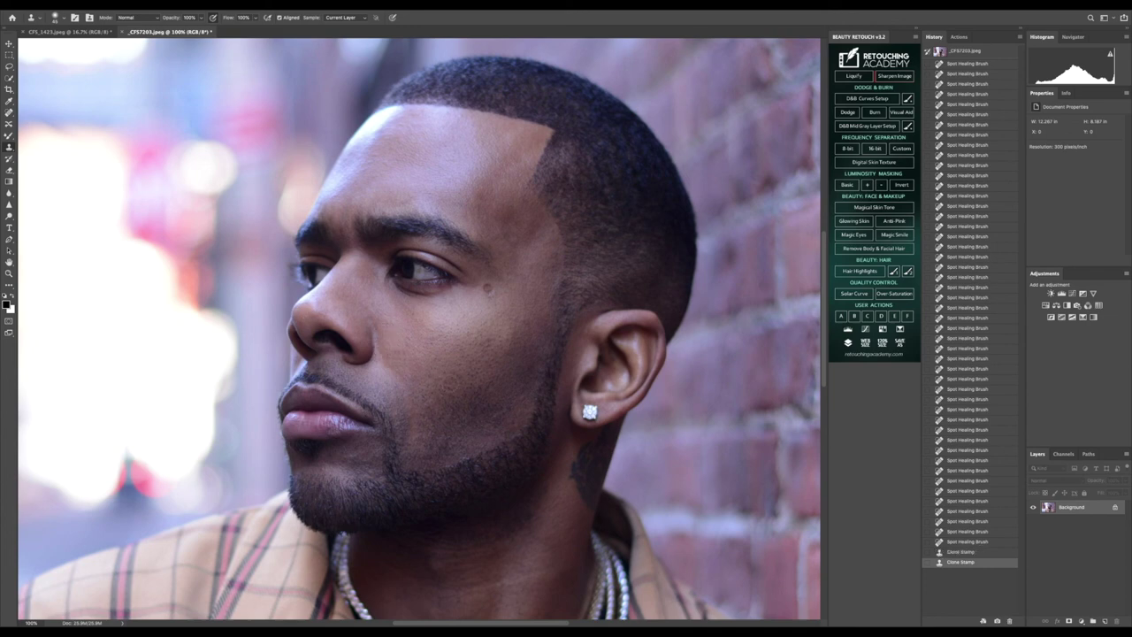
{"action": "left_click", "coordinate": [967, 551]}
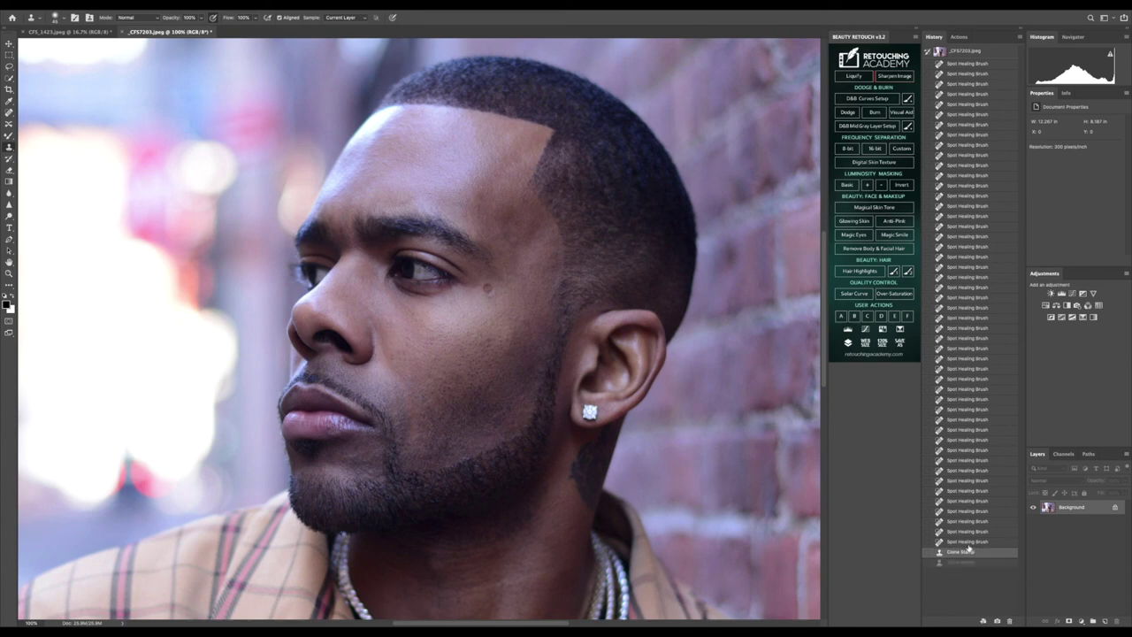
{"action": "left_click", "coordinate": [973, 521]}
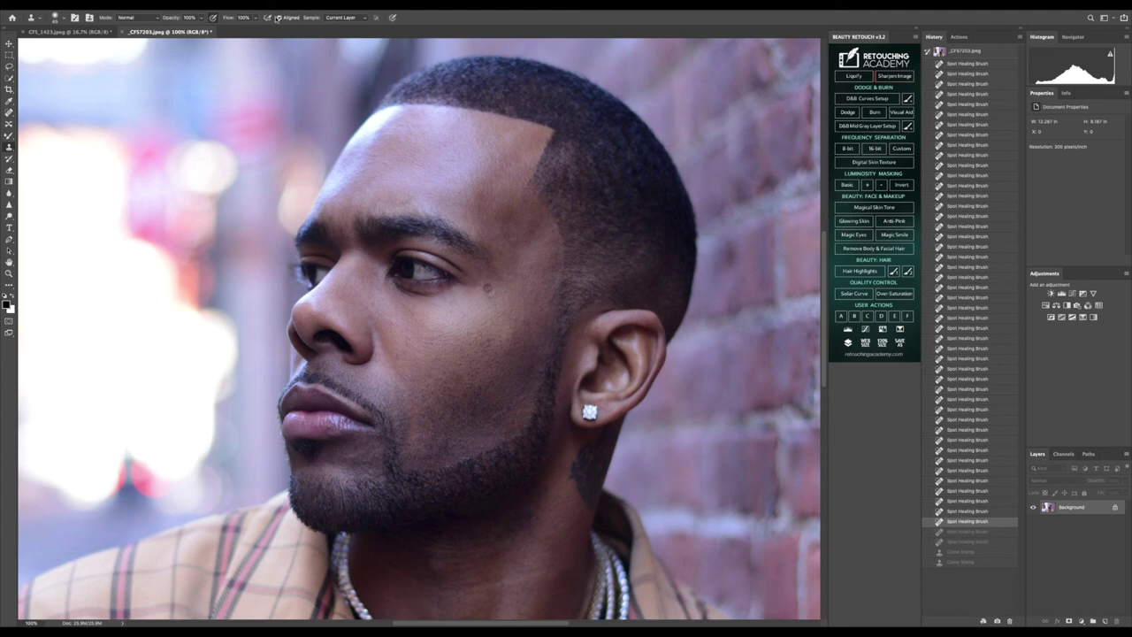
Step: Set the Clone Stamp opacity to 25% and blend the uneven skin on the cheek beside the nose
{"action": "left_click", "coordinate": [202, 19]}
{"action": "key", "text": "1"}
{"action": "key", "text": "6"}
{"action": "left_click", "coordinate": [412, 340]}
{"action": "left_click", "coordinate": [428, 340]}
{"action": "left_click", "coordinate": [444, 340]}
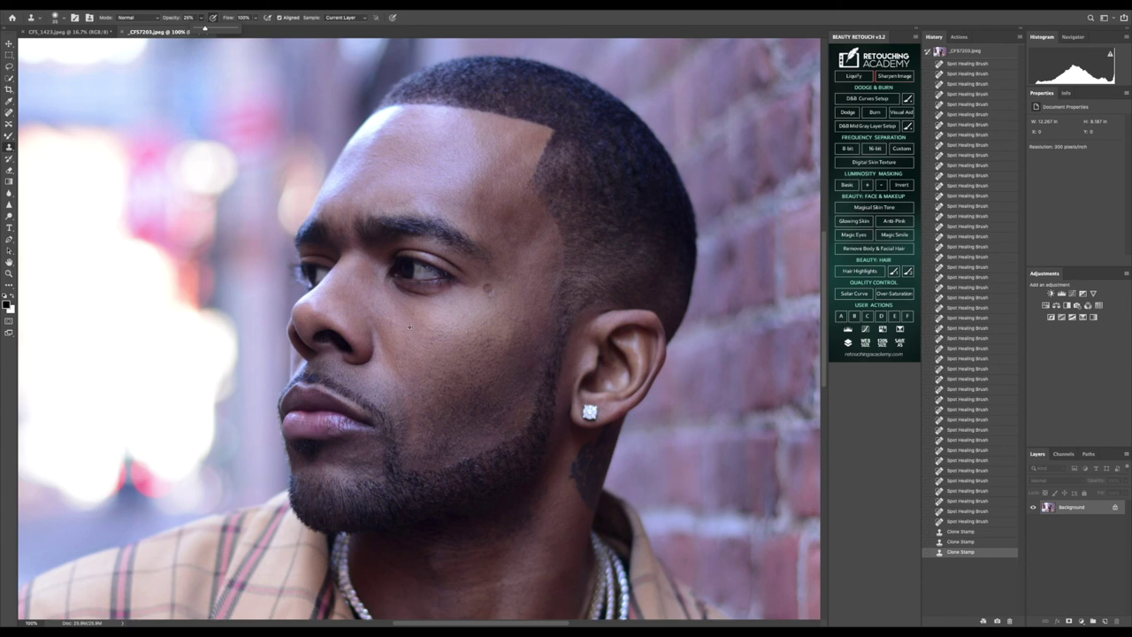
{"action": "left_click", "coordinate": [385, 332]}
{"action": "left_click", "coordinate": [385, 332]}
{"action": "left_click", "coordinate": [384, 331]}
{"action": "left_click", "coordinate": [384, 331]}
{"action": "left_click", "coordinate": [495, 382]}
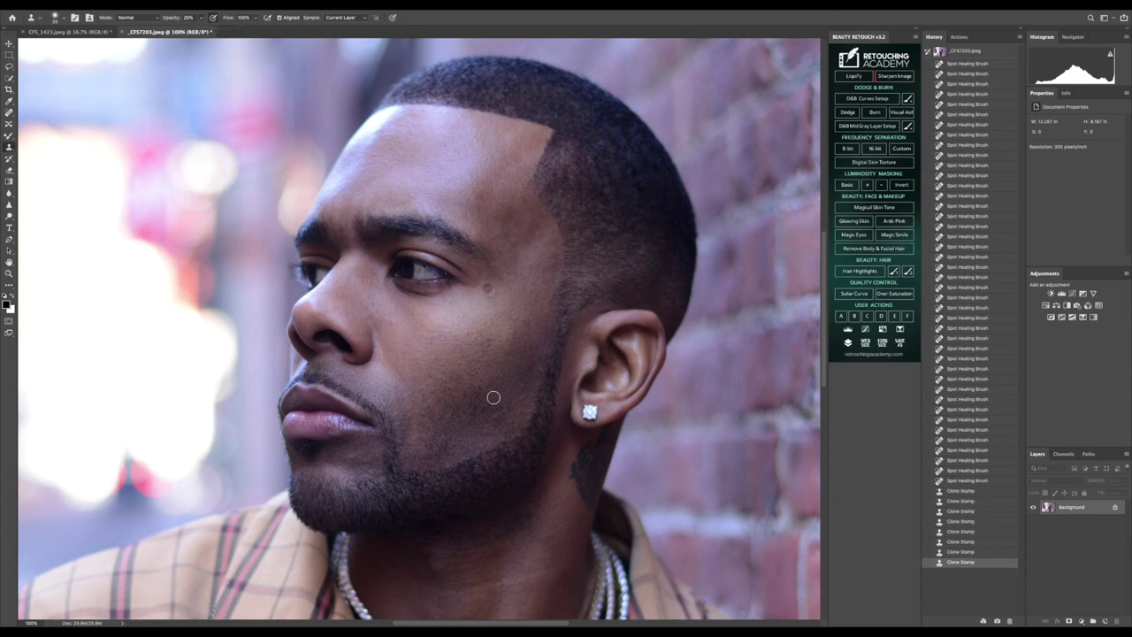
Step: Even out the inner cheek from under the eye down towards the mouth with repeated low-opacity Clone Stamp dabs
{"action": "left_click", "coordinate": [385, 305]}
{"action": "left_click", "coordinate": [384, 305]}
{"action": "left_click", "coordinate": [385, 372]}
{"action": "left_click", "coordinate": [418, 360]}
{"action": "left_click", "coordinate": [379, 333]}
{"action": "left_click", "coordinate": [386, 343]}
{"action": "left_click", "coordinate": [431, 353]}
{"action": "left_click", "coordinate": [431, 353]}
{"action": "left_click", "coordinate": [407, 354]}
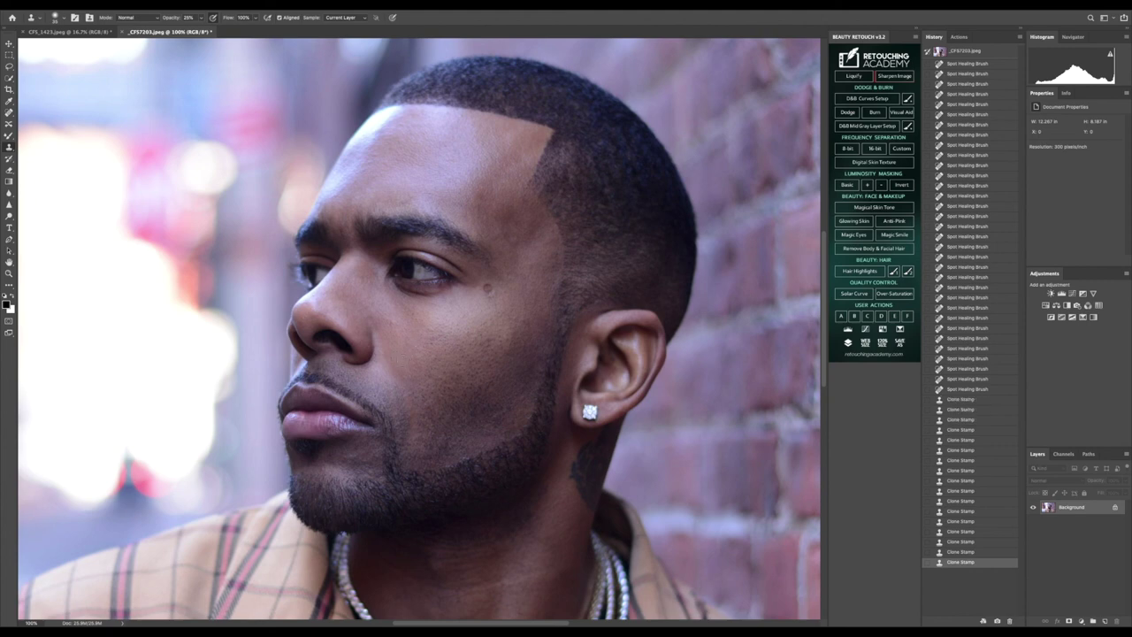
{"action": "left_click", "coordinate": [407, 355]}
{"action": "left_click", "coordinate": [407, 317]}
{"action": "left_click", "coordinate": [407, 318]}
{"action": "left_click", "coordinate": [406, 317]}
{"action": "left_click", "coordinate": [375, 317]}
{"action": "left_click", "coordinate": [375, 318]}
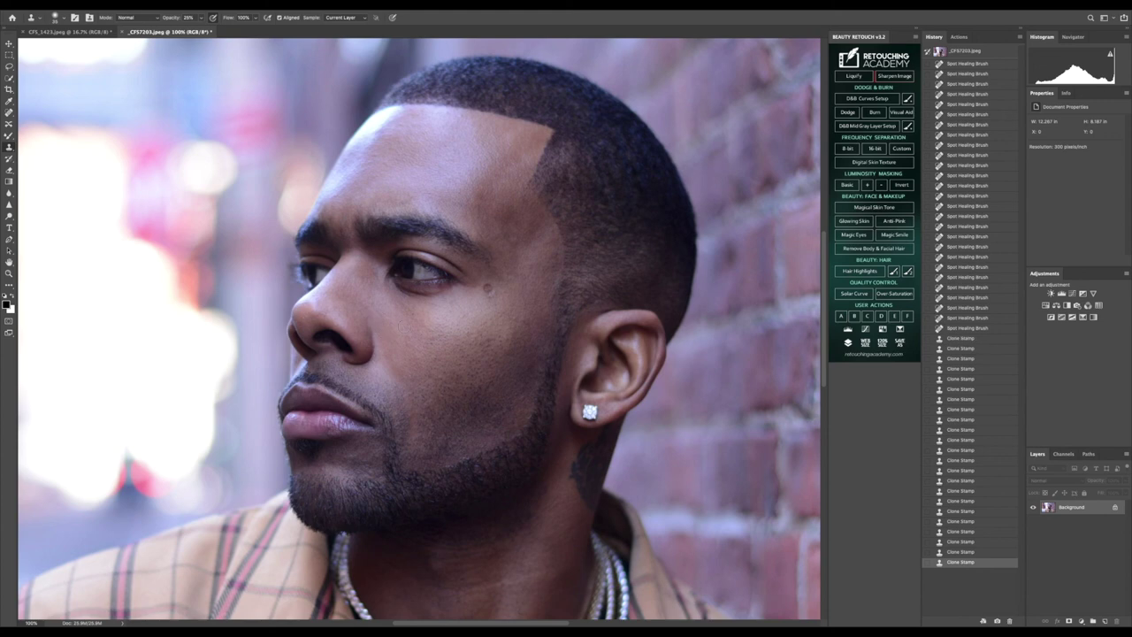
{"action": "left_click", "coordinate": [409, 319]}
{"action": "left_click", "coordinate": [408, 318]}
{"action": "left_click", "coordinate": [409, 318]}
{"action": "left_click", "coordinate": [409, 318]}
{"action": "left_click", "coordinate": [417, 316]}
{"action": "left_click", "coordinate": [417, 315]}
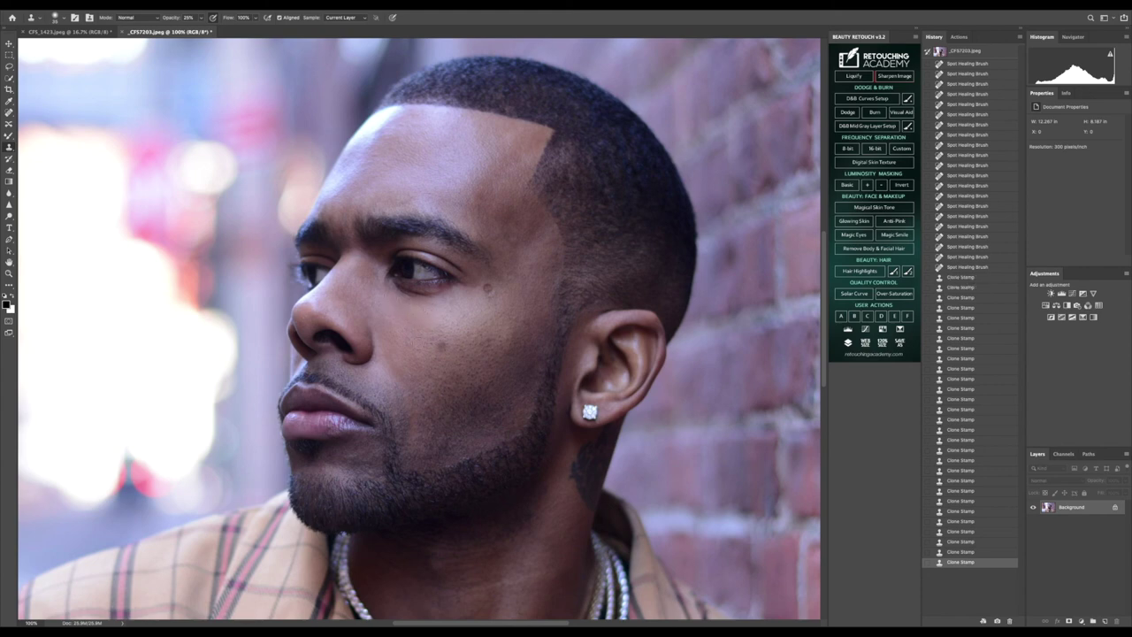
Step: Compare the current retouch with the original photo and with the last healing state before the cloning
{"action": "left_click", "coordinate": [977, 54]}
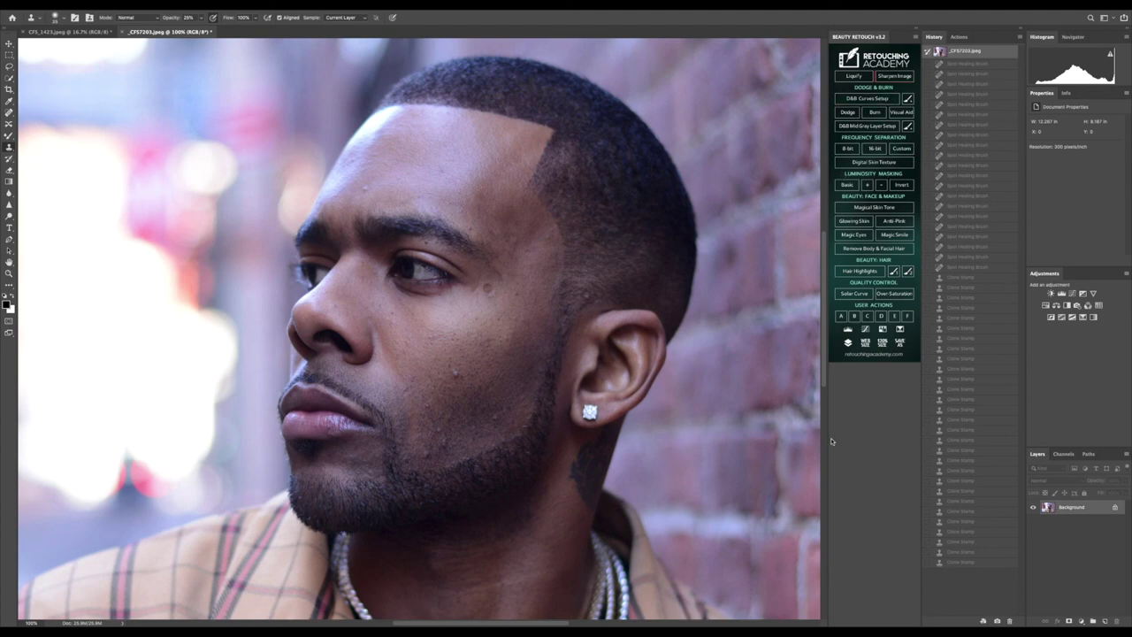
{"action": "left_click", "coordinate": [969, 562]}
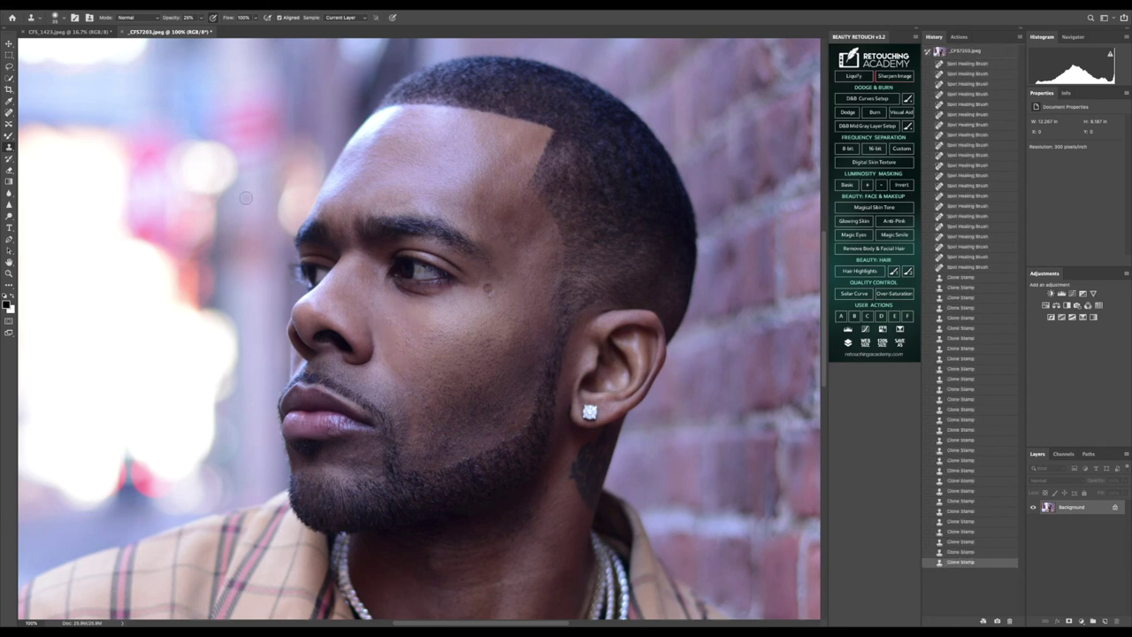
{"action": "left_click", "coordinate": [971, 268]}
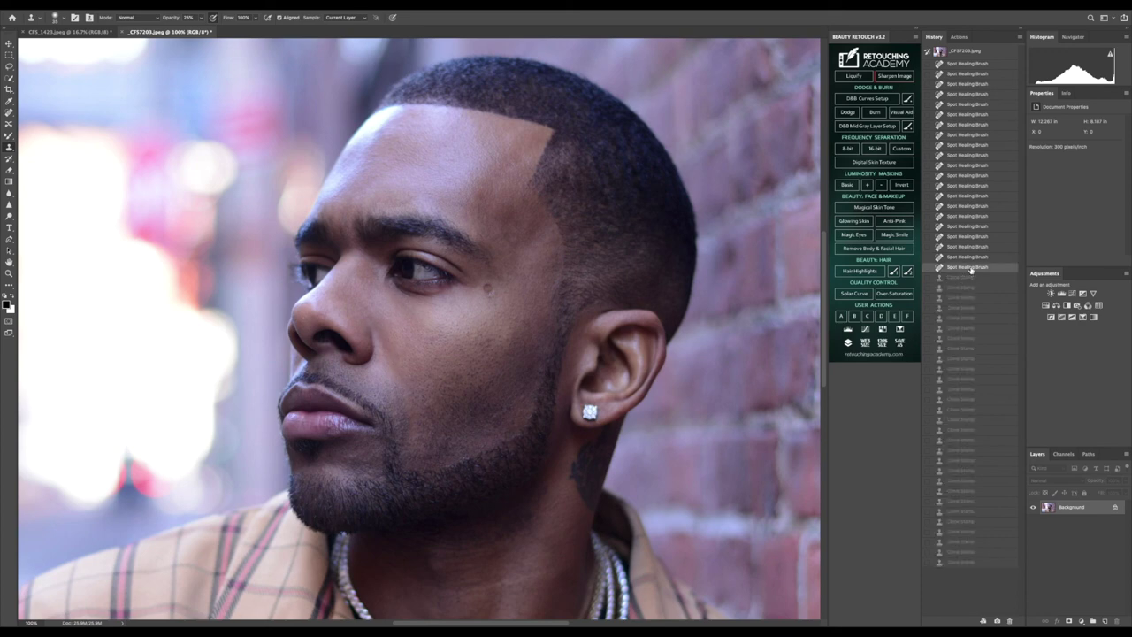
{"action": "left_click", "coordinate": [966, 564]}
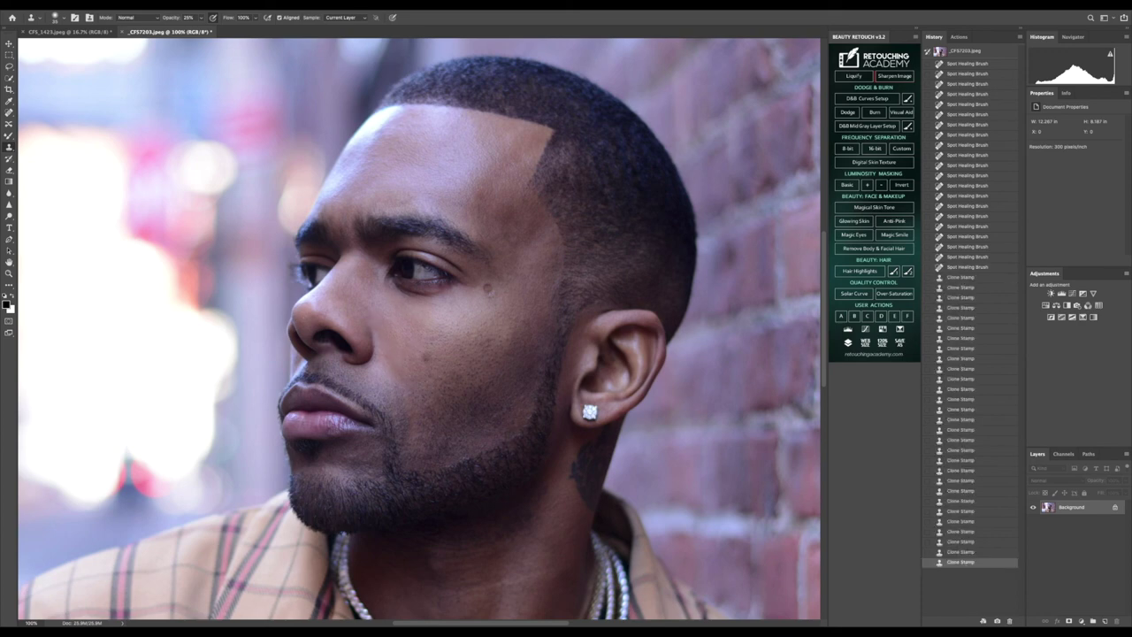
Step: Touch up the cheek beside the mouth, and blend the temple skin with a larger Clone Stamp brush at 9% opacity
{"action": "left_click", "coordinate": [396, 366]}
{"action": "left_click", "coordinate": [395, 366]}
{"action": "key", "text": "bracketright"}
{"action": "key", "text": "bracketright"}
{"action": "key", "text": "bracketright"}
{"action": "key", "text": "bracketright"}
{"action": "left_click", "coordinate": [200, 18]}
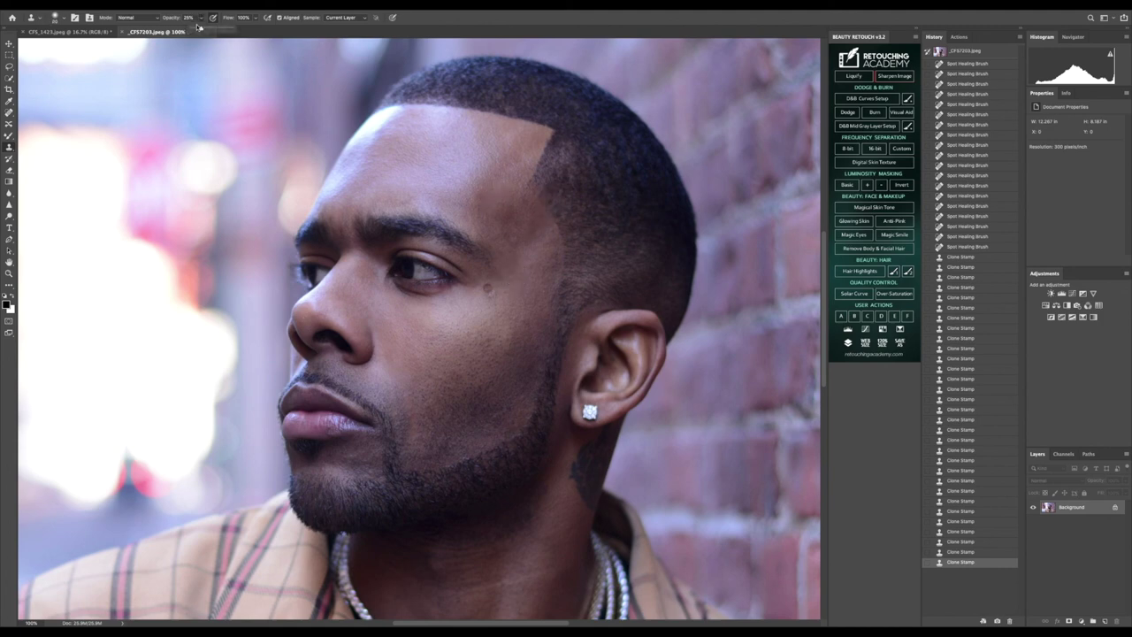
{"action": "mouse_move", "coordinate": [504, 225]}
{"action": "left_mouse_down"}
{"action": "mouse_move", "coordinate": [538, 260]}
{"action": "mouse_move", "coordinate": [510, 284]}
{"action": "left_mouse_up"}
{"action": "left_click", "coordinate": [528, 259], "text": "alt"}
{"action": "mouse_move", "coordinate": [532, 233]}
{"action": "left_mouse_down"}
{"action": "mouse_move", "coordinate": [533, 249]}
{"action": "mouse_move", "coordinate": [537, 222]}
{"action": "mouse_move", "coordinate": [508, 233]}
{"action": "mouse_move", "coordinate": [514, 252]}
{"action": "left_mouse_up"}
{"action": "left_click", "coordinate": [523, 274], "text": "alt"}
{"action": "left_click", "coordinate": [529, 242], "text": "alt"}
{"action": "left_click", "coordinate": [528, 273]}
{"action": "left_click", "coordinate": [529, 272], "text": "alt"}
{"action": "left_click", "coordinate": [546, 263]}
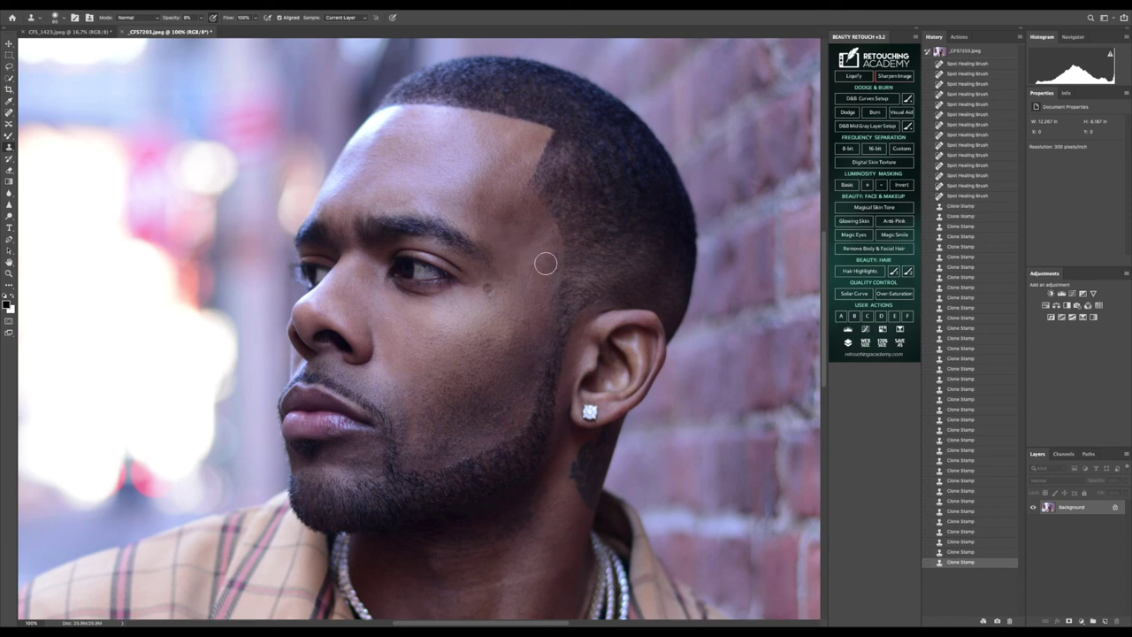
Step: Smooth the tones across the outer forehead and around the outer end of the eyebrow with the Clone Stamp, resampling nearby skin
{"action": "mouse_move", "coordinate": [454, 173]}
{"action": "left_mouse_down"}
{"action": "mouse_move", "coordinate": [480, 213]}
{"action": "mouse_move", "coordinate": [494, 216]}
{"action": "mouse_move", "coordinate": [505, 196]}
{"action": "mouse_move", "coordinate": [522, 202]}
{"action": "mouse_move", "coordinate": [519, 221]}
{"action": "mouse_move", "coordinate": [502, 178]}
{"action": "left_mouse_up"}
{"action": "left_click", "coordinate": [523, 214], "text": "alt"}
{"action": "left_click", "coordinate": [539, 244]}
{"action": "left_click", "coordinate": [536, 241]}
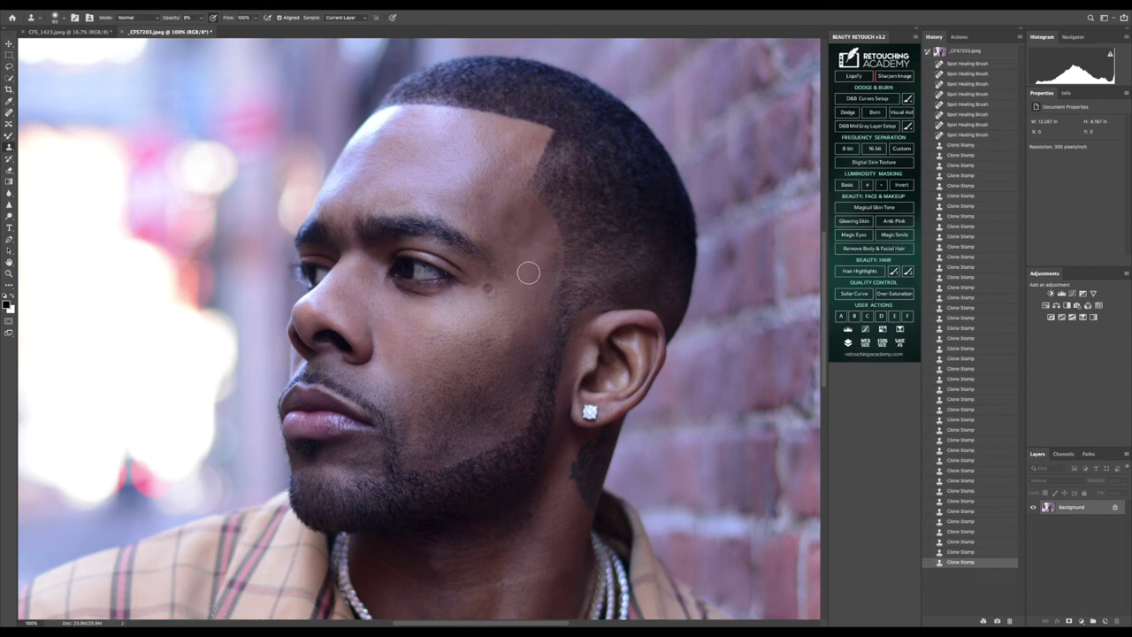
{"action": "left_click", "coordinate": [506, 237]}
{"action": "left_click", "coordinate": [536, 269]}
{"action": "left_click", "coordinate": [498, 179], "text": "alt"}
{"action": "left_click_drag", "start_coordinate": [516, 205], "coordinate": [509, 227]}
{"action": "left_click", "coordinate": [510, 212]}
{"action": "left_click", "coordinate": [511, 215]}
{"action": "left_click", "coordinate": [536, 236]}
{"action": "left_click", "coordinate": [488, 231]}
{"action": "left_click", "coordinate": [486, 232]}
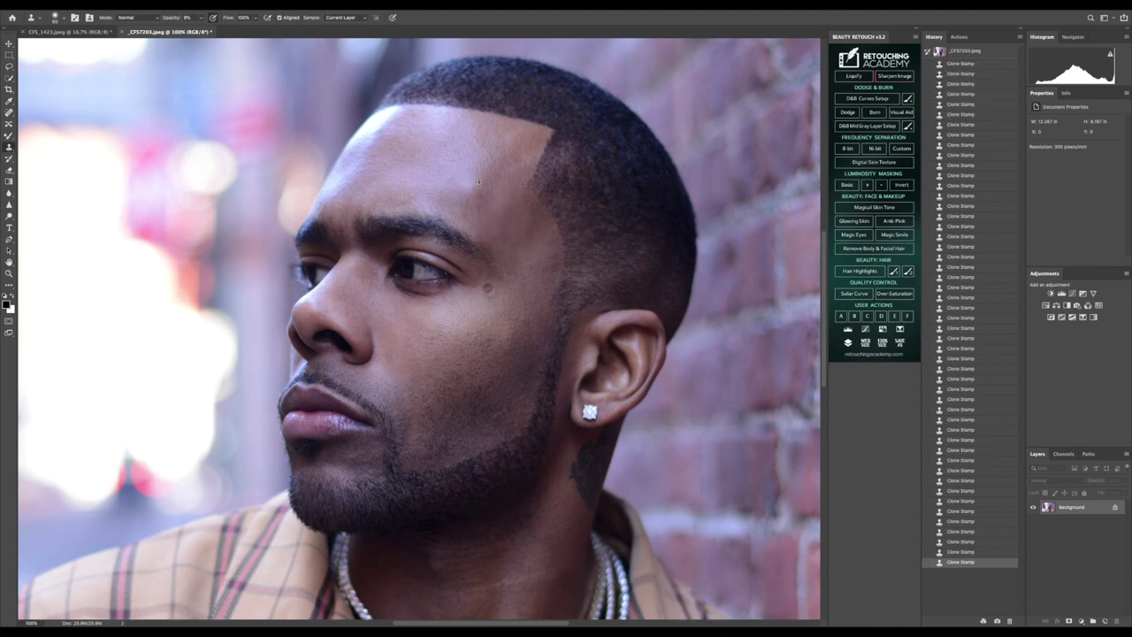
Step: Blend the front of the forehead and the cheek down to the beard at 9% opacity, and compare with an earlier history state
{"action": "left_click", "coordinate": [383, 176], "text": "alt"}
{"action": "left_click_drag", "start_coordinate": [344, 184], "coordinate": [339, 191]}
{"action": "left_click", "coordinate": [452, 343]}
{"action": "left_click", "coordinate": [425, 369], "text": "alt"}
{"action": "left_click", "coordinate": [445, 410]}
{"action": "left_click", "coordinate": [465, 362], "text": "alt"}
{"action": "left_click_drag", "start_coordinate": [499, 389], "coordinate": [484, 426]}
{"action": "left_click", "coordinate": [345, 374]}
{"action": "left_click", "coordinate": [485, 339], "text": "alt"}
{"action": "mouse_move", "coordinate": [519, 333]}
{"action": "left_mouse_down"}
{"action": "mouse_move", "coordinate": [500, 373]}
{"action": "mouse_move", "coordinate": [516, 382]}
{"action": "mouse_move", "coordinate": [517, 351]}
{"action": "mouse_move", "coordinate": [522, 384]}
{"action": "mouse_move", "coordinate": [506, 352]}
{"action": "left_mouse_up"}
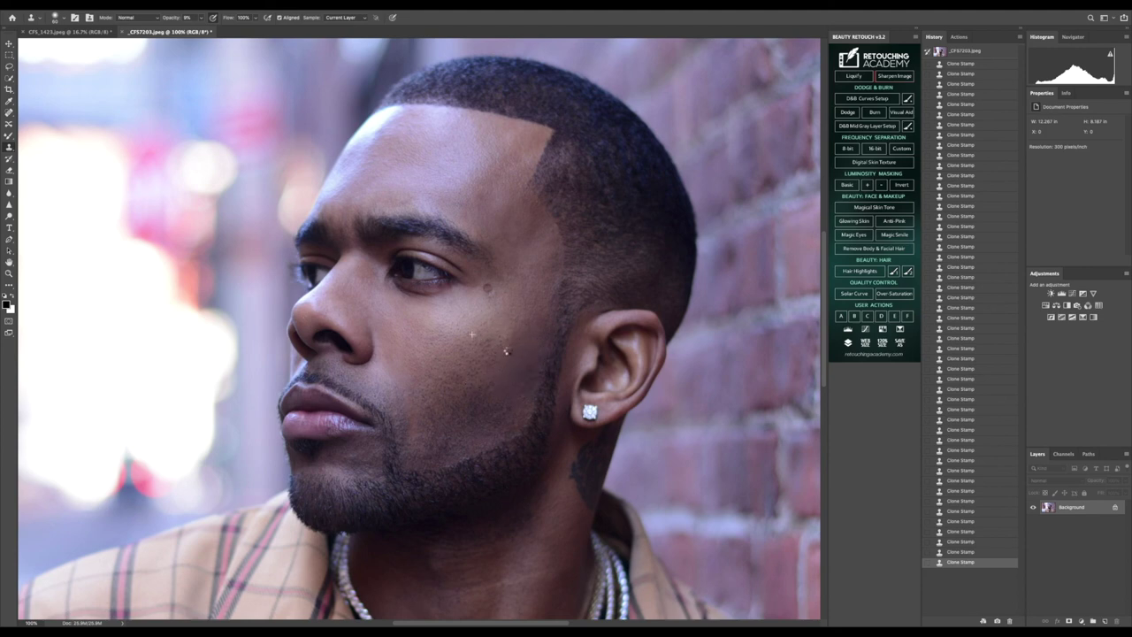
{"action": "left_click", "coordinate": [976, 267]}
{"action": "left_click", "coordinate": [979, 564]}
Step: Clean up the beard's upper edge along the jaw with a larger Clone Stamp brush at 43% opacity, and compare before and after
{"action": "key", "text": "z"}
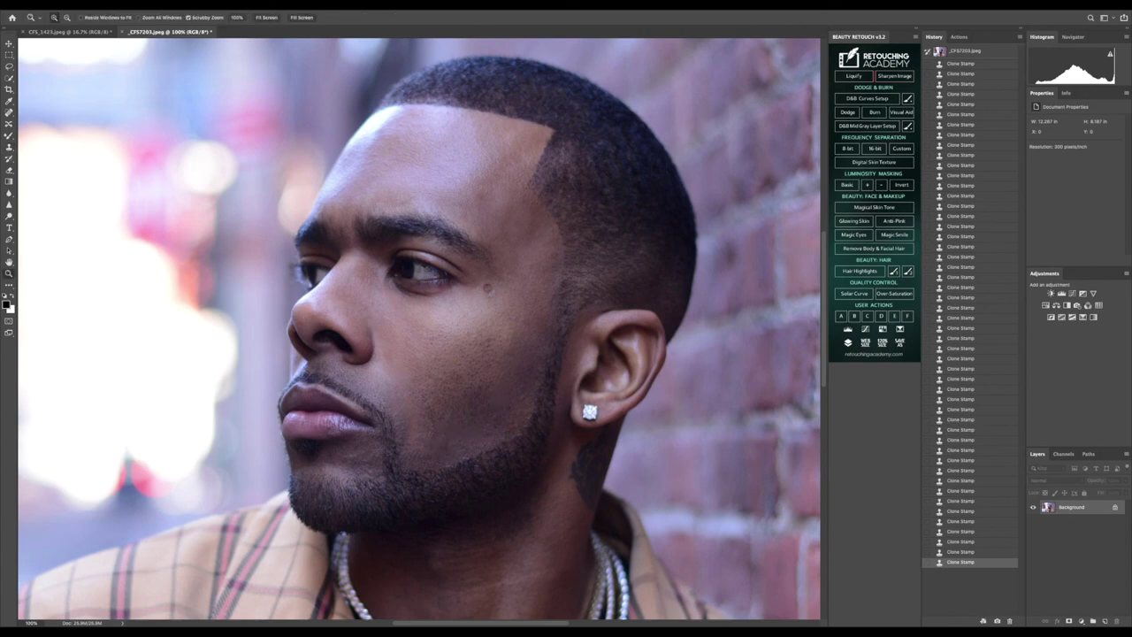
{"action": "left_click_drag", "start_coordinate": [463, 471], "coordinate": [491, 488]}
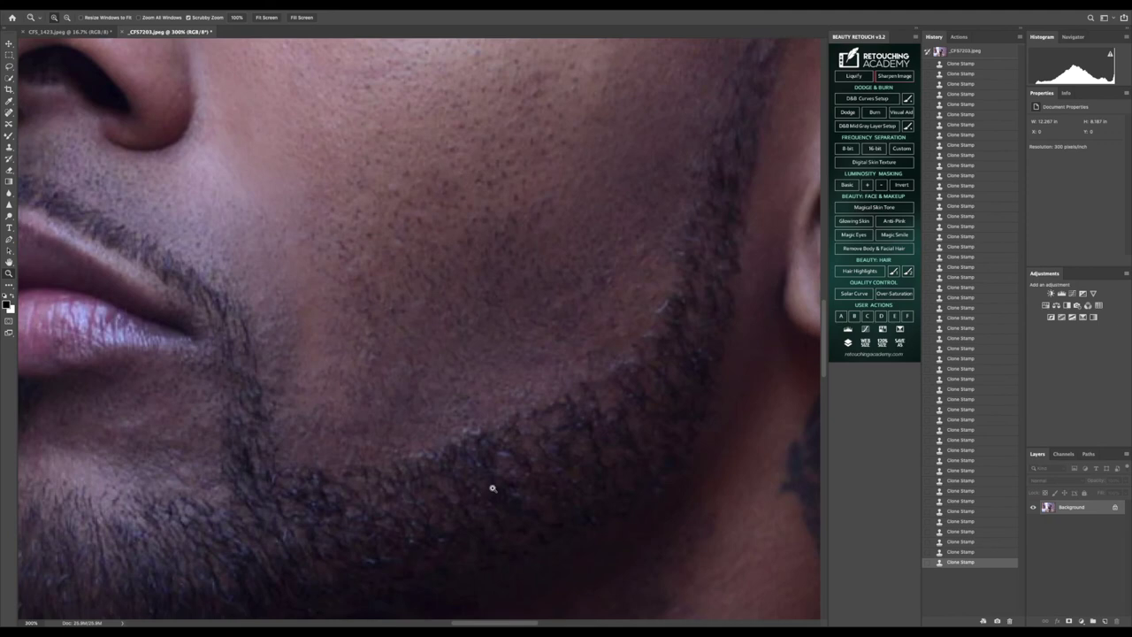
{"action": "key", "text": "s"}
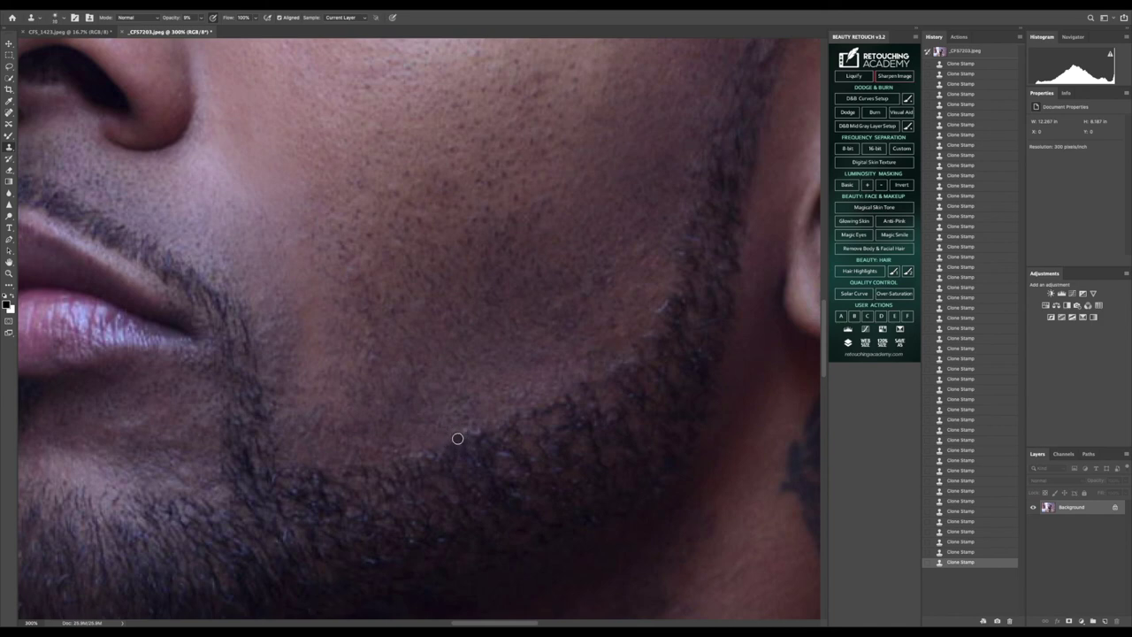
{"action": "left_click", "coordinate": [201, 18]}
{"action": "left_click", "coordinate": [490, 463]}
{"action": "left_click", "coordinate": [469, 429]}
{"action": "left_click", "coordinate": [516, 421]}
{"action": "key", "text": "bracketright"}
{"action": "key", "text": "bracketright"}
{"action": "key", "text": "bracketright"}
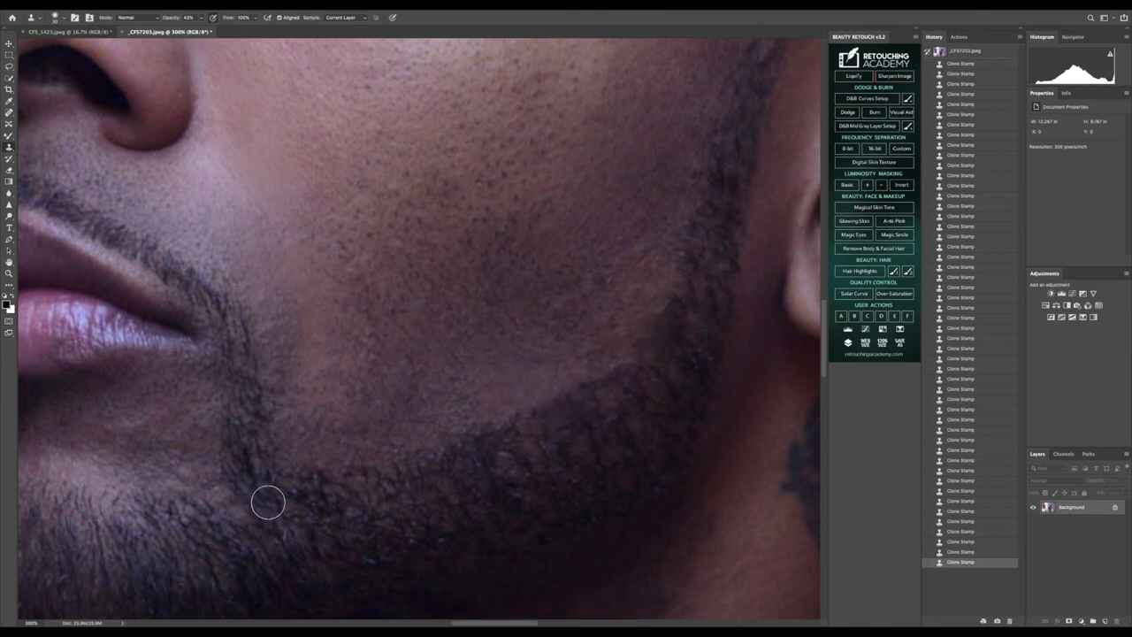
{"action": "left_click", "coordinate": [992, 258]}
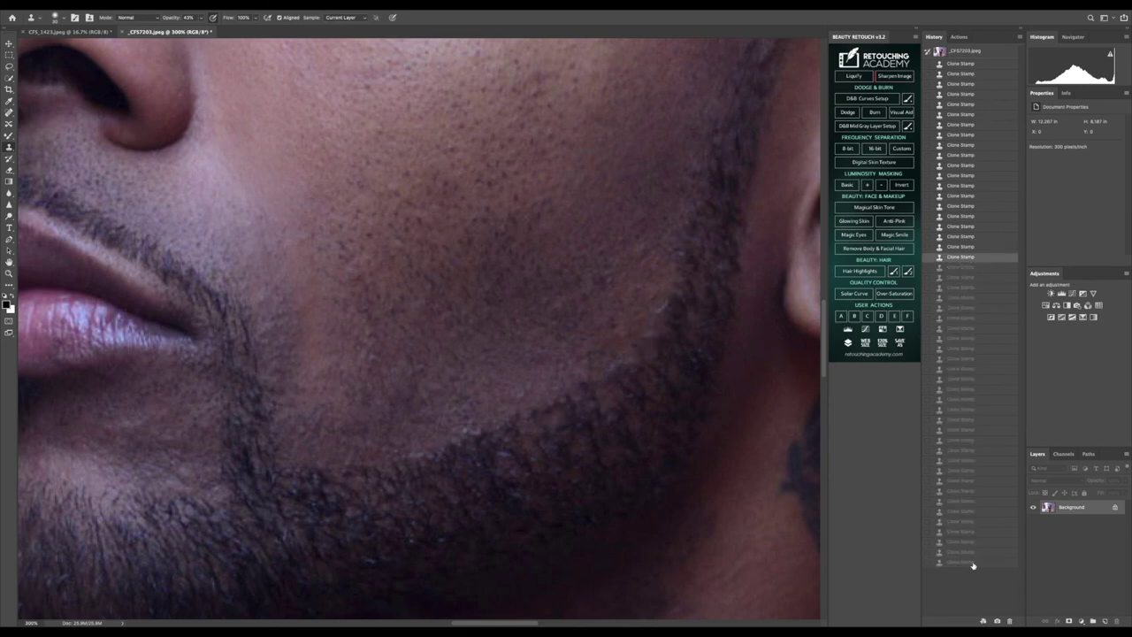
{"action": "left_click", "coordinate": [971, 564]}
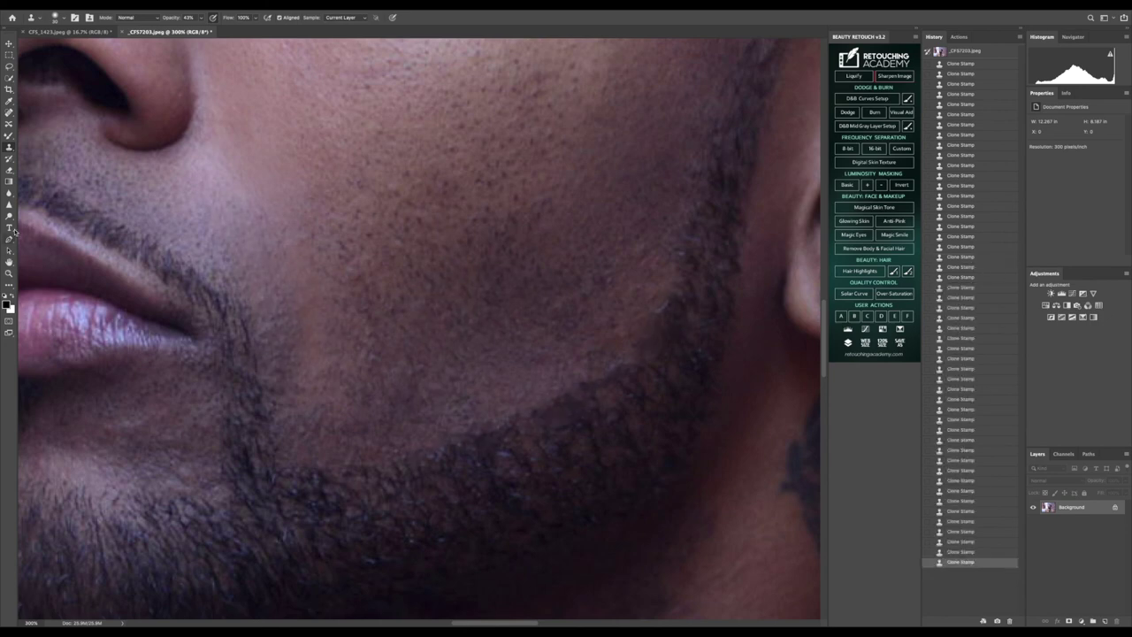
Step: Heal the bumps and marks between the lower lip and the chin beard with the Spot Healing Brush
{"action": "key", "text": "z"}
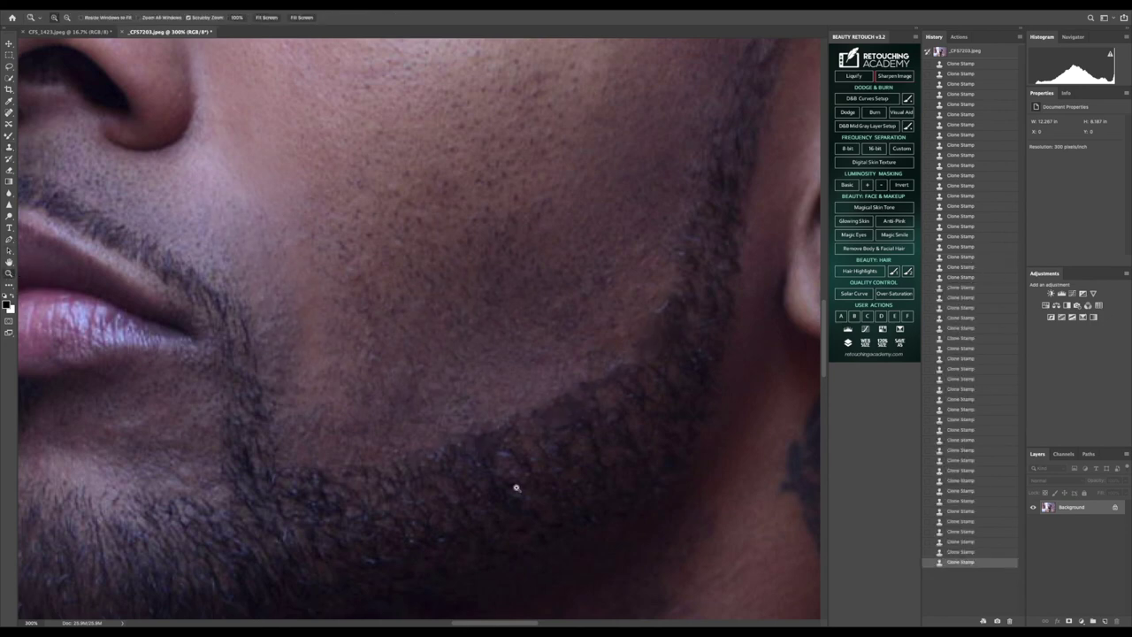
{"action": "left_click_drag", "start_coordinate": [503, 624], "coordinate": [476, 624]}
{"action": "key", "text": "j"}
{"action": "left_click", "coordinate": [374, 430]}
{"action": "left_click", "coordinate": [386, 418]}
{"action": "left_click", "coordinate": [390, 419]}
{"action": "left_click", "coordinate": [403, 421]}
{"action": "left_click", "coordinate": [440, 469]}
{"action": "left_click", "coordinate": [447, 474]}
{"action": "left_click", "coordinate": [442, 464]}
{"action": "left_click", "coordinate": [435, 461]}
{"action": "left_click", "coordinate": [438, 452]}
{"action": "left_click", "coordinate": [444, 458]}
{"action": "left_click", "coordinate": [448, 463]}
Step: Try blending the skin between the lower lip and the chin beard with the Clone Stamp at 43% opacity
{"action": "key", "text": "s"}
{"action": "left_click", "coordinate": [406, 409], "text": "alt"}
{"action": "mouse_move", "coordinate": [408, 425]}
{"action": "left_mouse_down"}
{"action": "mouse_move", "coordinate": [454, 430]}
{"action": "mouse_move", "coordinate": [404, 469]}
{"action": "mouse_move", "coordinate": [443, 454]}
{"action": "mouse_move", "coordinate": [402, 422]}
{"action": "left_mouse_up"}
{"action": "left_click", "coordinate": [379, 419], "text": "alt"}
{"action": "left_click", "coordinate": [332, 443]}
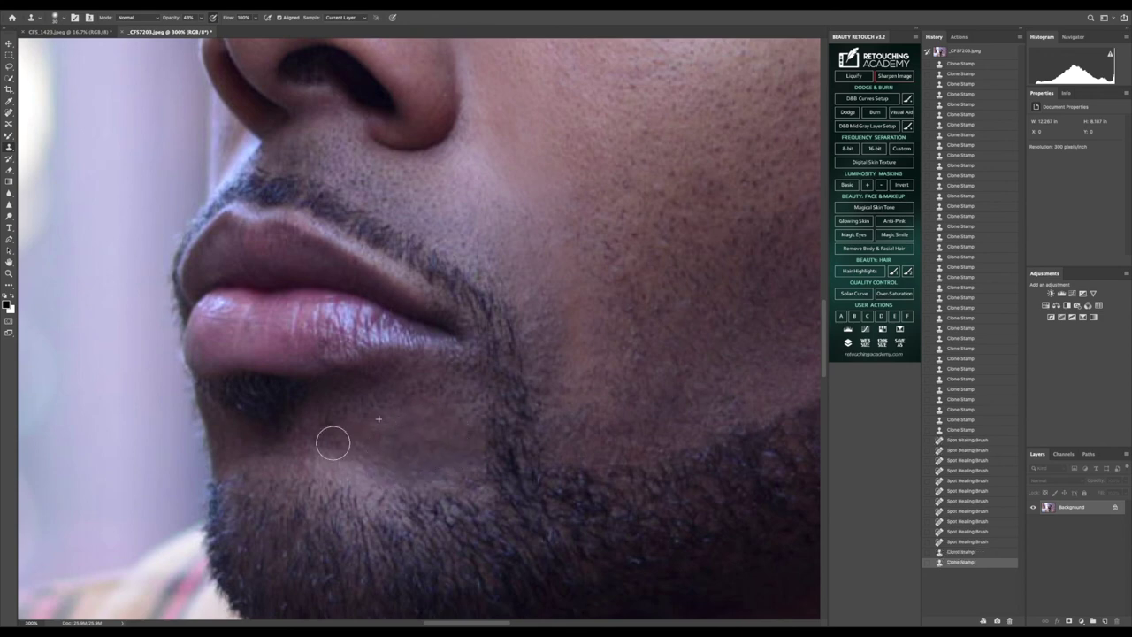
{"action": "left_click_drag", "start_coordinate": [333, 443], "coordinate": [431, 481]}
Step: Revert to the last healing state, lower the Clone Stamp opacity, and blend the skin below the lower lip from nearby skin
{"action": "left_click", "coordinate": [200, 19]}
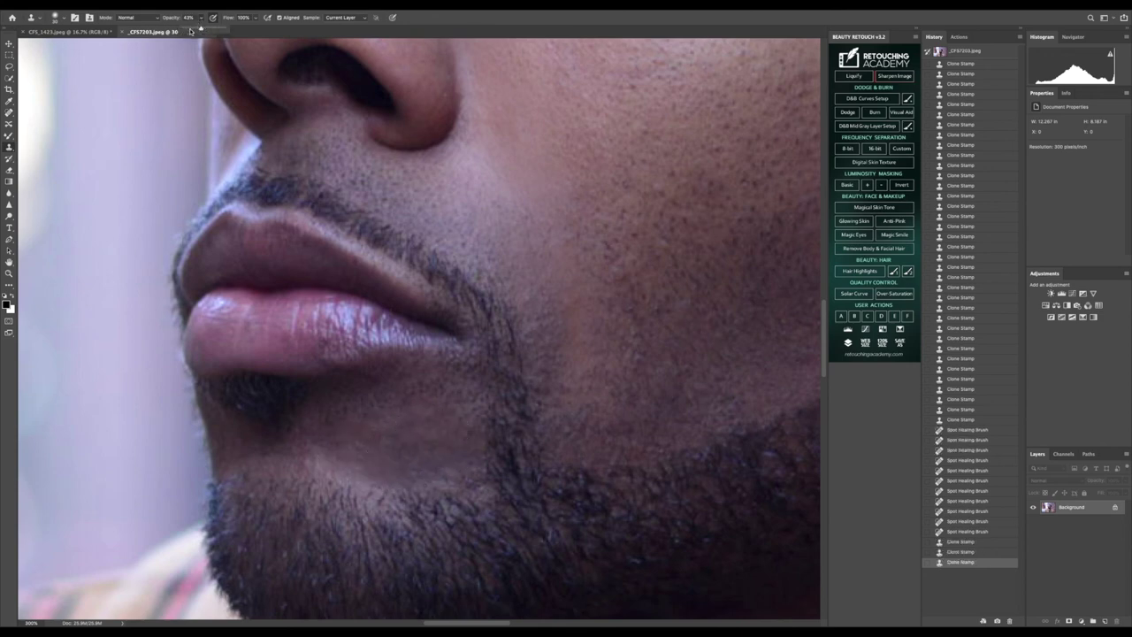
{"action": "left_click", "coordinate": [968, 512]}
{"action": "left_click", "coordinate": [404, 406], "text": "alt"}
{"action": "left_click", "coordinate": [430, 450]}
{"action": "left_click", "coordinate": [464, 435]}
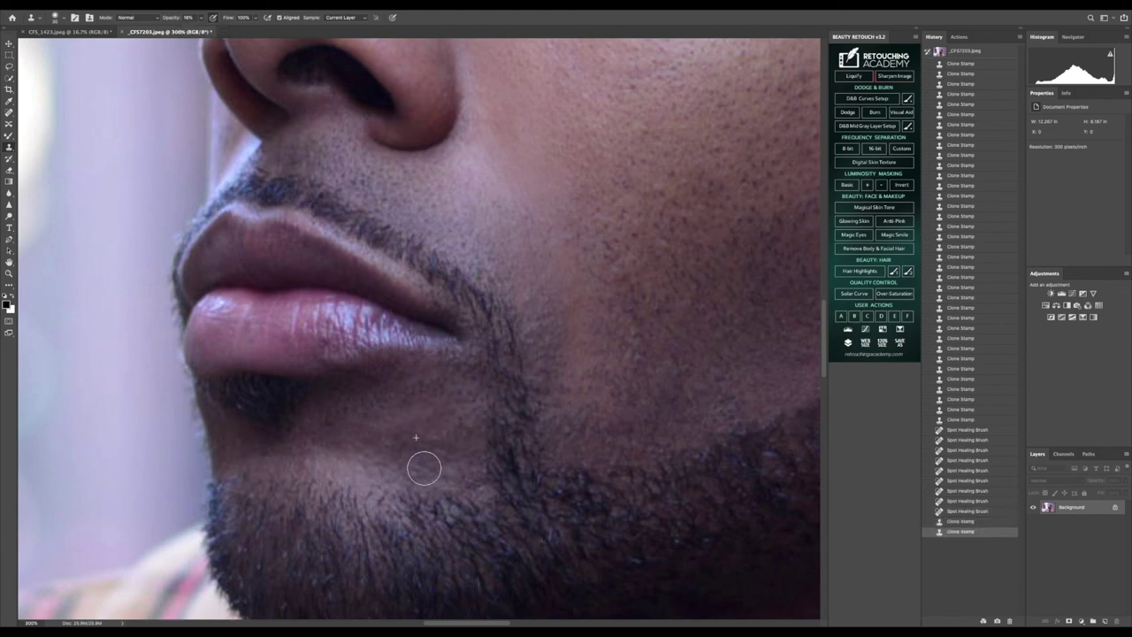
{"action": "left_click", "coordinate": [426, 467]}
{"action": "left_click", "coordinate": [394, 449]}
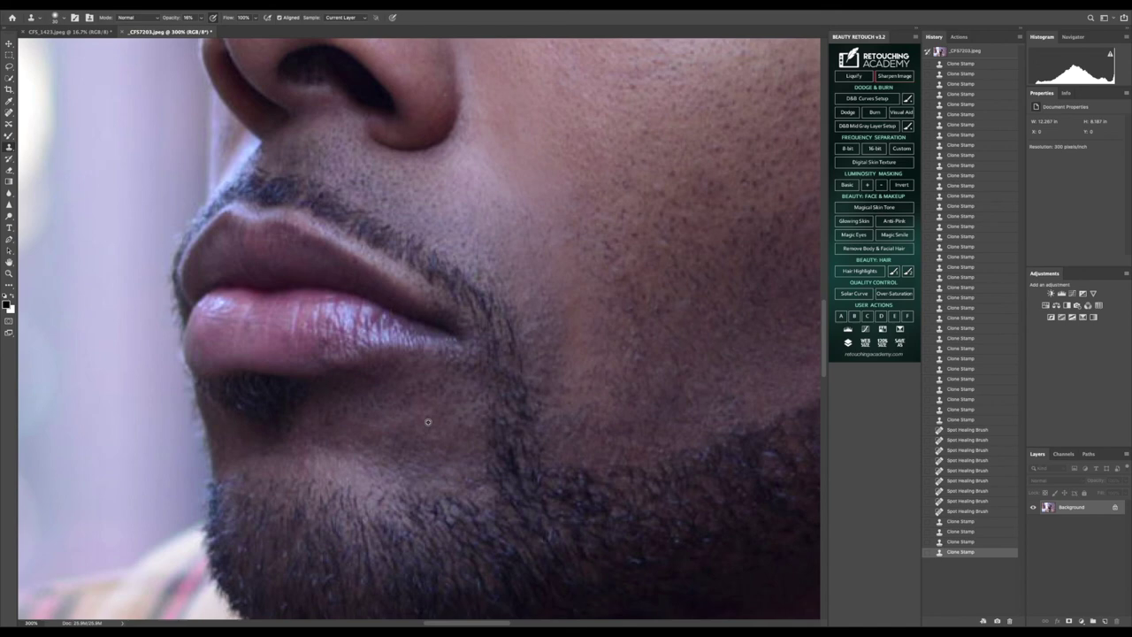
Step: Blend the skin between the lower lip and the chin beard with the low-opacity Clone Stamp, resampling nearby skin
{"action": "left_click_drag", "start_coordinate": [367, 467], "coordinate": [414, 457]}
{"action": "mouse_move", "coordinate": [414, 457]}
{"action": "left_mouse_down"}
{"action": "mouse_move", "coordinate": [376, 470]}
{"action": "mouse_move", "coordinate": [323, 440]}
{"action": "left_mouse_up"}
{"action": "mouse_move", "coordinate": [323, 440]}
{"action": "left_mouse_down"}
{"action": "mouse_move", "coordinate": [357, 463]}
{"action": "mouse_move", "coordinate": [416, 445]}
{"action": "mouse_move", "coordinate": [425, 411]}
{"action": "mouse_move", "coordinate": [420, 423]}
{"action": "mouse_move", "coordinate": [323, 422]}
{"action": "left_mouse_up"}
{"action": "left_click", "coordinate": [422, 424], "text": "alt"}
{"action": "left_click", "coordinate": [416, 408]}
{"action": "left_click", "coordinate": [340, 425]}
Step: Even out the lower lip with the Clone Stamp, sampling from the lip's left part
{"action": "left_click", "coordinate": [279, 342], "text": "alt"}
{"action": "left_click_drag", "start_coordinate": [321, 338], "coordinate": [321, 348]}
{"action": "left_click", "coordinate": [345, 340]}
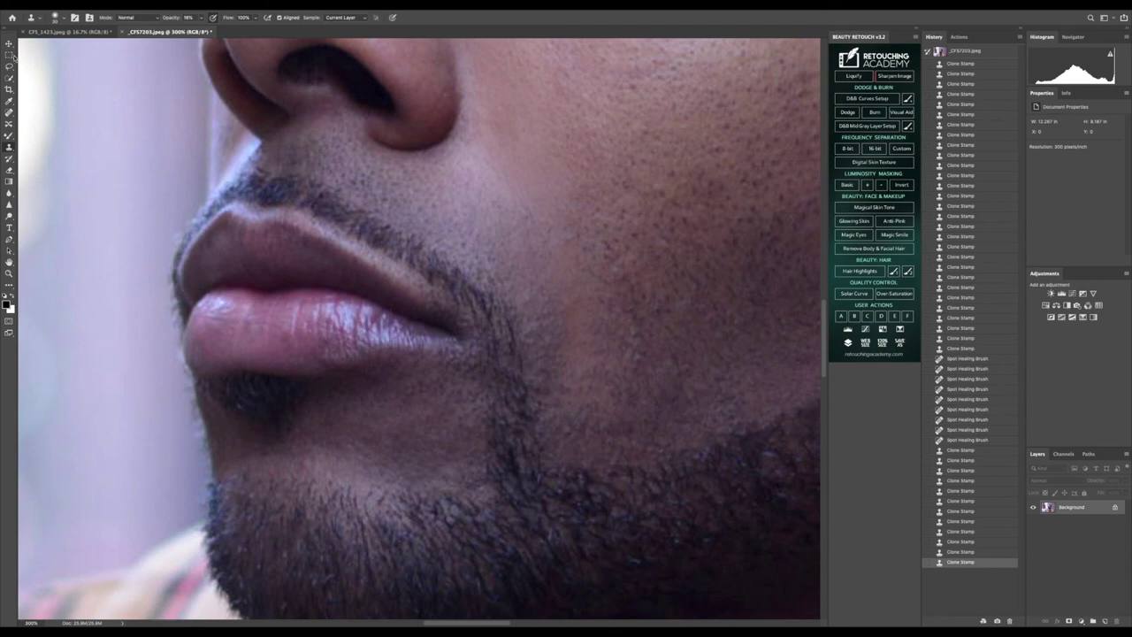
Step: Heal the small marks on the upper lip and along the mustache's lower edge with the Spot Healing Brush
{"action": "left_click", "coordinate": [9, 114]}
{"action": "left_click", "coordinate": [353, 261]}
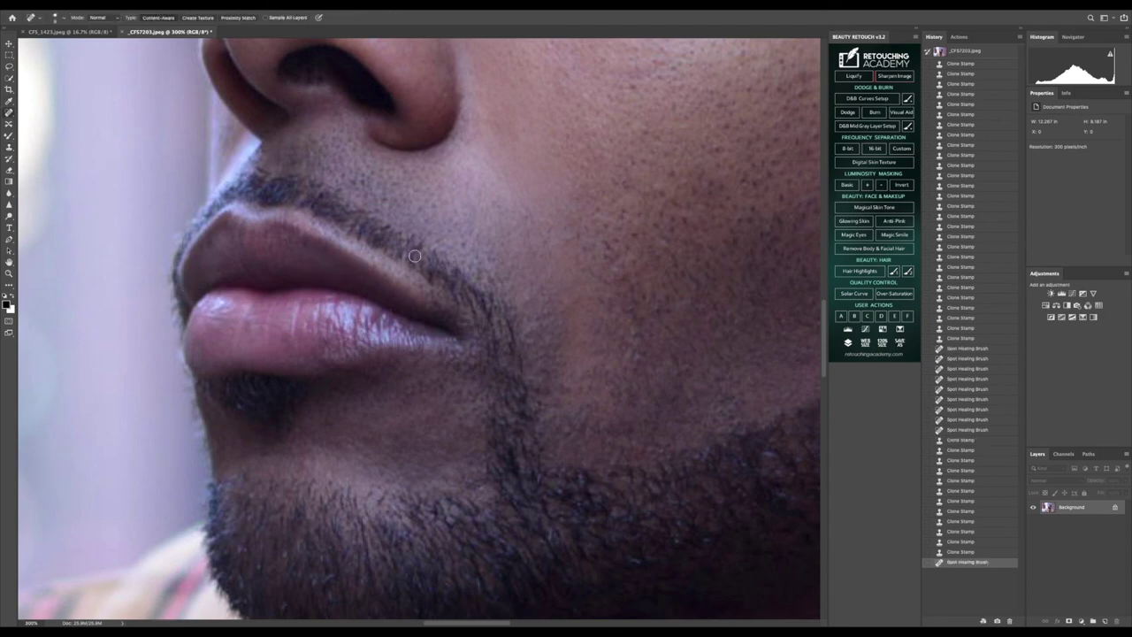
{"action": "left_click", "coordinate": [306, 245]}
{"action": "left_click", "coordinate": [325, 254]}
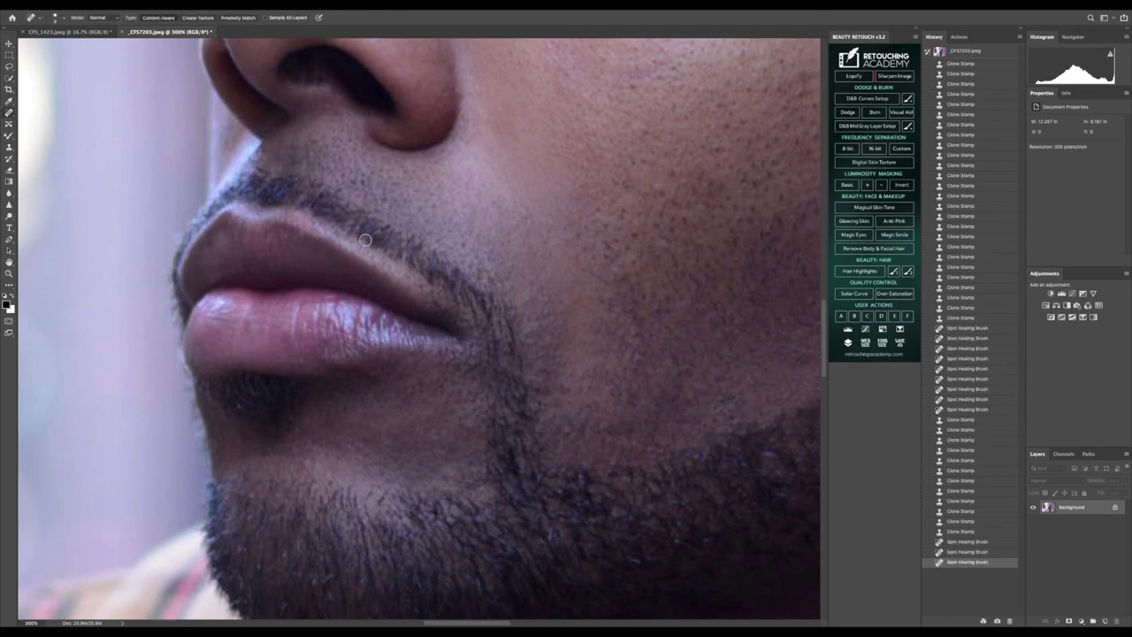
{"action": "left_click", "coordinate": [360, 244]}
{"action": "left_click", "coordinate": [421, 285]}
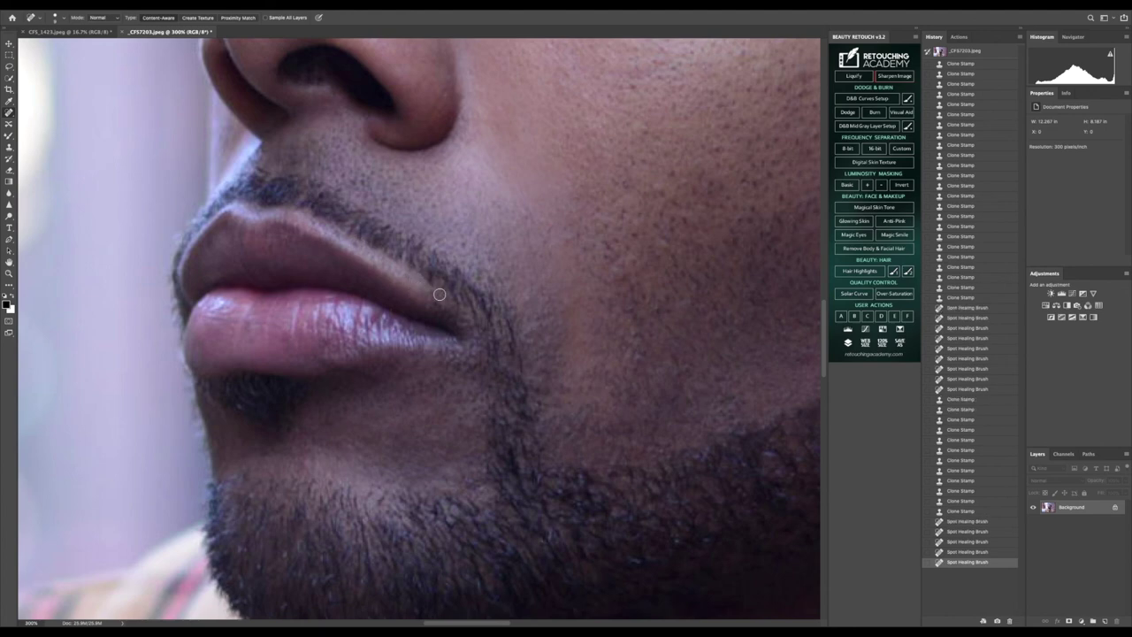
{"action": "left_click", "coordinate": [436, 295]}
{"action": "left_click", "coordinate": [420, 287]}
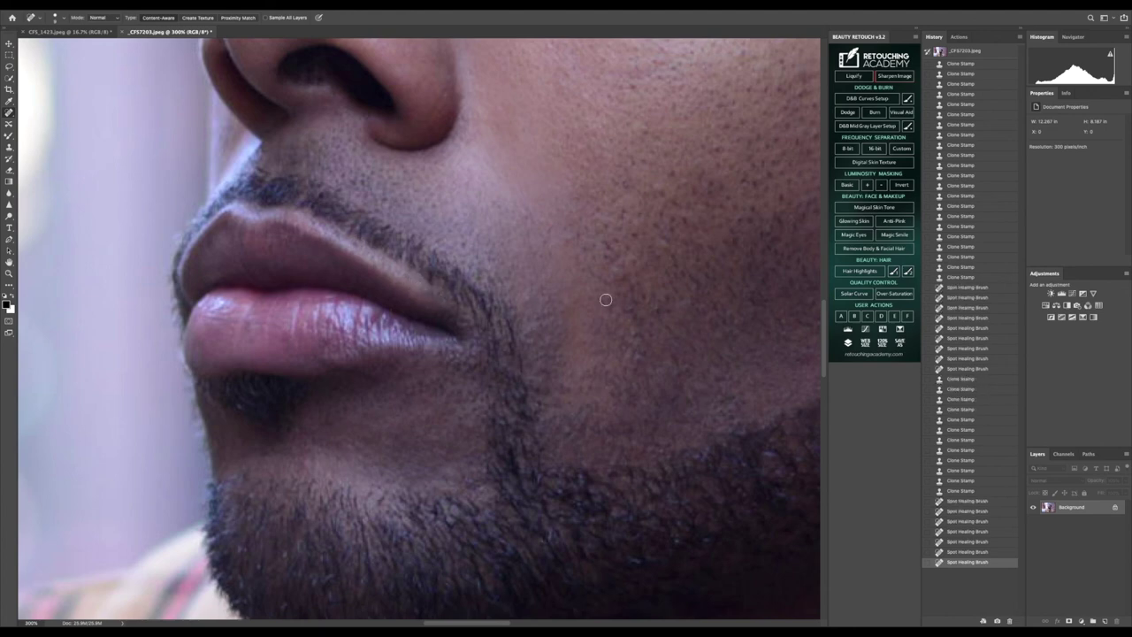
{"action": "left_click", "coordinate": [313, 224]}
{"action": "left_click", "coordinate": [355, 243]}
{"action": "left_click", "coordinate": [463, 244]}
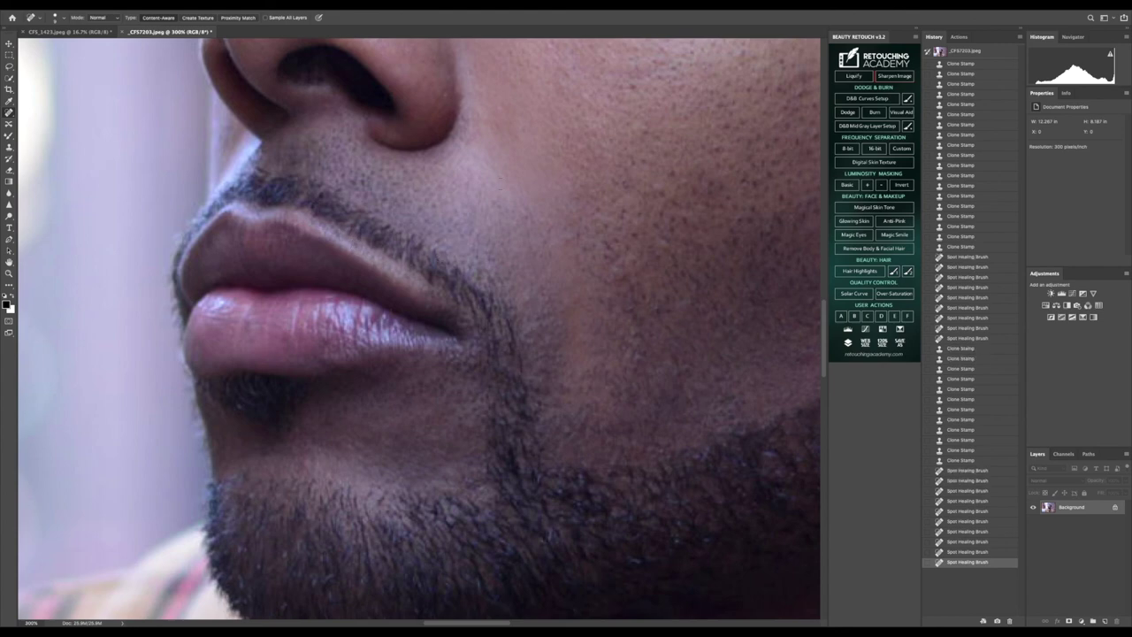
Step: Heal the bumps and stray hairs between the eyebrows with the Spot Healing Brush
{"action": "scroll", "coordinate": [502, 160], "scroll_direction": "up", "scroll_amount": 5}
{"action": "scroll", "coordinate": [497, 160], "scroll_direction": "up", "scroll_amount": 3}
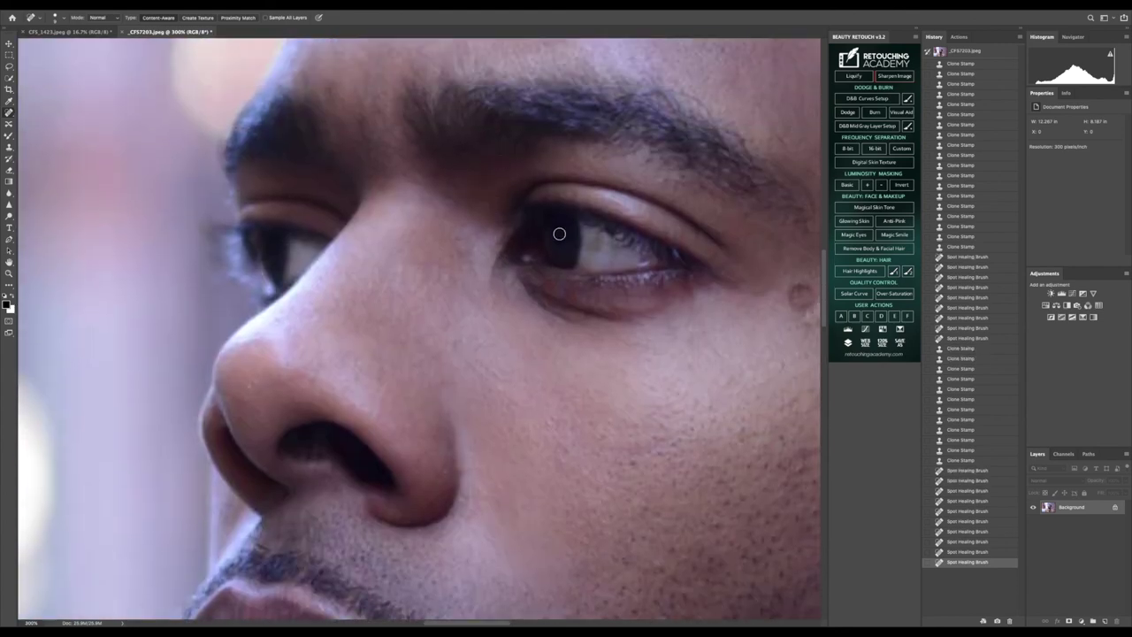
{"action": "scroll", "coordinate": [372, 221], "scroll_direction": "up", "scroll_amount": 4}
{"action": "left_click", "coordinate": [359, 220]}
{"action": "left_click", "coordinate": [365, 246]}
{"action": "left_click", "coordinate": [358, 249]}
{"action": "left_click_drag", "start_coordinate": [350, 219], "coordinate": [352, 233]}
{"action": "left_click", "coordinate": [356, 252]}
{"action": "left_click", "coordinate": [367, 252]}
{"action": "left_click", "coordinate": [382, 224]}
{"action": "left_click", "coordinate": [374, 225]}
{"action": "left_click", "coordinate": [375, 233]}
{"action": "left_click", "coordinate": [333, 186]}
{"action": "left_click", "coordinate": [356, 218]}
{"action": "left_click", "coordinate": [374, 226]}
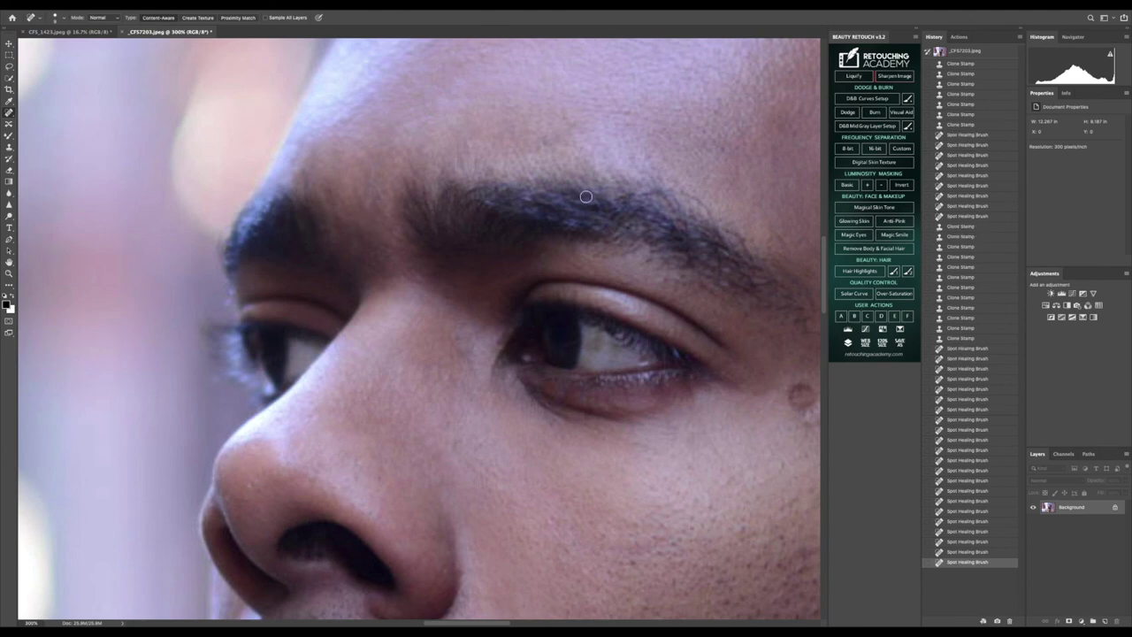
Step: Heal the small spots beside the outer eyebrow and on the forehead above it with the Spot Healing Brush
{"action": "scroll", "coordinate": [587, 197], "scroll_direction": "up", "scroll_amount": 3}
{"action": "left_click", "coordinate": [799, 356]}
{"action": "left_click", "coordinate": [802, 345]}
{"action": "left_click", "coordinate": [810, 379]}
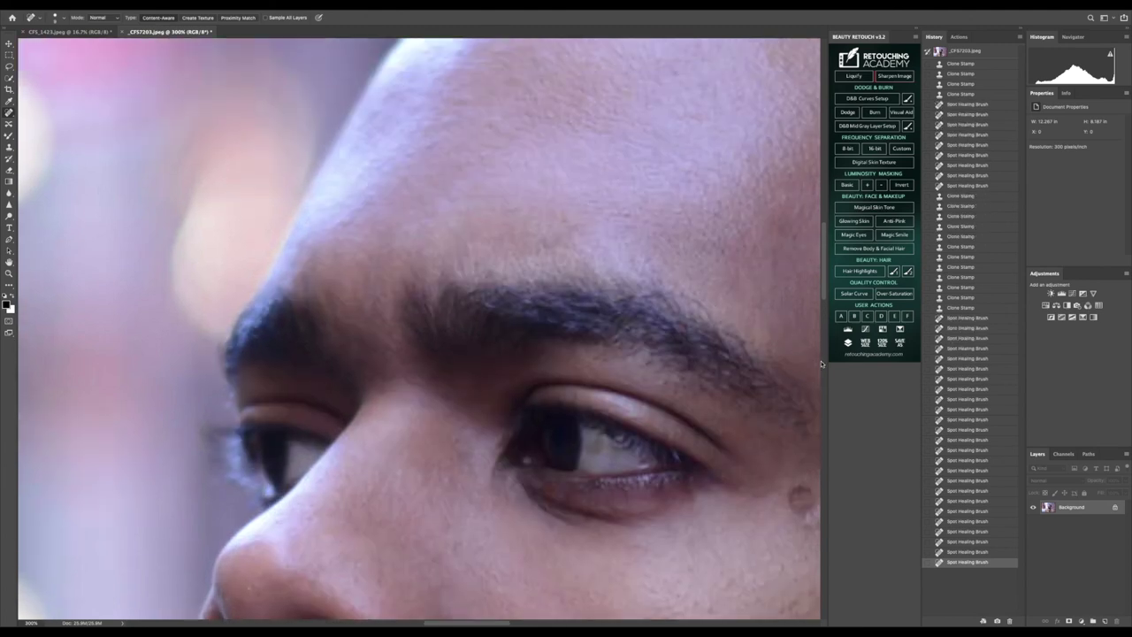
{"action": "left_click", "coordinate": [541, 250]}
{"action": "left_click", "coordinate": [609, 225]}
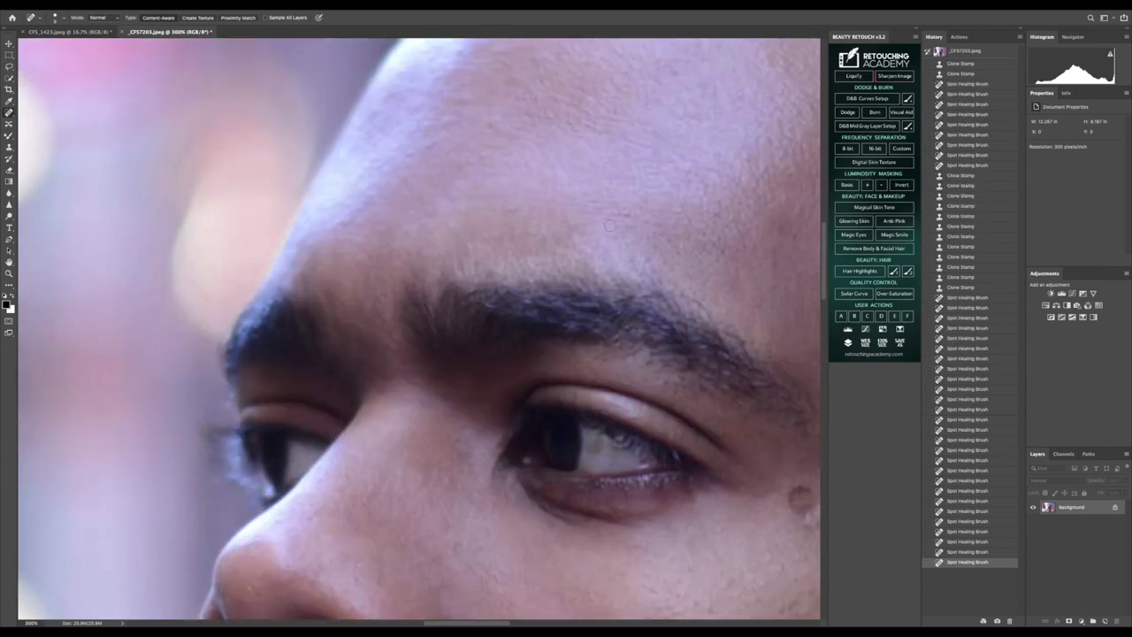
{"action": "left_click", "coordinate": [722, 197]}
Step: Fit the whole photo in view and compare the original snapshot with the latest healing state
{"action": "left_click", "coordinate": [10, 272]}
{"action": "left_click", "coordinate": [265, 16]}
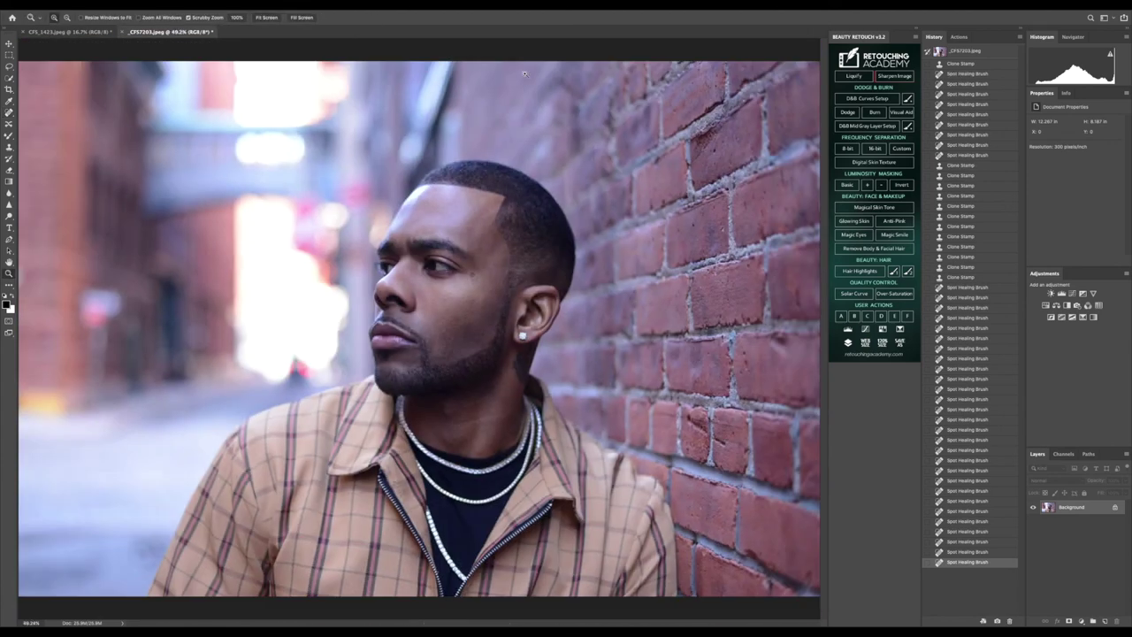
{"action": "left_click", "coordinate": [968, 53]}
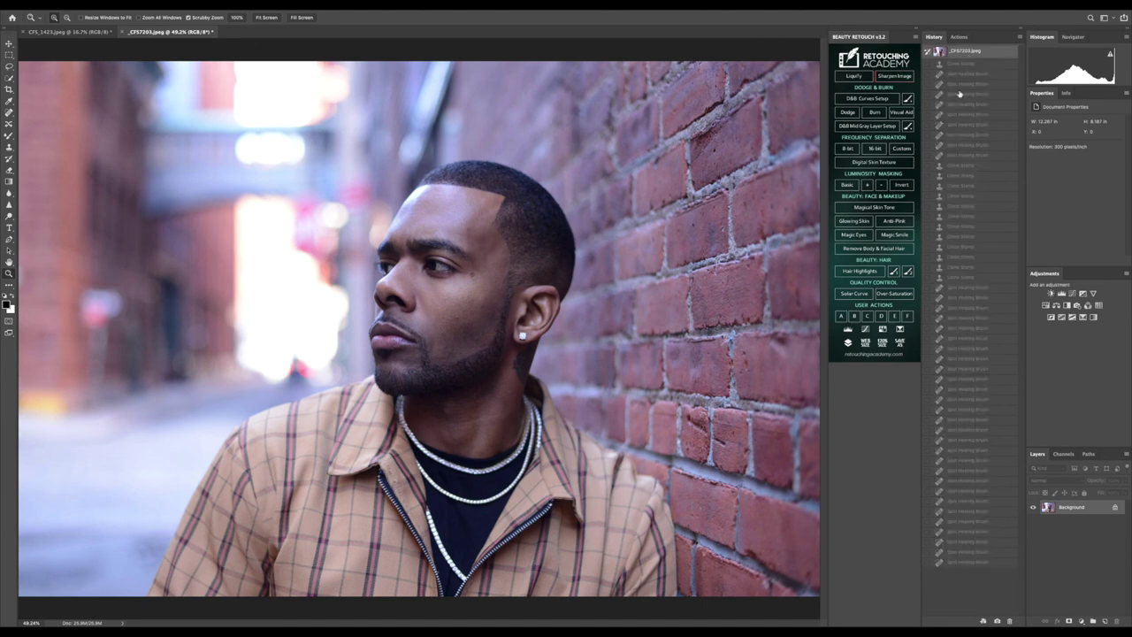
{"action": "left_click", "coordinate": [975, 562]}
Step: Run the 16-bit frequency separation action on the portrait and accept the Gaussian Blur radius
{"action": "scroll", "coordinate": [443, 352], "scroll_direction": "up", "scroll_amount": 3}
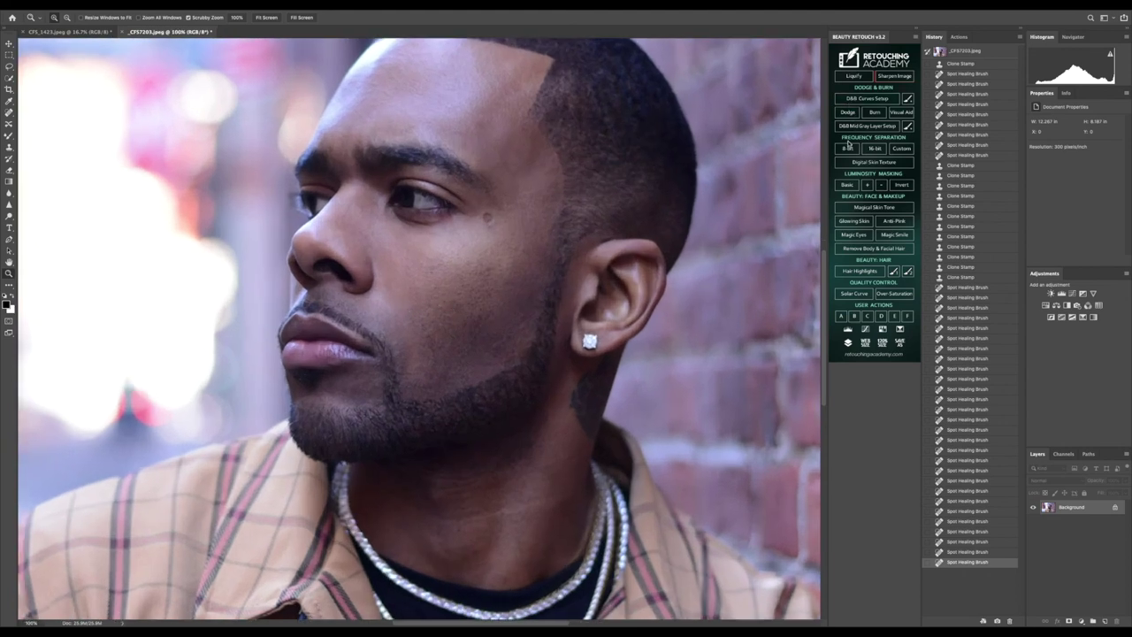
{"action": "scroll", "coordinate": [625, 130], "scroll_direction": "up", "scroll_amount": 1}
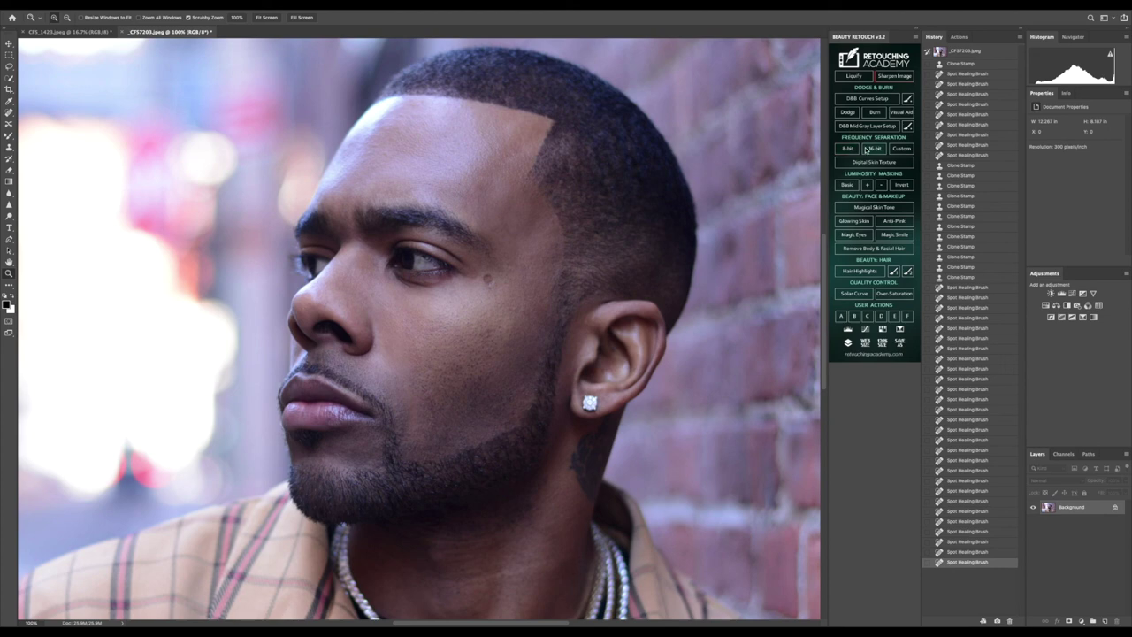
{"action": "left_click", "coordinate": [871, 148]}
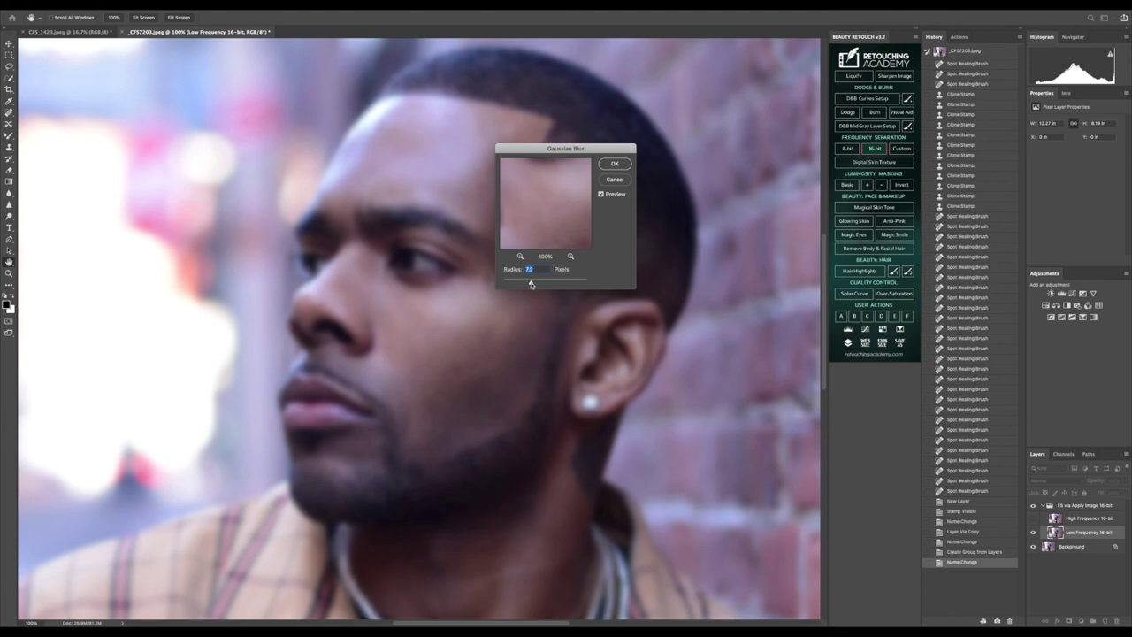
{"action": "left_click", "coordinate": [615, 164]}
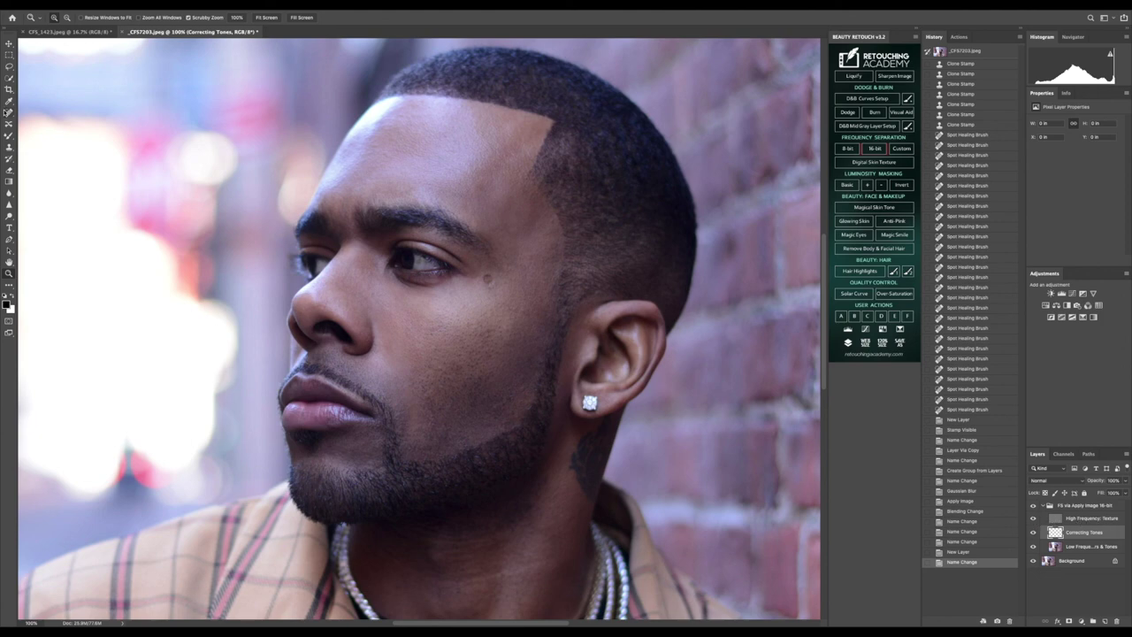
Step: Hide the High Frequency: Texture layer and smooth the cheek, temple and forehead tones on Correcting Tones with the Mixer Brush
{"action": "key", "text": "b"}
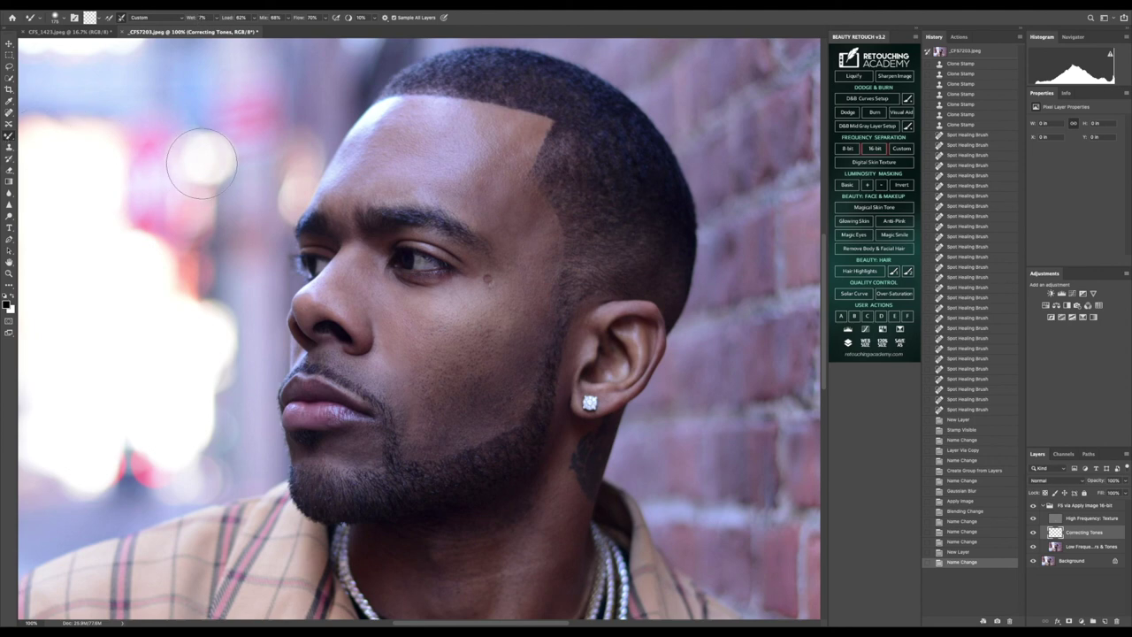
{"action": "left_click", "coordinate": [1033, 519]}
{"action": "left_click_drag", "start_coordinate": [512, 303], "coordinate": [519, 266]}
{"action": "left_click_drag", "start_coordinate": [524, 224], "coordinate": [516, 201]}
{"action": "mouse_move", "coordinate": [530, 262]}
{"action": "left_mouse_down"}
{"action": "mouse_move", "coordinate": [517, 210]}
{"action": "mouse_move", "coordinate": [538, 272]}
{"action": "mouse_move", "coordinate": [529, 228]}
{"action": "mouse_move", "coordinate": [513, 230]}
{"action": "mouse_move", "coordinate": [466, 191]}
{"action": "mouse_move", "coordinate": [493, 187]}
{"action": "mouse_move", "coordinate": [530, 211]}
{"action": "mouse_move", "coordinate": [522, 182]}
{"action": "mouse_move", "coordinate": [536, 256]}
{"action": "mouse_move", "coordinate": [519, 248]}
{"action": "mouse_move", "coordinate": [523, 202]}
{"action": "mouse_move", "coordinate": [544, 239]}
{"action": "mouse_move", "coordinate": [490, 185]}
{"action": "mouse_move", "coordinate": [526, 246]}
{"action": "mouse_move", "coordinate": [455, 181]}
{"action": "mouse_move", "coordinate": [485, 208]}
{"action": "mouse_move", "coordinate": [494, 176]}
{"action": "mouse_move", "coordinate": [449, 187]}
{"action": "mouse_move", "coordinate": [476, 182]}
{"action": "mouse_move", "coordinate": [453, 177]}
{"action": "mouse_move", "coordinate": [502, 132]}
{"action": "mouse_move", "coordinate": [469, 181]}
{"action": "mouse_move", "coordinate": [487, 135]}
{"action": "mouse_move", "coordinate": [402, 128]}
{"action": "mouse_move", "coordinate": [469, 146]}
{"action": "mouse_move", "coordinate": [398, 146]}
{"action": "mouse_move", "coordinate": [458, 158]}
{"action": "mouse_move", "coordinate": [378, 165]}
{"action": "mouse_move", "coordinate": [413, 167]}
{"action": "mouse_move", "coordinate": [416, 178]}
{"action": "mouse_move", "coordinate": [355, 187]}
{"action": "mouse_move", "coordinate": [414, 191]}
{"action": "mouse_move", "coordinate": [342, 191]}
{"action": "mouse_move", "coordinate": [371, 181]}
{"action": "mouse_move", "coordinate": [344, 174]}
{"action": "mouse_move", "coordinate": [389, 152]}
{"action": "left_mouse_up"}
{"action": "left_click_drag", "start_coordinate": [389, 152], "coordinate": [460, 134]}
{"action": "left_click_drag", "start_coordinate": [459, 134], "coordinate": [494, 126]}
{"action": "mouse_move", "coordinate": [493, 126]}
{"action": "left_mouse_down"}
{"action": "mouse_move", "coordinate": [511, 121]}
{"action": "mouse_move", "coordinate": [521, 139]}
{"action": "left_mouse_up"}
{"action": "left_click_drag", "start_coordinate": [522, 140], "coordinate": [533, 194]}
{"action": "left_click_drag", "start_coordinate": [533, 194], "coordinate": [535, 221]}
{"action": "left_click_drag", "start_coordinate": [535, 221], "coordinate": [536, 240]}
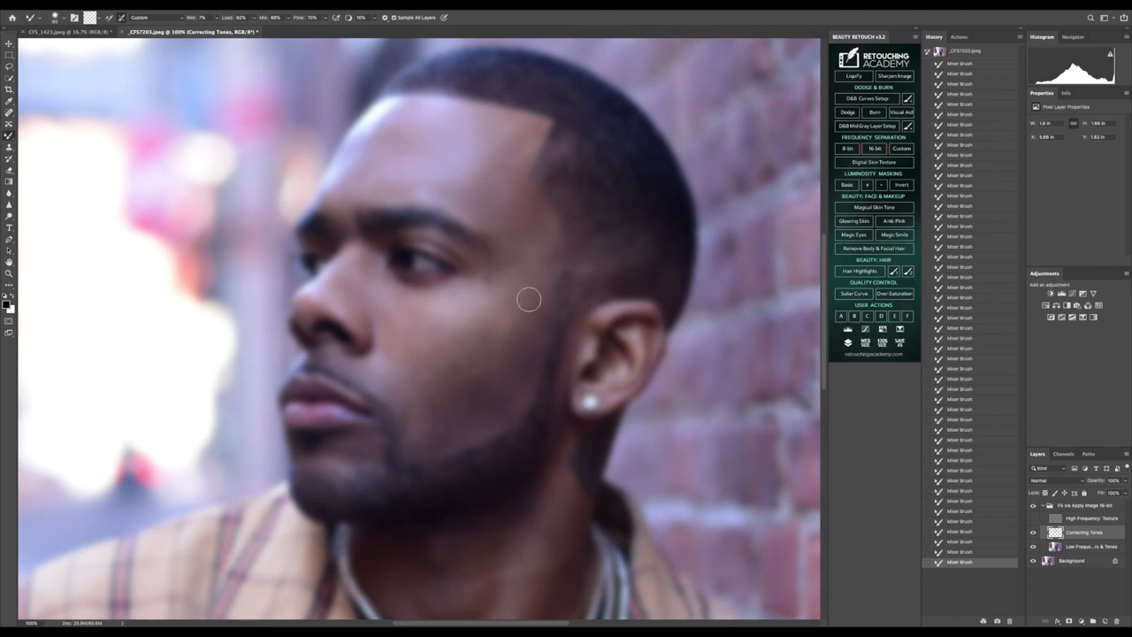
Step: Smooth the tones of the cheek and chin area with a smaller Mixer Brush on Correcting Tones
{"action": "key", "text": "["}
{"action": "mouse_move", "coordinate": [491, 327]}
{"action": "left_mouse_down"}
{"action": "mouse_move", "coordinate": [529, 316]}
{"action": "mouse_move", "coordinate": [503, 335]}
{"action": "mouse_move", "coordinate": [545, 302]}
{"action": "mouse_move", "coordinate": [479, 357]}
{"action": "mouse_move", "coordinate": [440, 359]}
{"action": "mouse_move", "coordinate": [520, 317]}
{"action": "mouse_move", "coordinate": [512, 399]}
{"action": "mouse_move", "coordinate": [521, 351]}
{"action": "mouse_move", "coordinate": [485, 412]}
{"action": "mouse_move", "coordinate": [425, 441]}
{"action": "mouse_move", "coordinate": [468, 415]}
{"action": "mouse_move", "coordinate": [499, 371]}
{"action": "mouse_move", "coordinate": [414, 415]}
{"action": "mouse_move", "coordinate": [486, 378]}
{"action": "mouse_move", "coordinate": [508, 346]}
{"action": "mouse_move", "coordinate": [413, 396]}
{"action": "mouse_move", "coordinate": [491, 347]}
{"action": "mouse_move", "coordinate": [381, 367]}
{"action": "mouse_move", "coordinate": [407, 387]}
{"action": "mouse_move", "coordinate": [380, 344]}
{"action": "left_mouse_up"}
{"action": "mouse_move", "coordinate": [339, 468]}
{"action": "left_mouse_down"}
{"action": "mouse_move", "coordinate": [326, 456]}
{"action": "mouse_move", "coordinate": [362, 449]}
{"action": "left_mouse_up"}
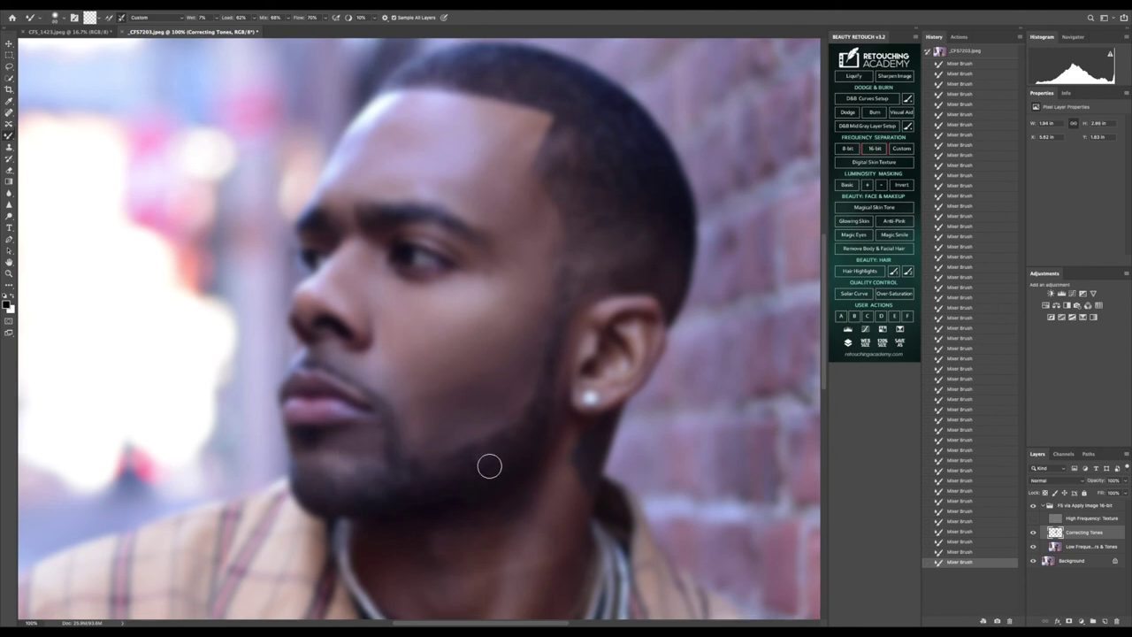
Step: Smooth the neck's skin tones below the beard with the Mixer Brush, enlarging the brush
{"action": "scroll", "coordinate": [491, 463], "scroll_direction": "down", "scroll_amount": 3}
{"action": "mouse_move", "coordinate": [519, 469]}
{"action": "left_mouse_down"}
{"action": "mouse_move", "coordinate": [541, 407]}
{"action": "mouse_move", "coordinate": [426, 437]}
{"action": "mouse_move", "coordinate": [521, 441]}
{"action": "mouse_move", "coordinate": [524, 462]}
{"action": "mouse_move", "coordinate": [494, 498]}
{"action": "mouse_move", "coordinate": [567, 384]}
{"action": "mouse_move", "coordinate": [516, 382]}
{"action": "mouse_move", "coordinate": [560, 360]}
{"action": "mouse_move", "coordinate": [559, 337]}
{"action": "mouse_move", "coordinate": [574, 425]}
{"action": "mouse_move", "coordinate": [548, 465]}
{"action": "mouse_move", "coordinate": [503, 440]}
{"action": "mouse_move", "coordinate": [392, 461]}
{"action": "left_mouse_up"}
{"action": "key", "text": "]"}
{"action": "key", "text": "]"}
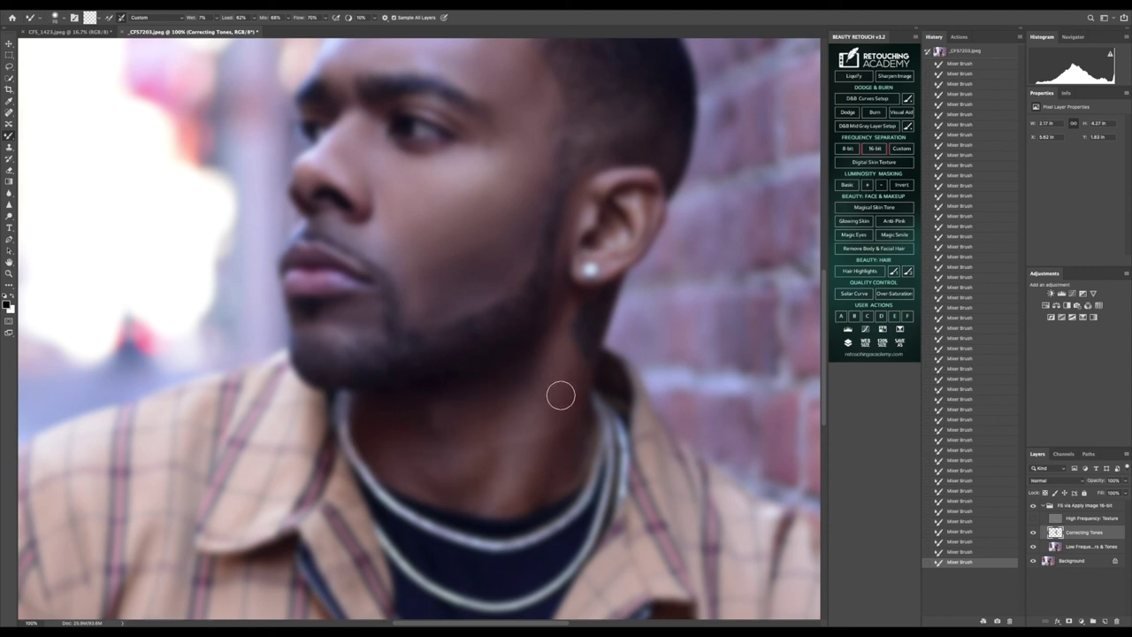
Step: Fit the whole photo in view and show the High Frequency: Texture layer again
{"action": "left_click", "coordinate": [9, 274]}
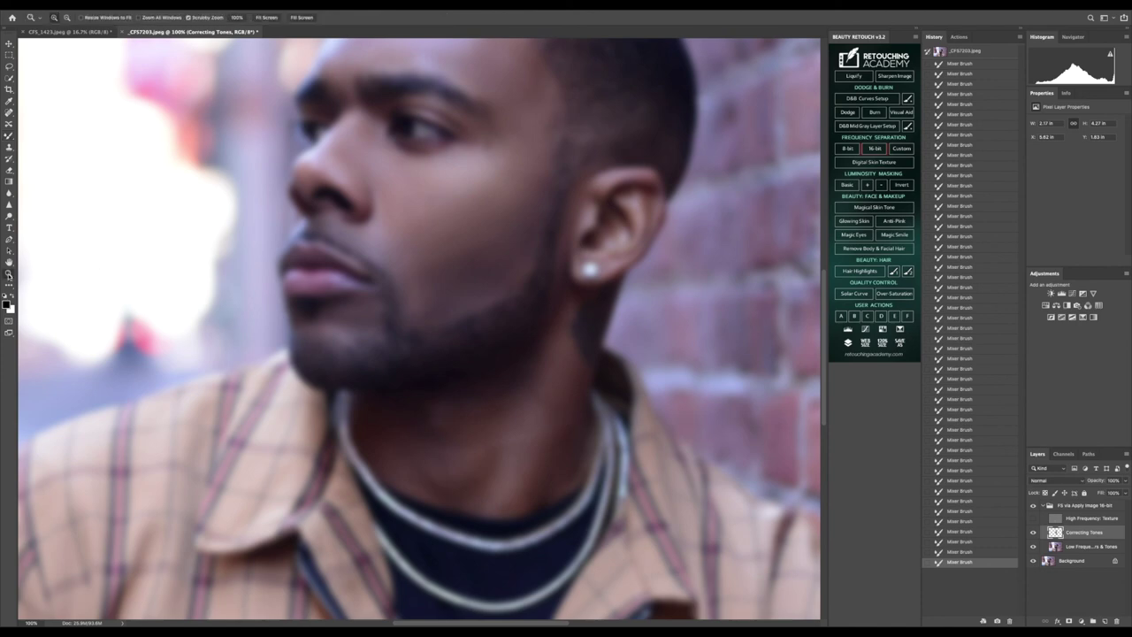
{"action": "left_click", "coordinate": [266, 17]}
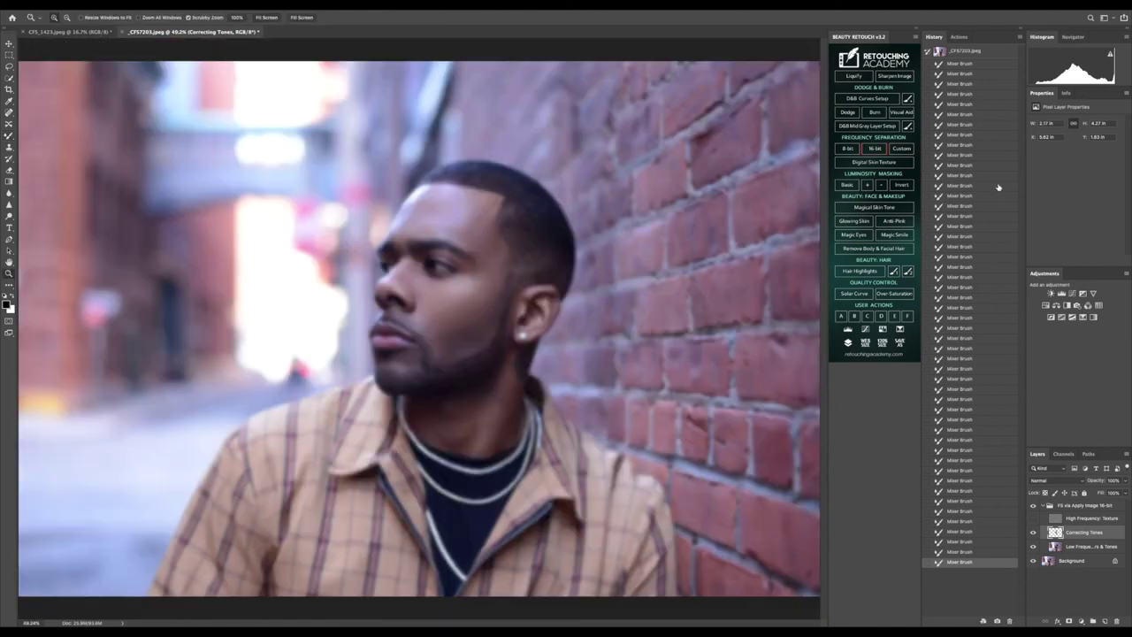
{"action": "left_click", "coordinate": [1033, 519]}
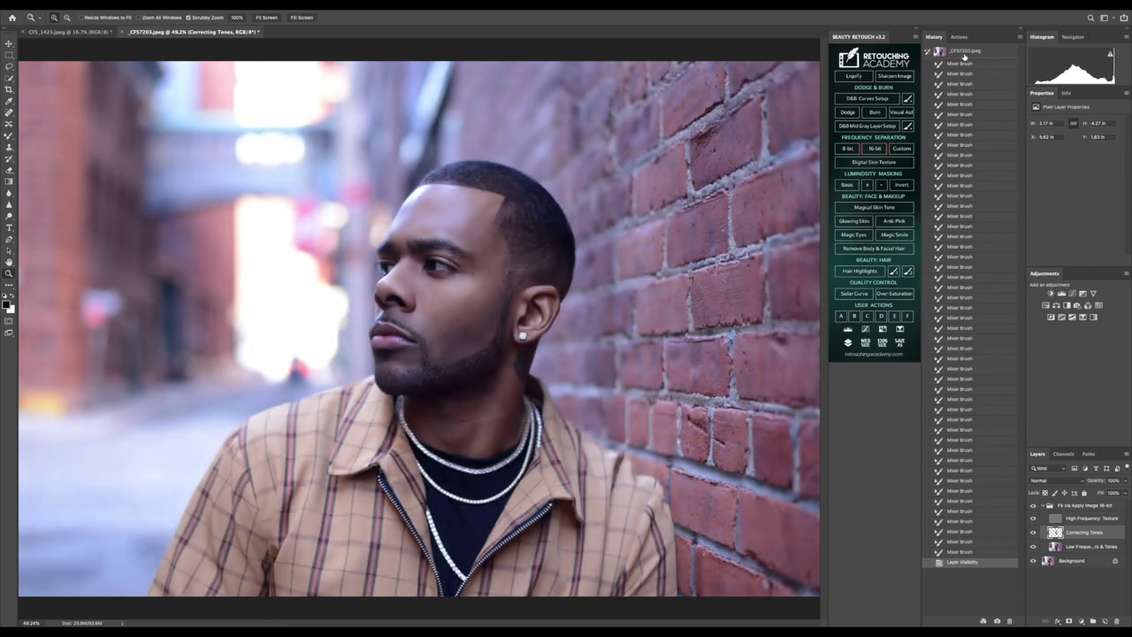
Step: Compare the retouch with earlier history states and the original snapshot, on the whole photo and on the face at 200%
{"action": "left_click", "coordinate": [964, 64]}
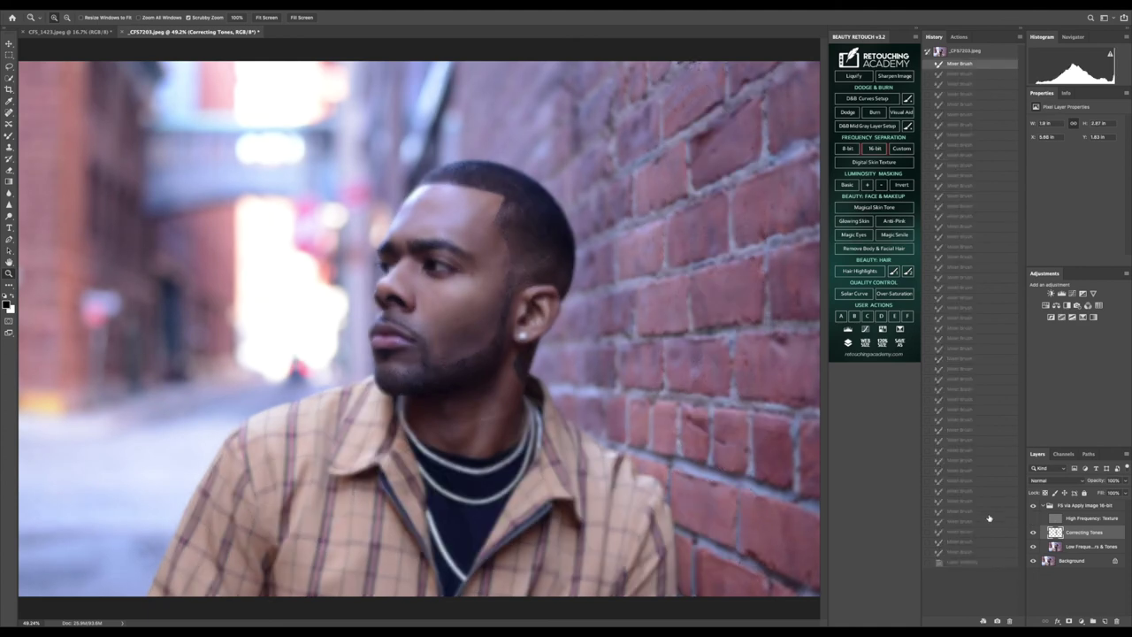
{"action": "left_click", "coordinate": [965, 563]}
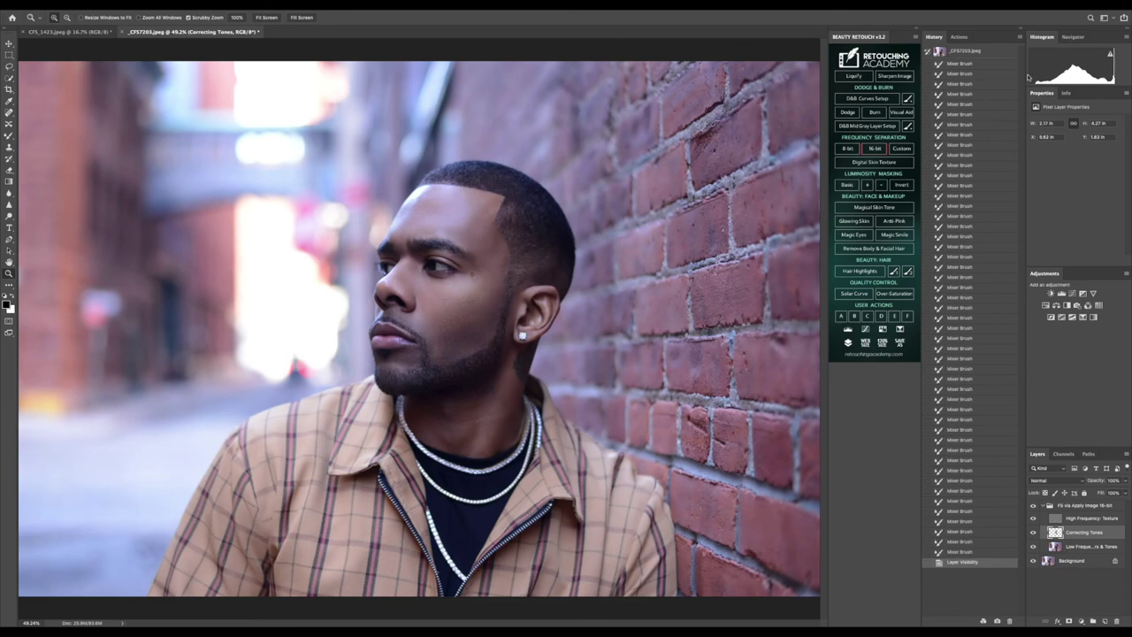
{"action": "left_click", "coordinate": [965, 51]}
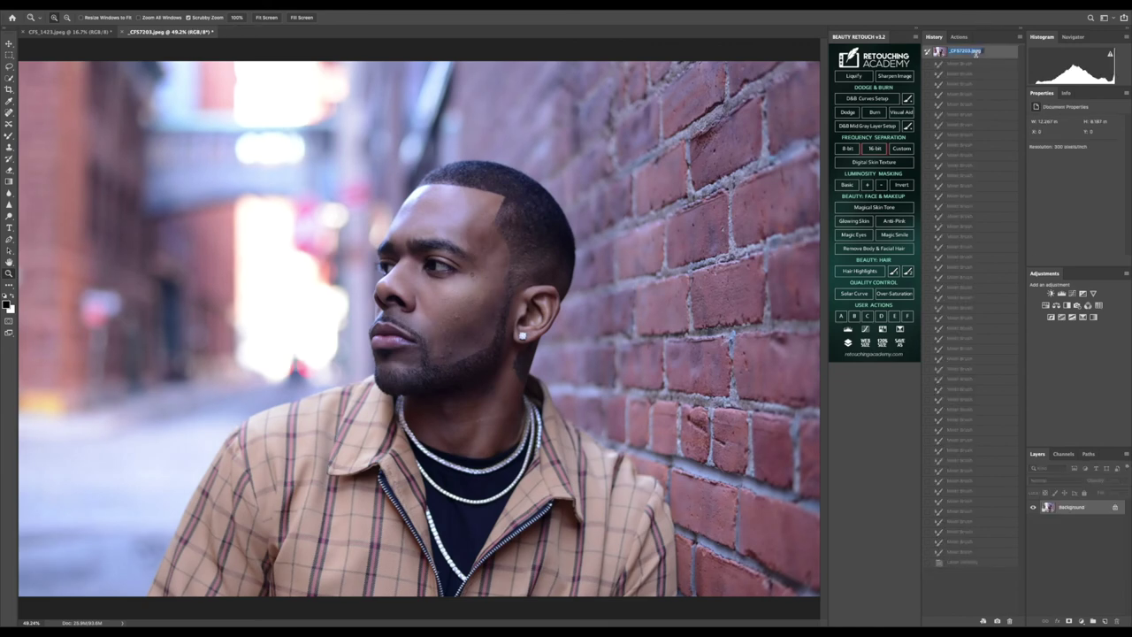
{"action": "left_click", "coordinate": [961, 563]}
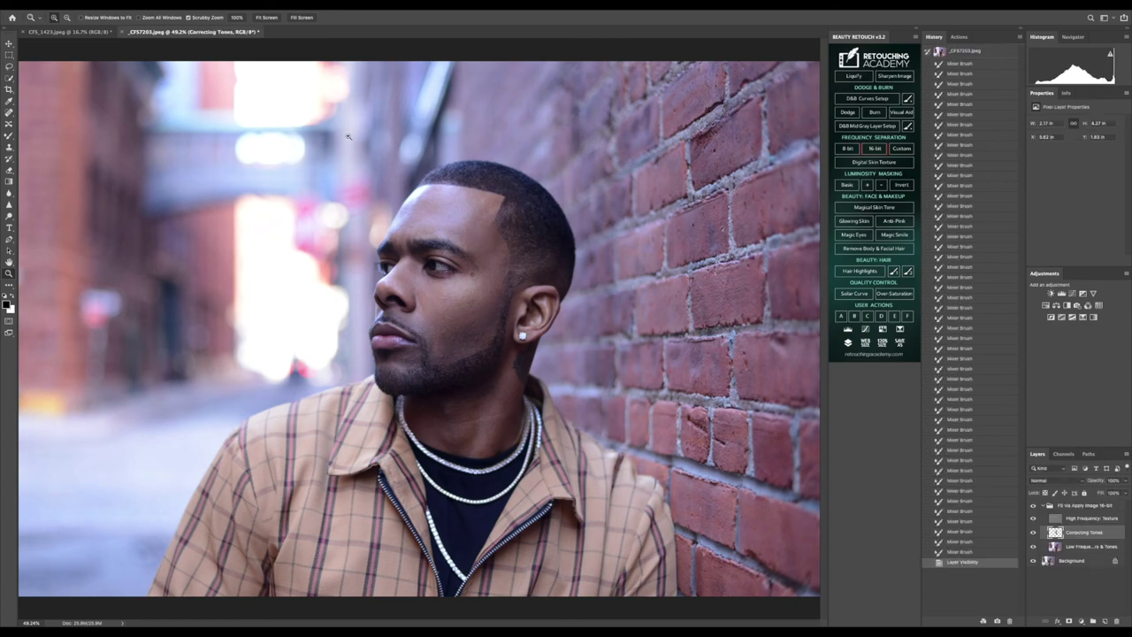
{"action": "left_click", "coordinate": [444, 295]}
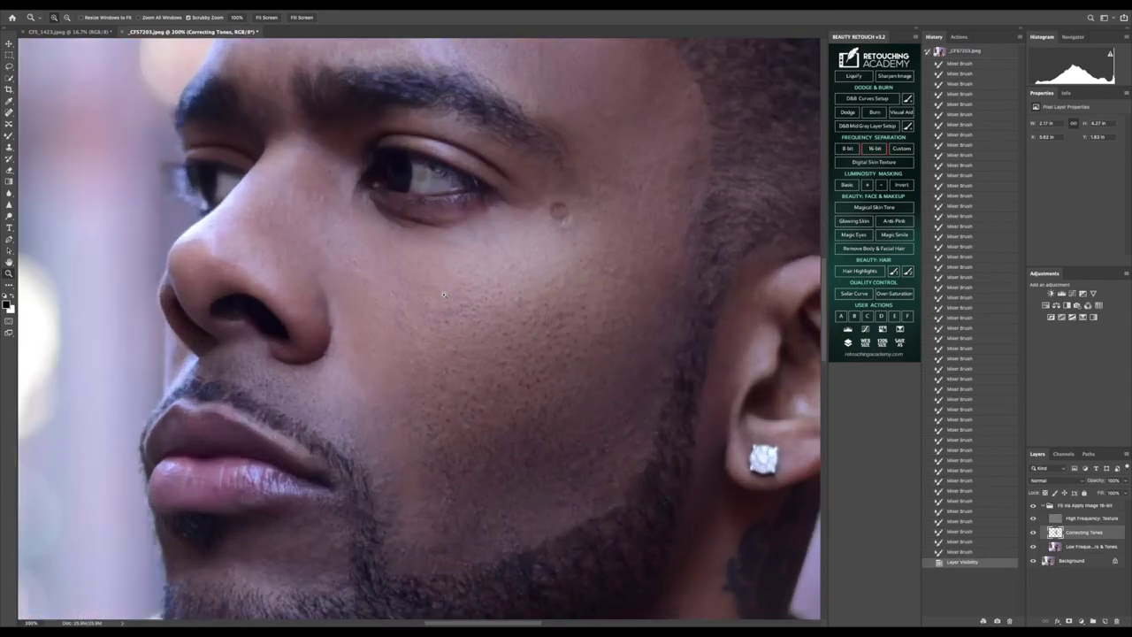
{"action": "left_click", "coordinate": [971, 53]}
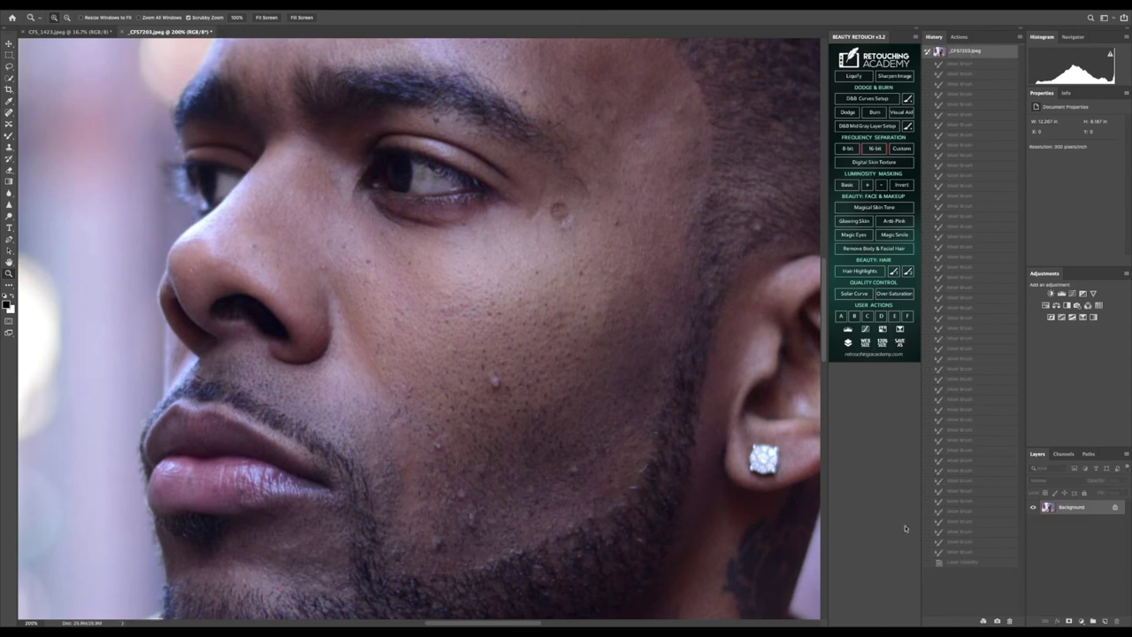
{"action": "left_click", "coordinate": [961, 563]}
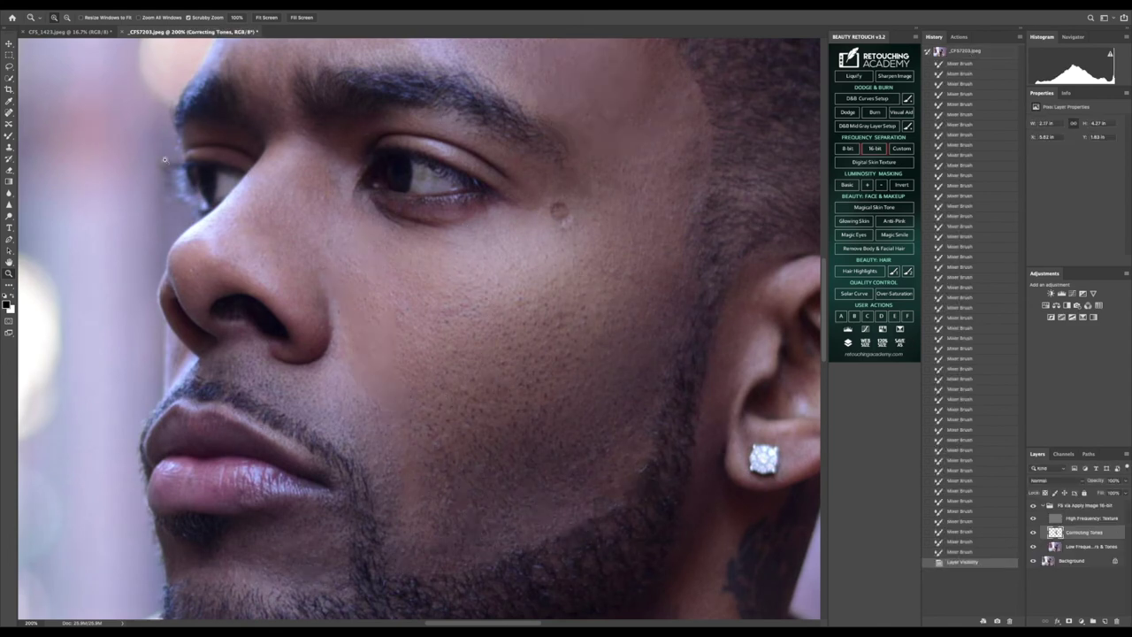
Step: Flatten the frequency separation layers into a single background
{"action": "left_click", "coordinate": [9, 114]}
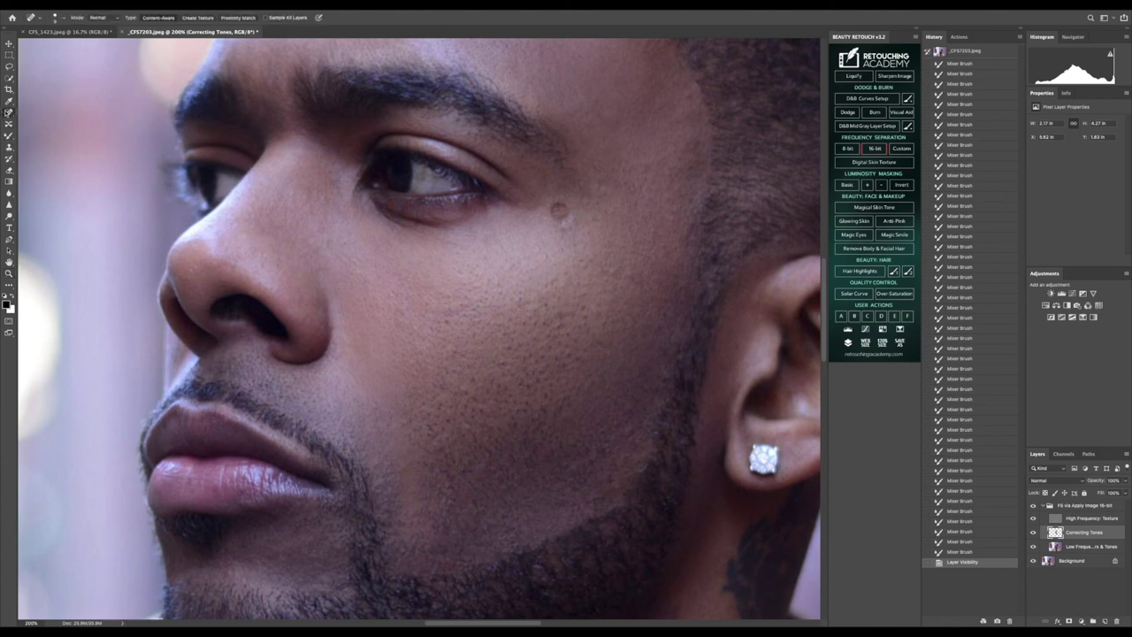
{"action": "right_click", "coordinate": [1078, 565]}
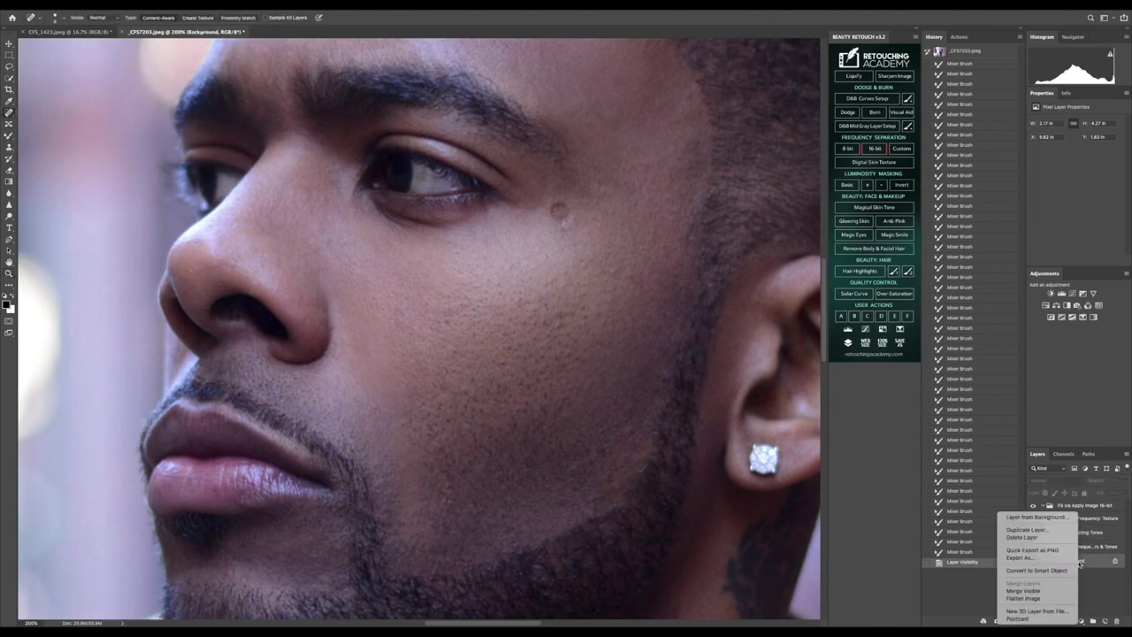
{"action": "left_click", "coordinate": [1023, 598]}
Step: Heal the remaining spots on the nose and upper cheek with the Spot Healing Brush
{"action": "right_click", "coordinate": [10, 112]}
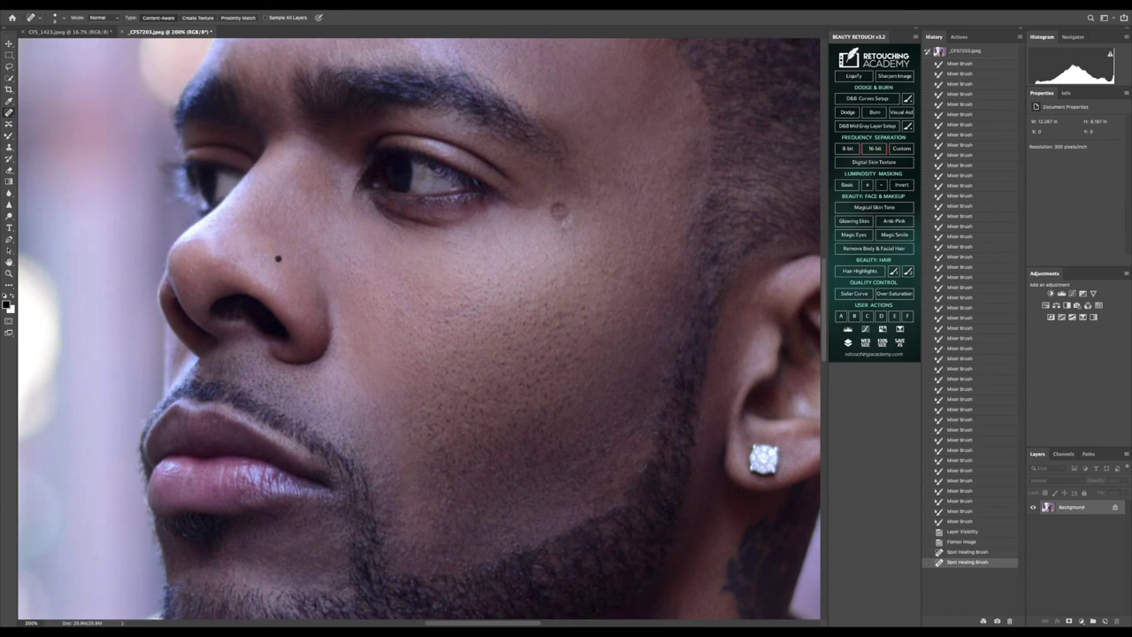
{"action": "left_click", "coordinate": [279, 259]}
{"action": "left_click", "coordinate": [557, 211]}
{"action": "left_click", "coordinate": [401, 312]}
{"action": "left_click", "coordinate": [395, 300]}
Step: Heal the blemishes on the lower cheek beside the mouth with a larger Spot Healing Brush
{"action": "key", "text": "bracketright"}
{"action": "key", "text": "bracketright"}
{"action": "left_click", "coordinate": [430, 442]}
{"action": "left_click", "coordinate": [437, 446]}
{"action": "left_click", "coordinate": [441, 470]}
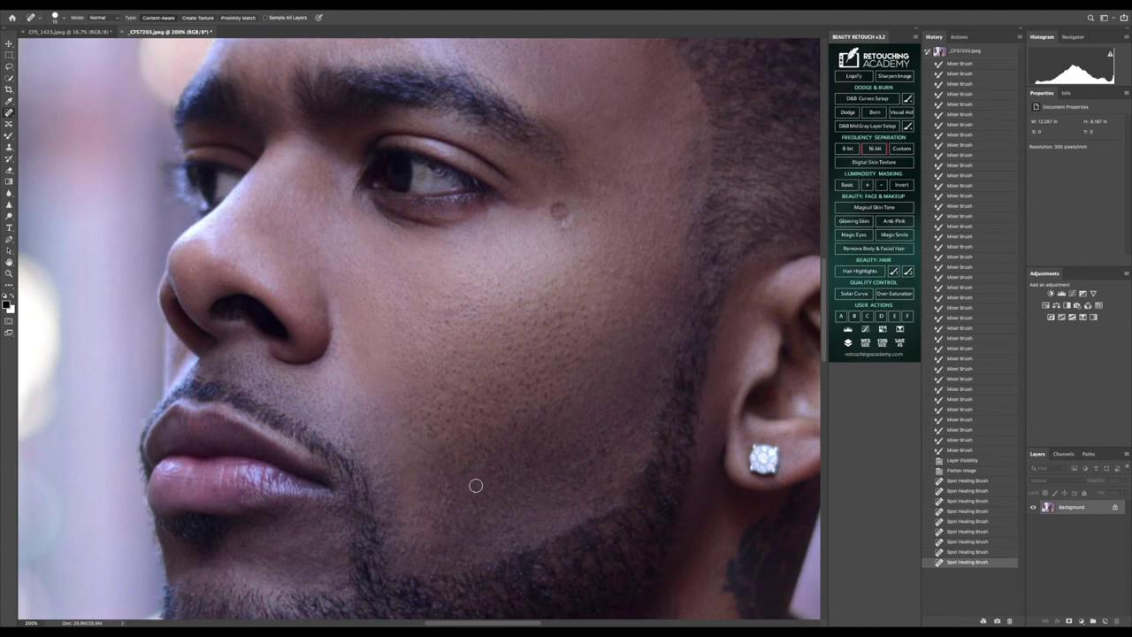
{"action": "left_click", "coordinate": [450, 500]}
{"action": "left_click", "coordinate": [437, 492]}
{"action": "left_click", "coordinate": [377, 463]}
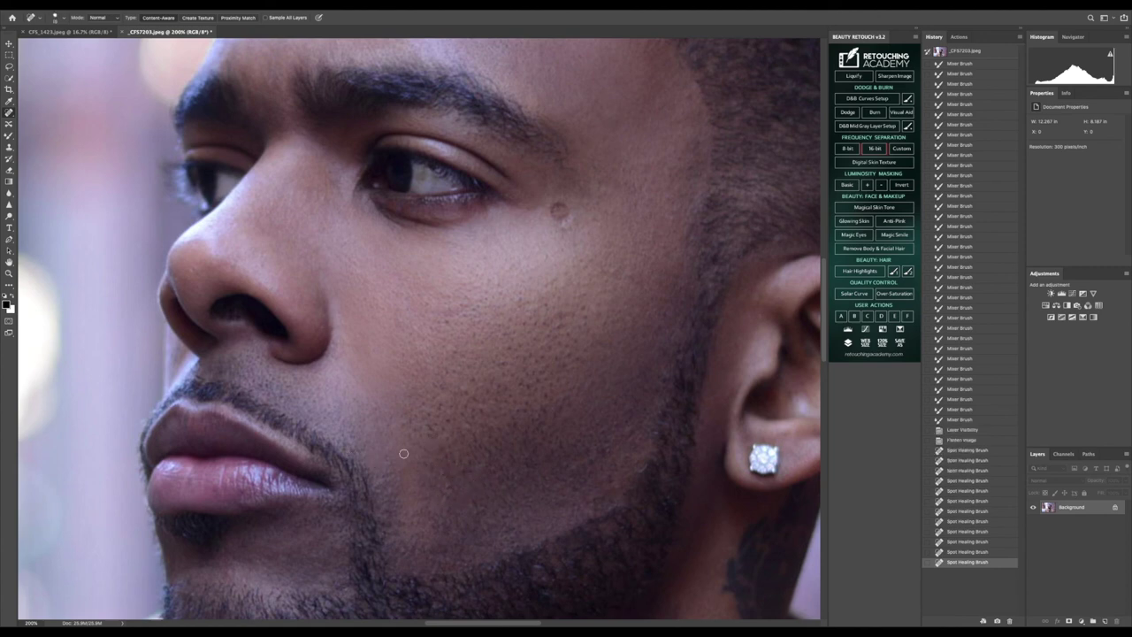
Step: Heal the remaining spots above the beard line, on the chin and beside the sideburn with the Spot Healing Brush
{"action": "left_click", "coordinate": [410, 523]}
{"action": "left_click", "coordinate": [420, 523]}
{"action": "left_click", "coordinate": [407, 531]}
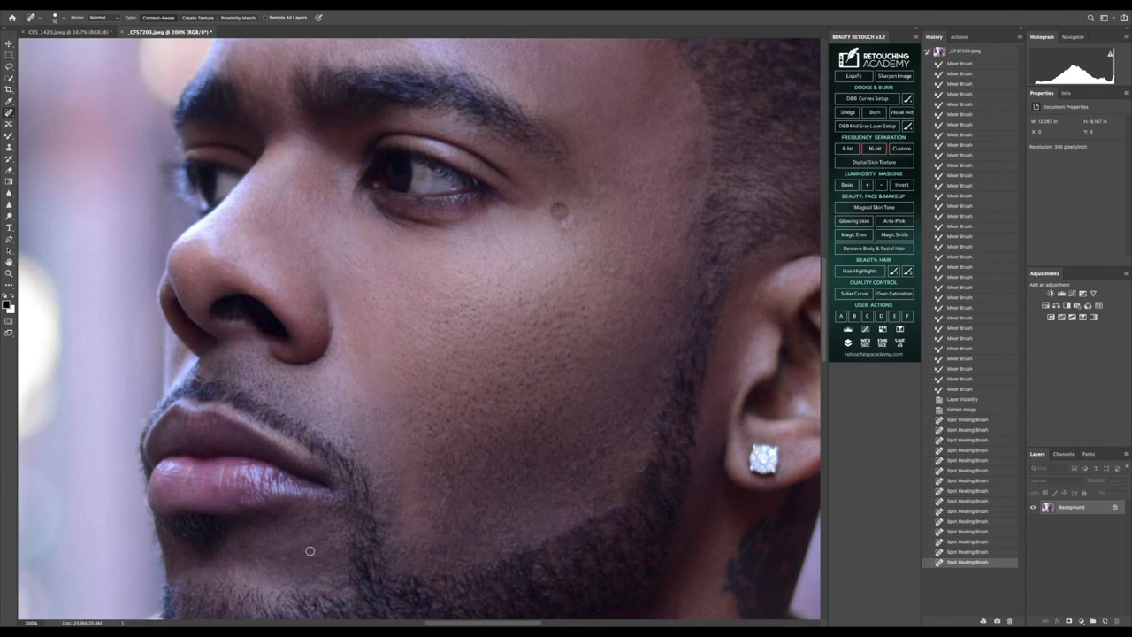
{"action": "left_click", "coordinate": [277, 546]}
{"action": "left_click", "coordinate": [247, 582]}
{"action": "left_click", "coordinate": [231, 572]}
{"action": "left_click", "coordinate": [268, 571]}
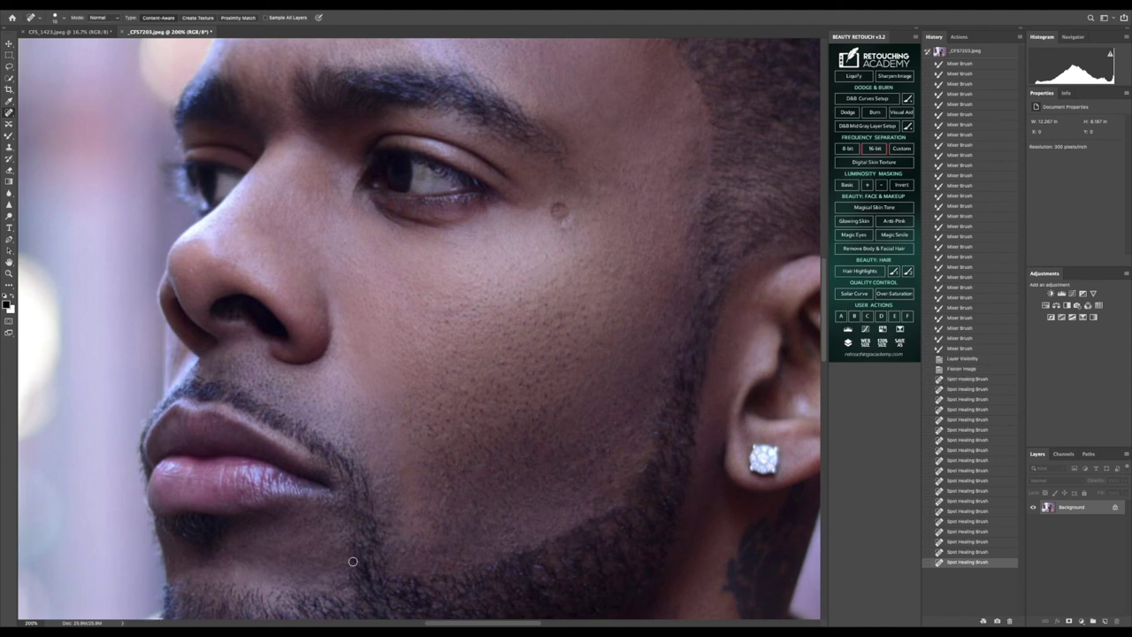
{"action": "left_click", "coordinate": [638, 448]}
{"action": "left_click", "coordinate": [643, 469]}
Step: Heal the spots beside the outer eye corner and the enlarged pores in the middle of the cheek
{"action": "scroll", "coordinate": [620, 344], "scroll_direction": "up", "scroll_amount": 3}
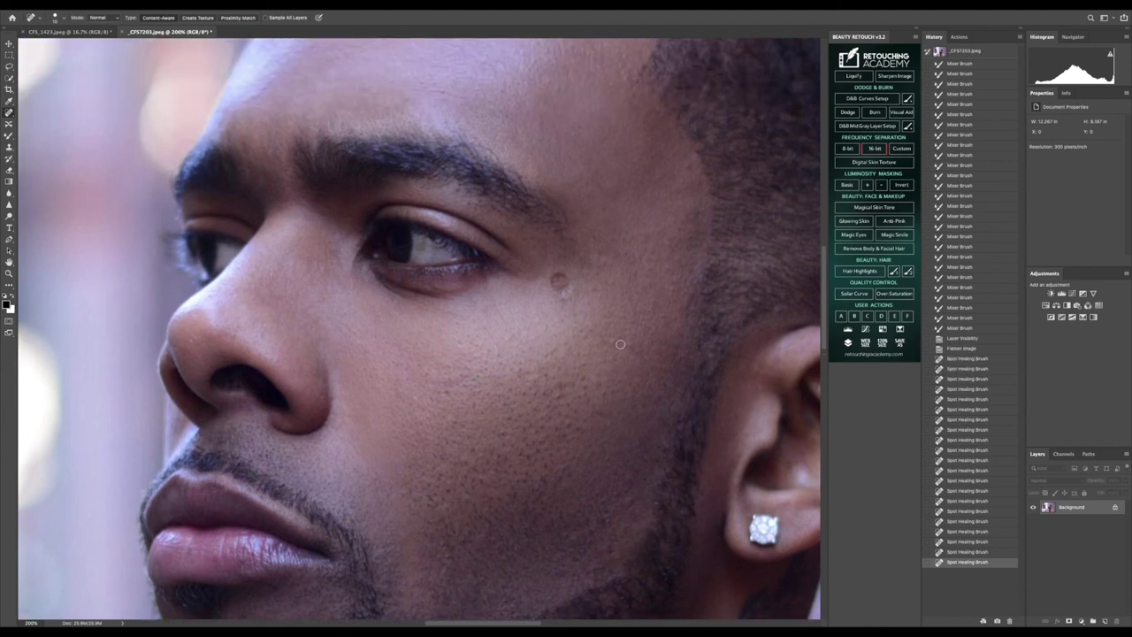
{"action": "left_click", "coordinate": [595, 290]}
{"action": "left_click", "coordinate": [449, 391]}
{"action": "left_click", "coordinate": [466, 388]}
{"action": "left_click", "coordinate": [474, 407]}
{"action": "left_click", "coordinate": [486, 408]}
Step: Heal the spots at the temple hairline and on the forehead with the Spot Healing Brush
{"action": "scroll", "coordinate": [734, 381], "scroll_direction": "up", "scroll_amount": 3}
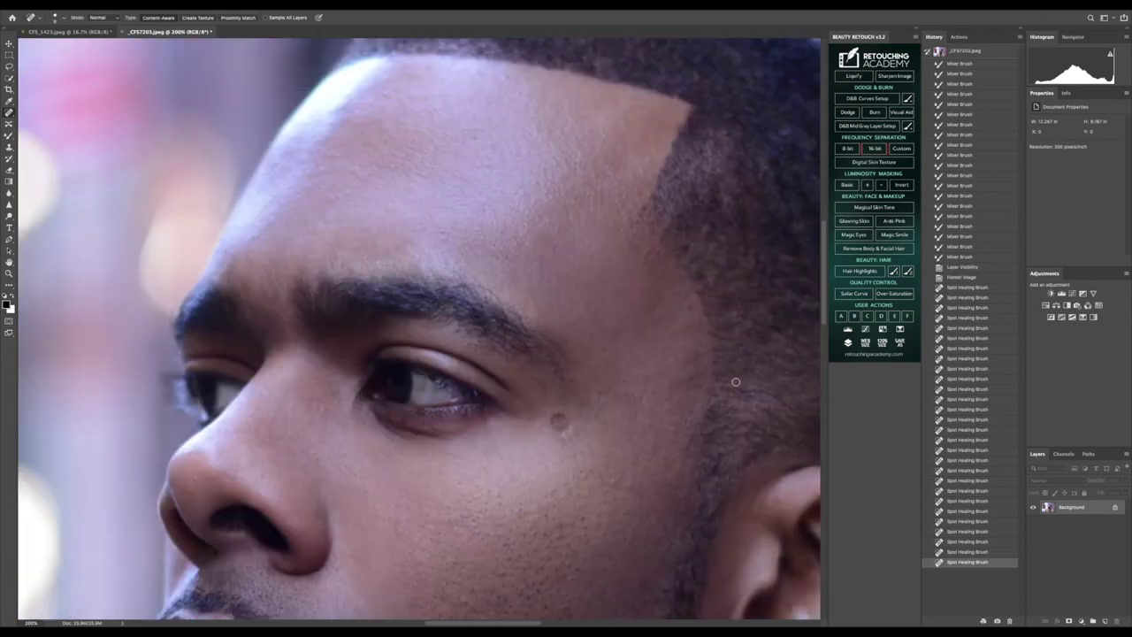
{"action": "left_click", "coordinate": [697, 354]}
{"action": "left_click", "coordinate": [701, 362]}
{"action": "scroll", "coordinate": [443, 233], "scroll_direction": "up", "scroll_amount": 1}
{"action": "left_click", "coordinate": [356, 200]}
{"action": "left_click", "coordinate": [346, 218]}
Step: Heal the small marks at the inner eye corner, on the nose and along the temple hairline, using a smaller brush for fine spots
{"action": "scroll", "coordinate": [313, 316], "scroll_direction": "down", "scroll_amount": 5}
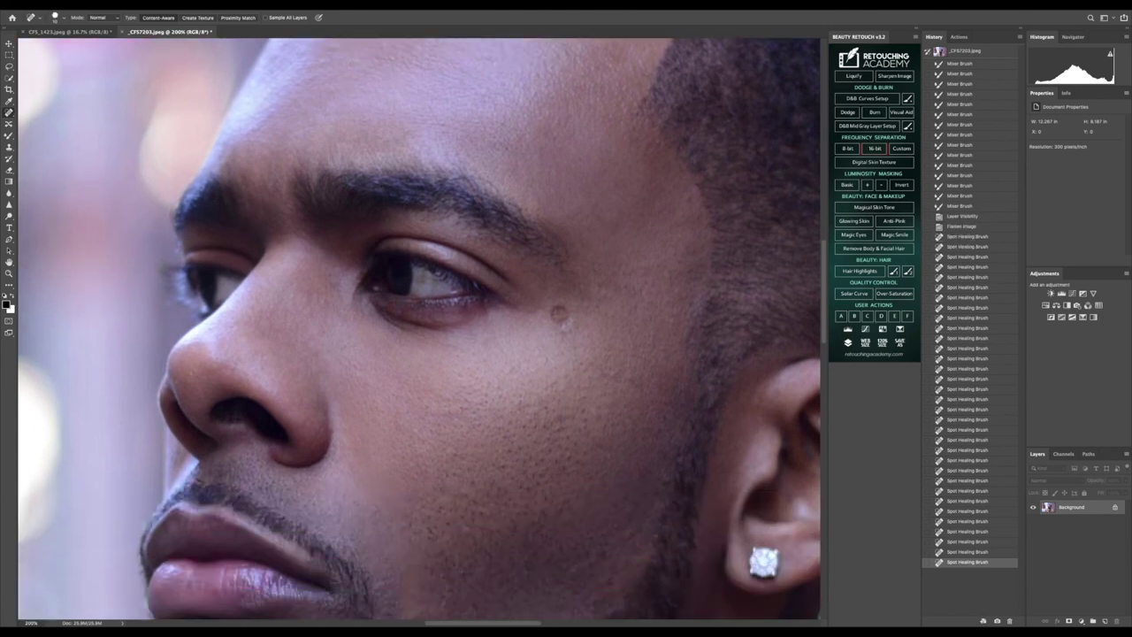
{"action": "left_click", "coordinate": [367, 305]}
{"action": "key", "text": "bracketleft"}
{"action": "key", "text": "bracketleft"}
{"action": "left_click", "coordinate": [331, 276]}
{"action": "left_click", "coordinate": [344, 270]}
{"action": "left_click", "coordinate": [190, 374]}
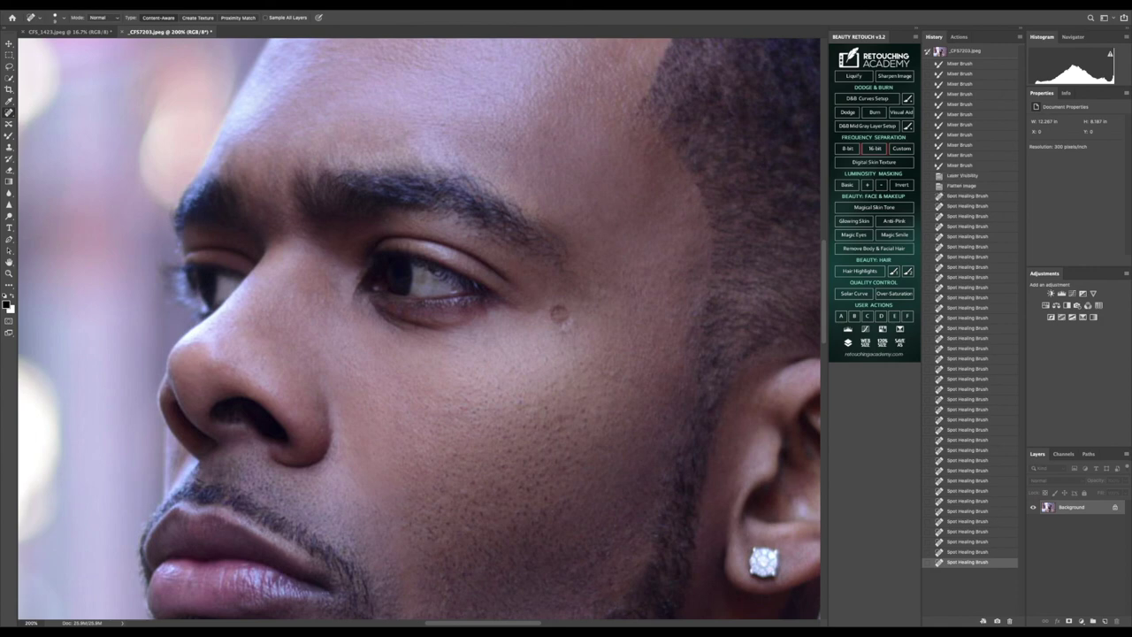
{"action": "left_click", "coordinate": [233, 364]}
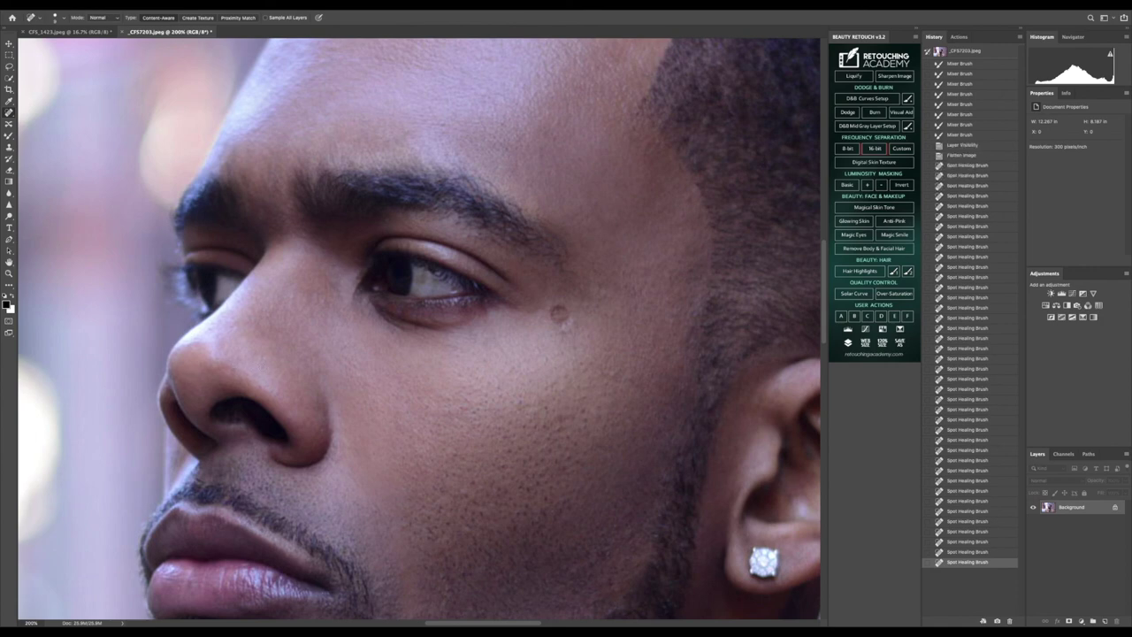
{"action": "left_click", "coordinate": [695, 197]}
{"action": "left_click", "coordinate": [697, 214]}
Step: Even out the skin at the temple beside the hairline with the Clone Stamp, sampling from the nearby forehead
{"action": "key", "text": "s"}
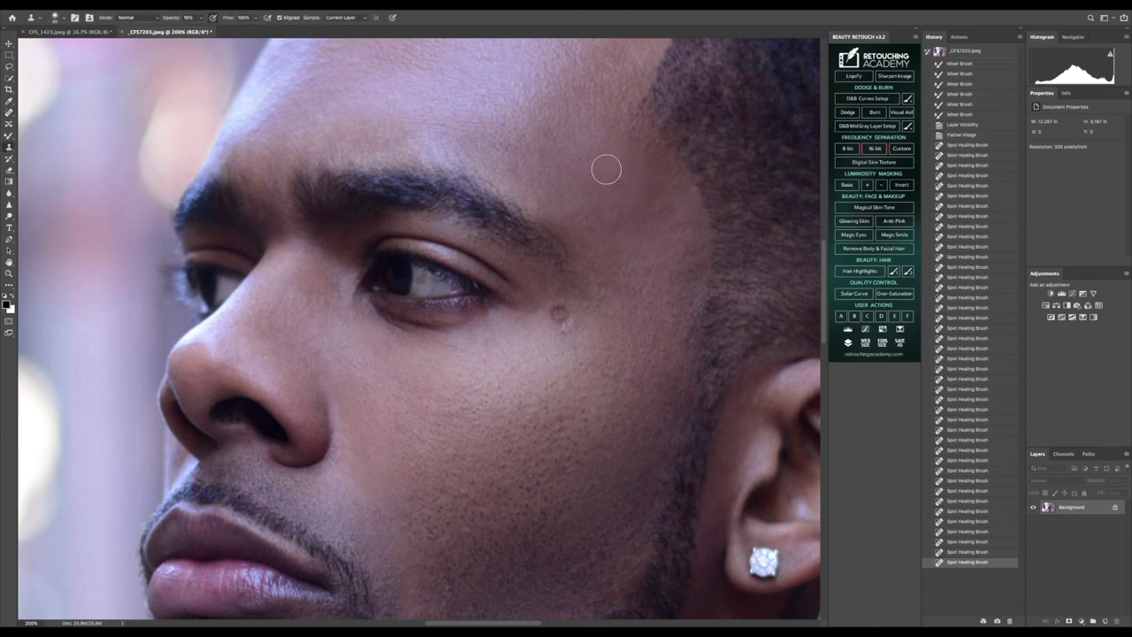
{"action": "left_click", "coordinate": [654, 169]}
{"action": "left_click", "coordinate": [634, 143]}
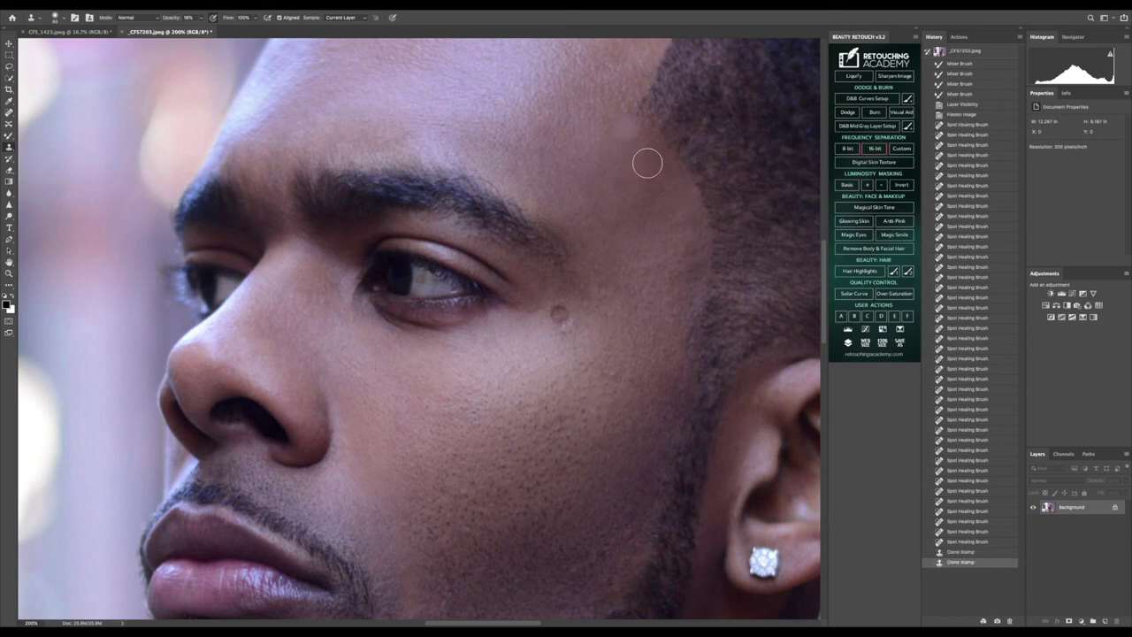
{"action": "left_click", "coordinate": [606, 169], "text": "alt"}
{"action": "left_click", "coordinate": [727, 232]}
Step: Clone clean skin over the uneven patches on the lower cheek along the upper beard line
{"action": "scroll", "coordinate": [691, 216], "scroll_direction": "down", "scroll_amount": 3}
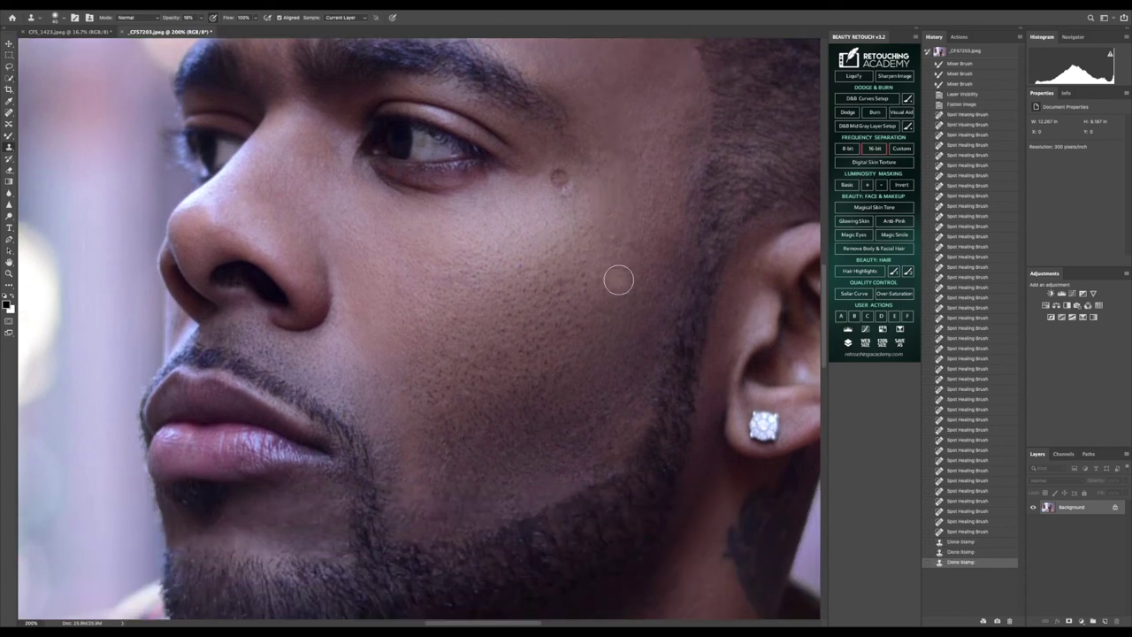
{"action": "left_click", "coordinate": [423, 463]}
{"action": "left_click", "coordinate": [392, 471]}
{"action": "left_click", "coordinate": [414, 469]}
{"action": "left_click", "coordinate": [434, 471], "text": "alt"}
{"action": "left_click", "coordinate": [453, 497]}
{"action": "left_click", "coordinate": [474, 486]}
{"action": "left_click", "coordinate": [425, 492], "text": "alt"}
{"action": "left_click_drag", "start_coordinate": [449, 515], "coordinate": [440, 524]}
{"action": "left_click", "coordinate": [440, 524]}
{"action": "left_click", "coordinate": [386, 531]}
Step: Compare the retouched portrait with the original snapshot on the whole photo
{"action": "left_click", "coordinate": [9, 272]}
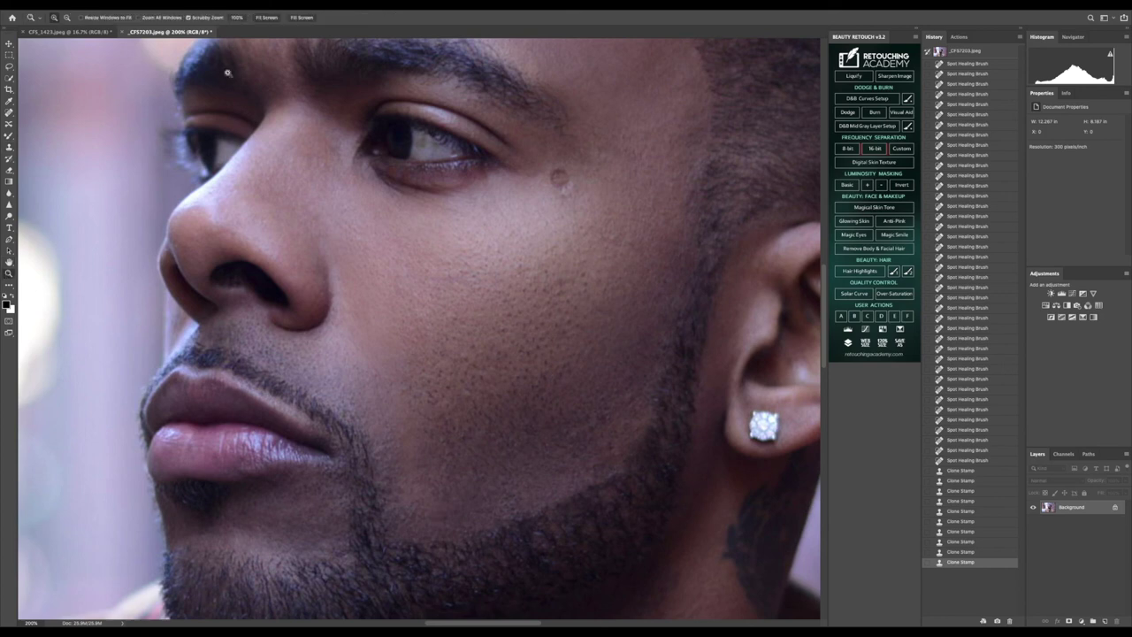
{"action": "left_click", "coordinate": [266, 18]}
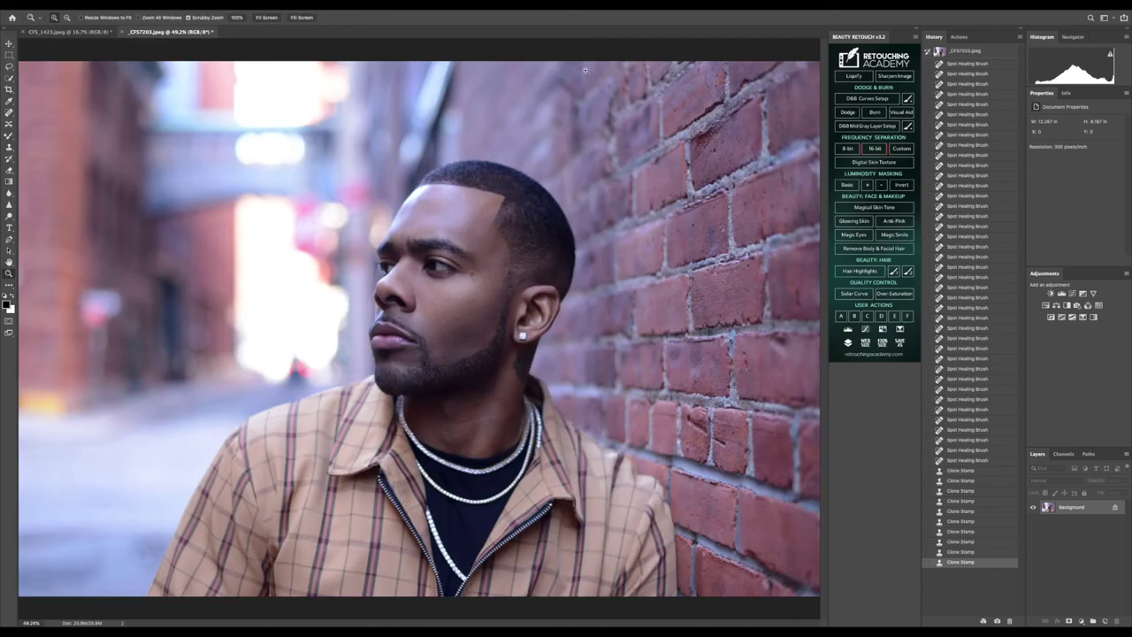
{"action": "left_click", "coordinate": [974, 52]}
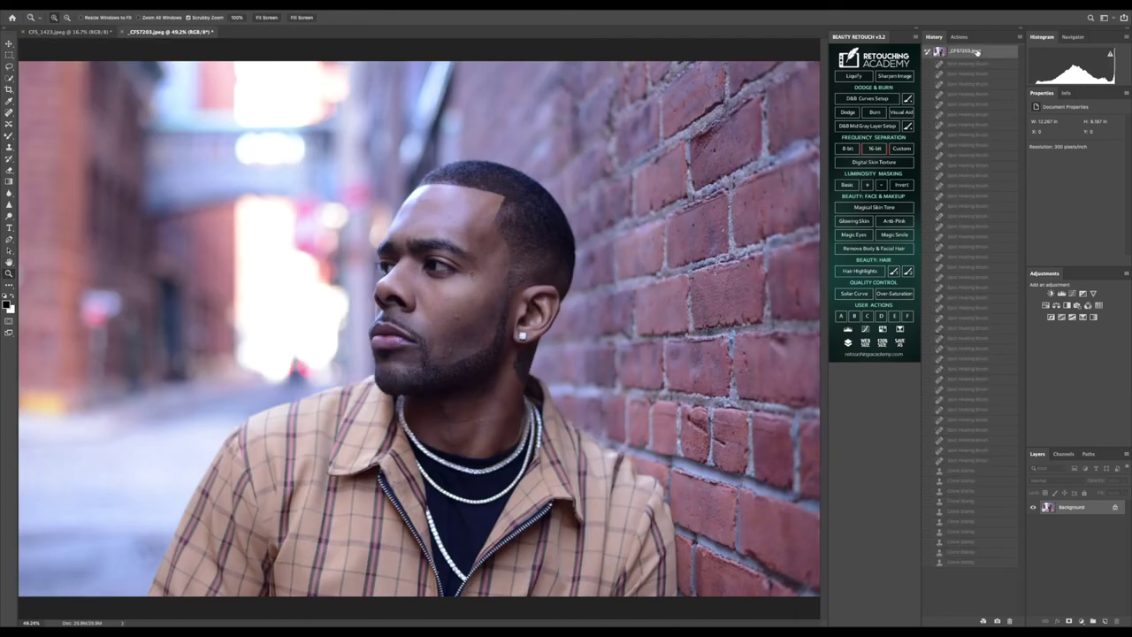
{"action": "left_click", "coordinate": [982, 558]}
Step: Heal the creases and marks across the front of the neck at 200% with a larger Spot Healing Brush
{"action": "left_click", "coordinate": [481, 437]}
{"action": "left_click", "coordinate": [480, 436]}
{"action": "left_click", "coordinate": [481, 437]}
{"action": "left_click", "coordinate": [480, 437]}
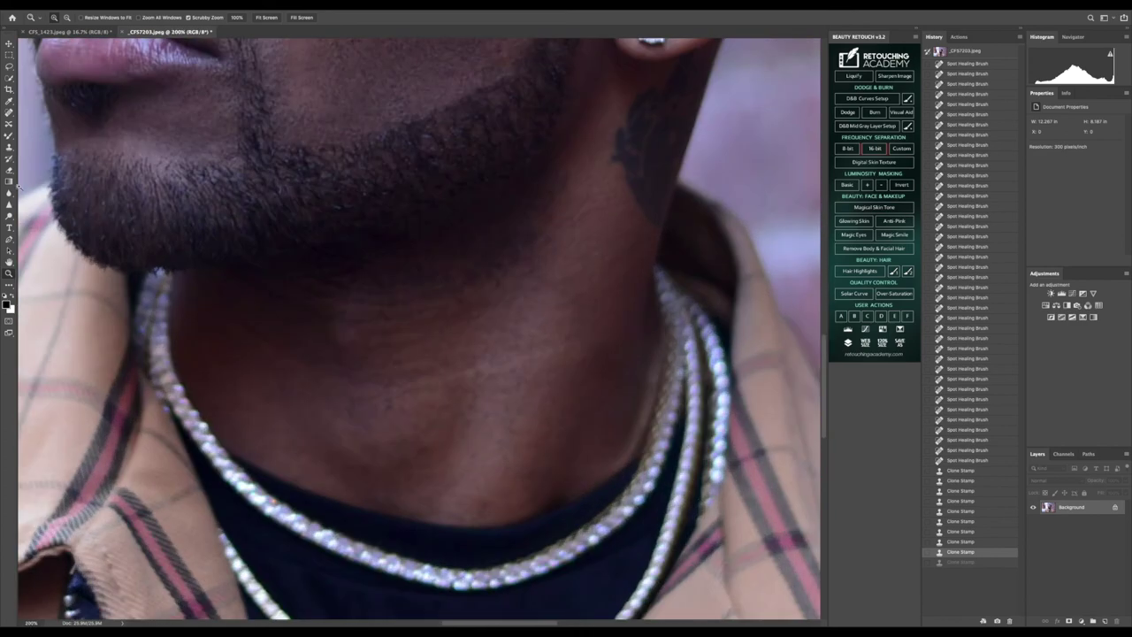
{"action": "left_click", "coordinate": [10, 111]}
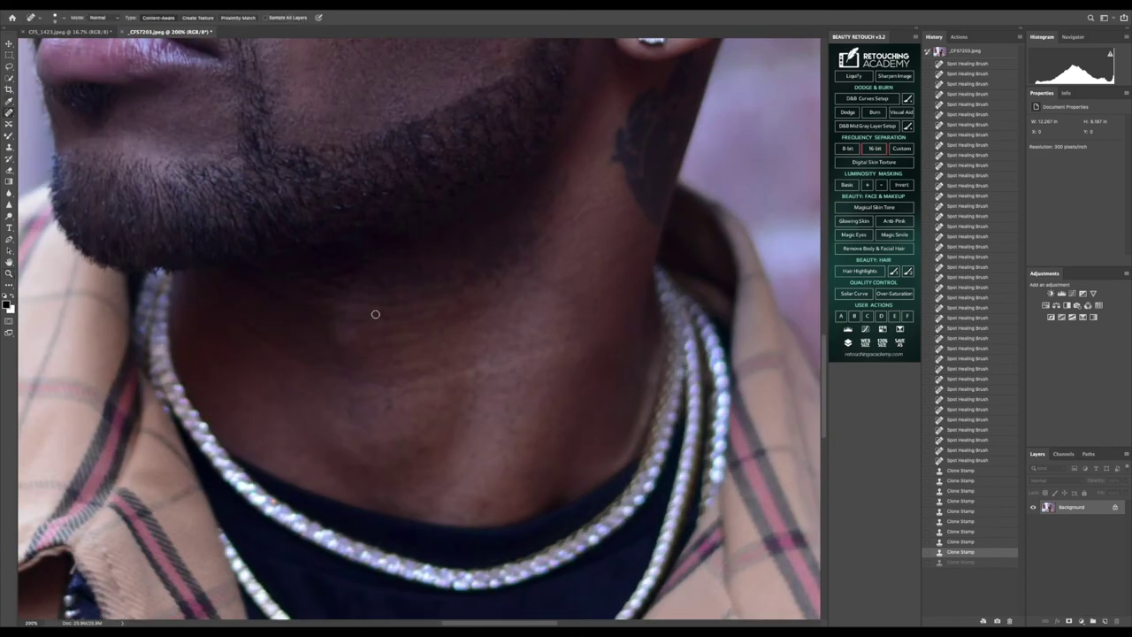
{"action": "key", "text": "bracketright"}
{"action": "key", "text": "bracketright"}
{"action": "left_click_drag", "start_coordinate": [391, 389], "coordinate": [500, 376]}
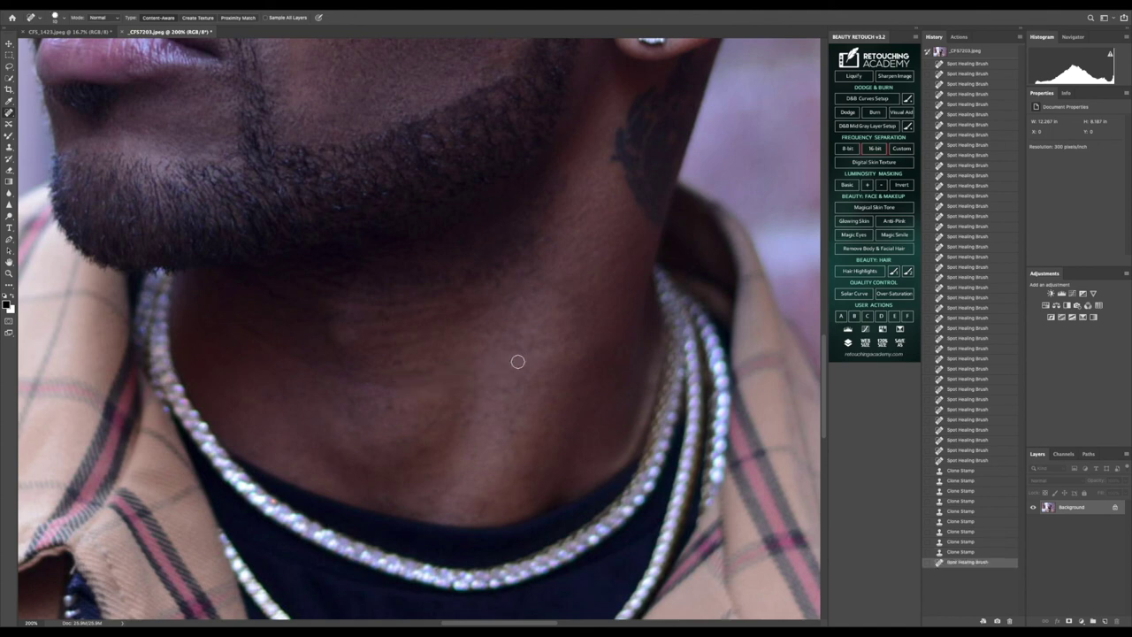
{"action": "left_click", "coordinate": [462, 374]}
{"action": "left_click", "coordinate": [392, 403]}
{"action": "left_click", "coordinate": [391, 383]}
{"action": "left_click_drag", "start_coordinate": [394, 362], "coordinate": [417, 362]}
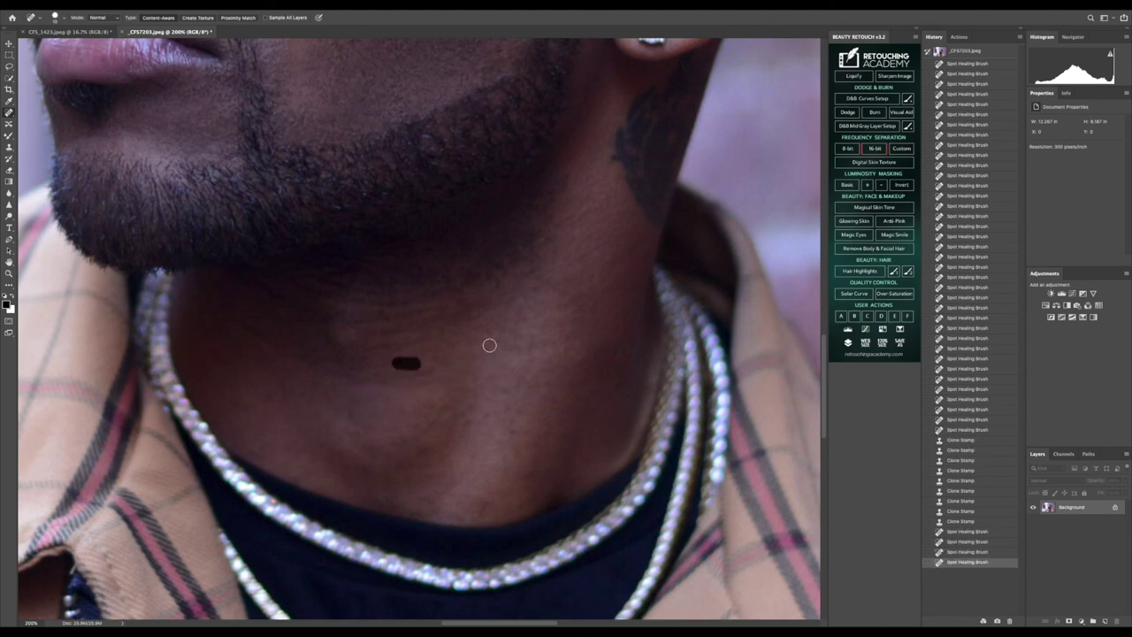
Step: Patch the skin creases in the middle of the neck and below the jaw with the Patch tool
{"action": "right_click", "coordinate": [8, 109]}
{"action": "left_click", "coordinate": [40, 128]}
{"action": "mouse_move", "coordinate": [500, 332]}
{"action": "left_mouse_down"}
{"action": "mouse_move", "coordinate": [501, 346]}
{"action": "mouse_move", "coordinate": [483, 343]}
{"action": "mouse_move", "coordinate": [492, 354]}
{"action": "mouse_move", "coordinate": [508, 341]}
{"action": "left_mouse_up"}
{"action": "left_click", "coordinate": [489, 352]}
{"action": "left_click", "coordinate": [512, 281]}
{"action": "left_click_drag", "start_coordinate": [489, 275], "coordinate": [515, 294]}
{"action": "left_click", "coordinate": [557, 290]}
{"action": "mouse_move", "coordinate": [282, 398]}
{"action": "left_mouse_down"}
{"action": "mouse_move", "coordinate": [284, 408]}
{"action": "mouse_move", "coordinate": [282, 398]}
{"action": "left_mouse_up"}
{"action": "left_click_drag", "start_coordinate": [273, 399], "coordinate": [242, 371]}
Step: Patch the remaining neck marks above the necklace and below the jaw, and check the result against the earlier Spot Healing state
{"action": "left_click", "coordinate": [422, 525]}
{"action": "mouse_move", "coordinate": [403, 502]}
{"action": "left_mouse_down"}
{"action": "mouse_move", "coordinate": [383, 495]}
{"action": "mouse_move", "coordinate": [402, 504]}
{"action": "left_mouse_up"}
{"action": "left_click_drag", "start_coordinate": [399, 502], "coordinate": [424, 498]}
{"action": "left_click", "coordinate": [425, 498]}
{"action": "left_click_drag", "start_coordinate": [437, 449], "coordinate": [433, 447]}
{"action": "left_click_drag", "start_coordinate": [430, 451], "coordinate": [443, 479]}
{"action": "key", "text": "ctrl+d"}
{"action": "mouse_move", "coordinate": [545, 292]}
{"action": "left_mouse_down"}
{"action": "mouse_move", "coordinate": [540, 304]}
{"action": "mouse_move", "coordinate": [541, 292]}
{"action": "mouse_move", "coordinate": [559, 299]}
{"action": "left_mouse_up"}
{"action": "left_click", "coordinate": [562, 301]}
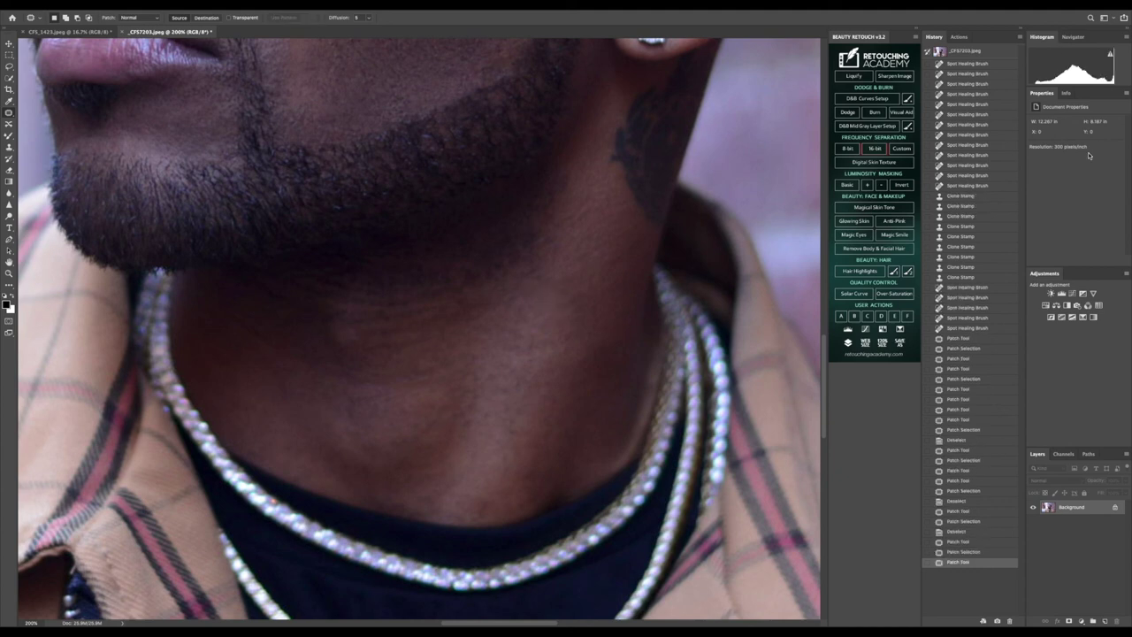
{"action": "left_click", "coordinate": [966, 318]}
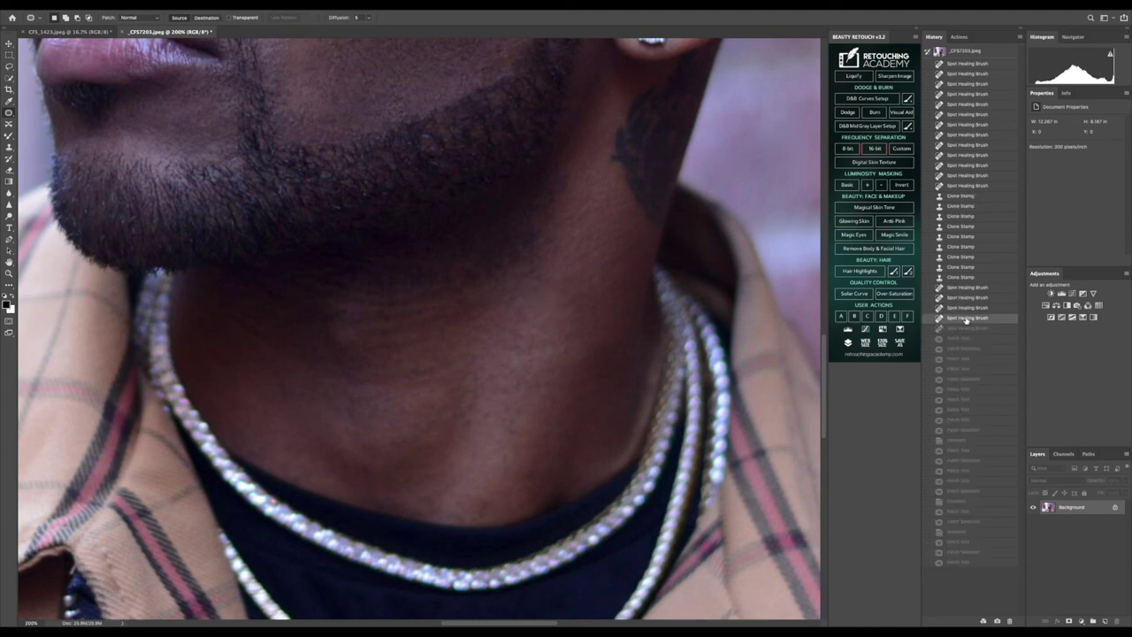
{"action": "left_click", "coordinate": [969, 563]}
Step: Patch the uneven areas on the lower cheek along the beard line with the Patch tool and clear the selection
{"action": "scroll", "coordinate": [566, 212], "scroll_direction": "up", "scroll_amount": 4}
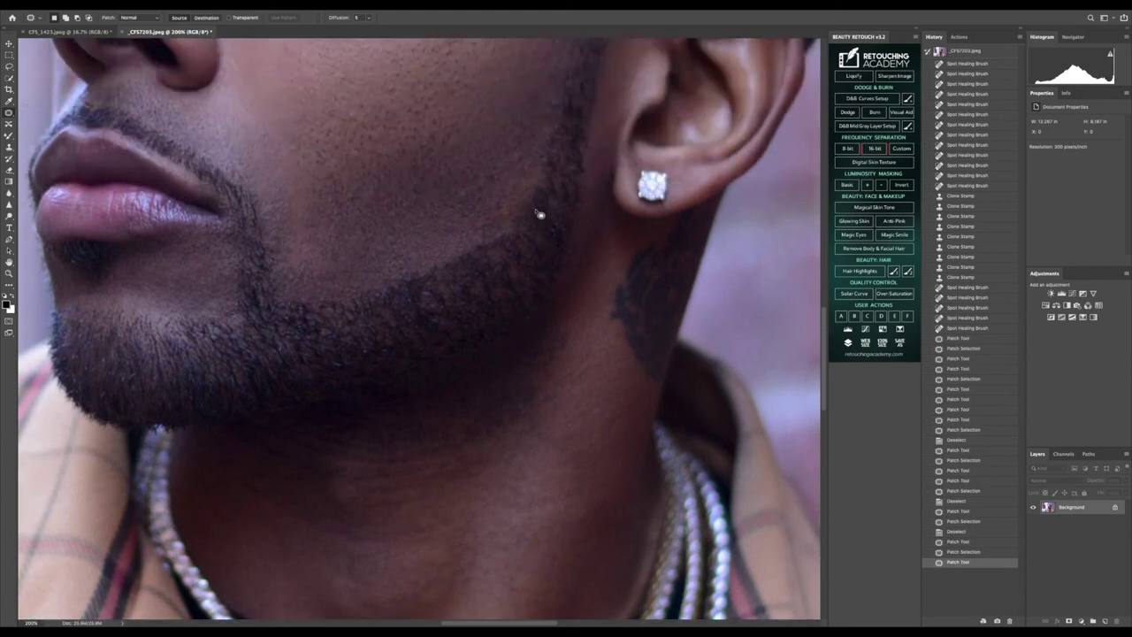
{"action": "scroll", "coordinate": [540, 214], "scroll_direction": "up", "scroll_amount": 3}
{"action": "mouse_move", "coordinate": [336, 382]}
{"action": "left_mouse_down"}
{"action": "mouse_move", "coordinate": [326, 389]}
{"action": "mouse_move", "coordinate": [335, 379]}
{"action": "left_mouse_up"}
{"action": "left_click_drag", "start_coordinate": [335, 380], "coordinate": [333, 365]}
{"action": "left_click", "coordinate": [415, 360]}
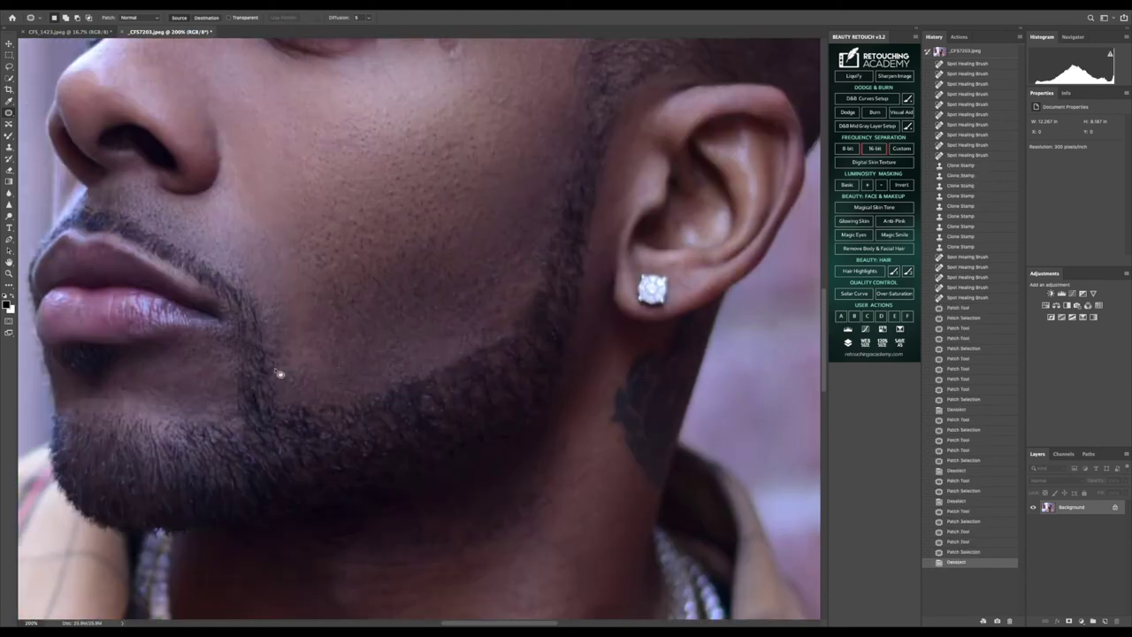
{"action": "mouse_move", "coordinate": [502, 306]}
{"action": "left_mouse_down"}
{"action": "mouse_move", "coordinate": [496, 317]}
{"action": "mouse_move", "coordinate": [500, 308]}
{"action": "left_mouse_up"}
{"action": "mouse_move", "coordinate": [502, 311]}
{"action": "left_mouse_down"}
{"action": "mouse_move", "coordinate": [513, 301]}
{"action": "mouse_move", "coordinate": [505, 286]}
{"action": "mouse_move", "coordinate": [486, 286]}
{"action": "mouse_move", "coordinate": [541, 260]}
{"action": "left_mouse_up"}
{"action": "left_click", "coordinate": [522, 276]}
{"action": "key", "text": "ctrl+d"}
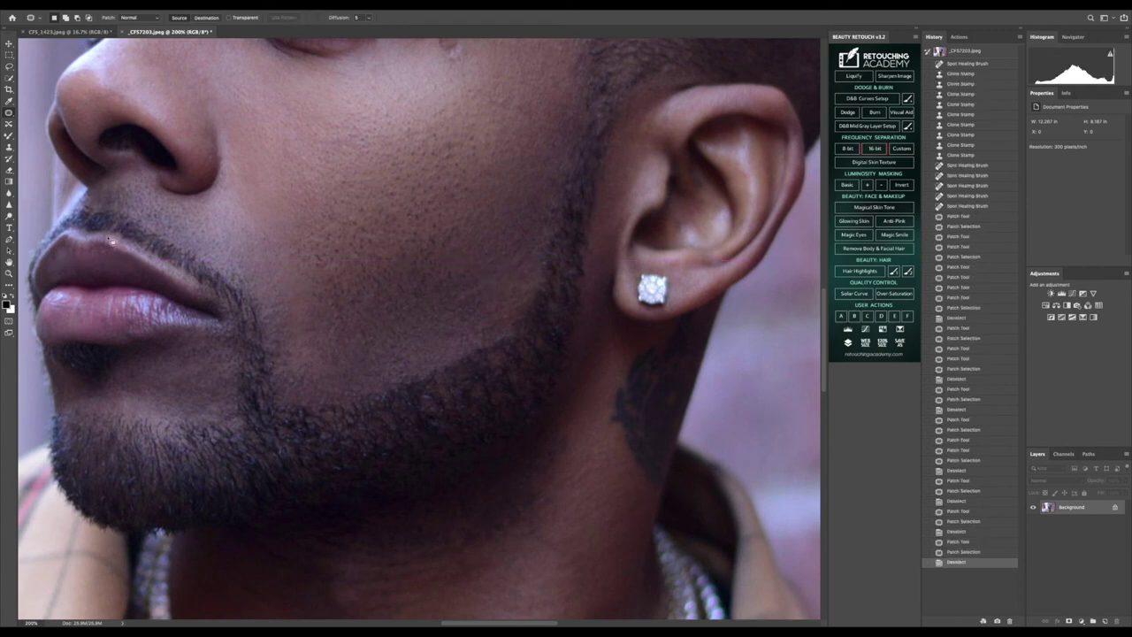
Step: Compare the patched portrait with the original snapshot in the fitted view
{"action": "key", "text": "z"}
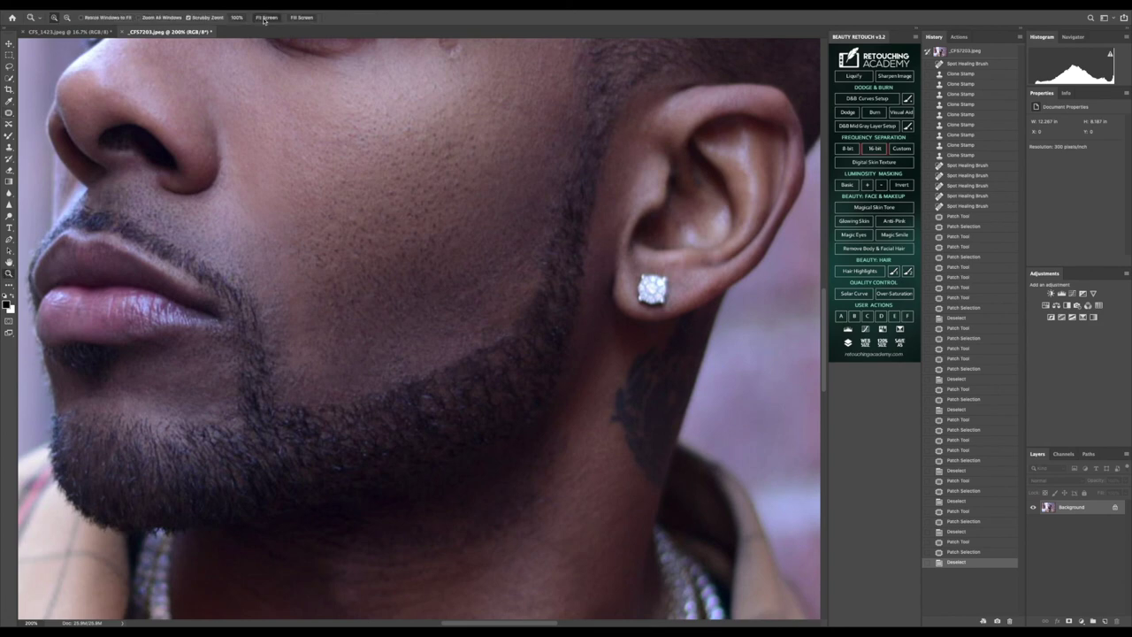
{"action": "left_click", "coordinate": [265, 18]}
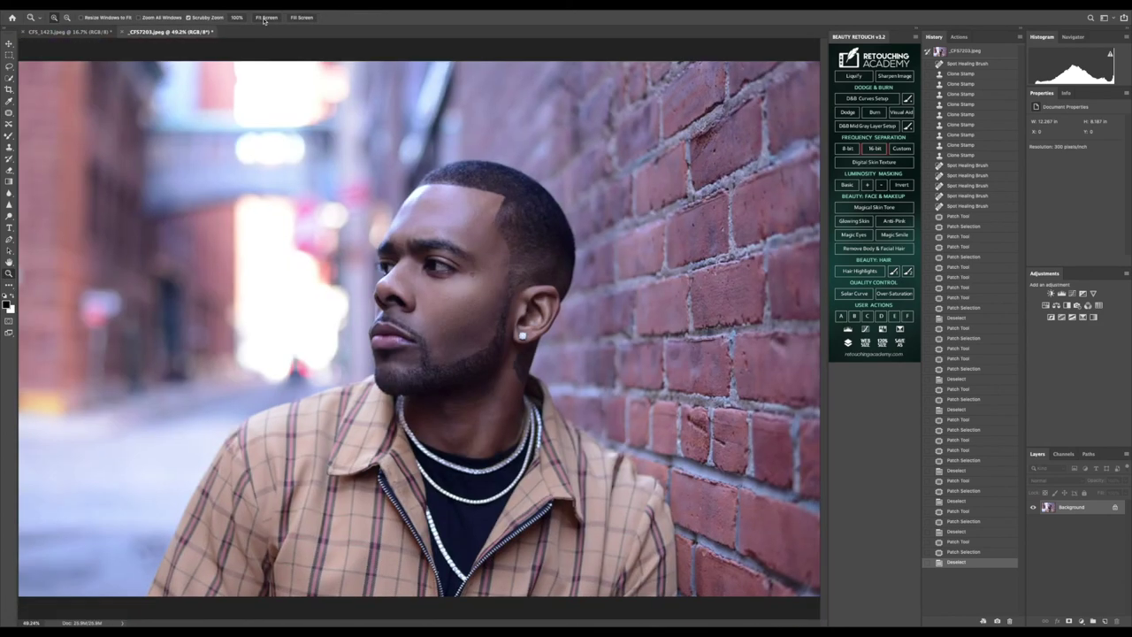
{"action": "left_click", "coordinate": [960, 53]}
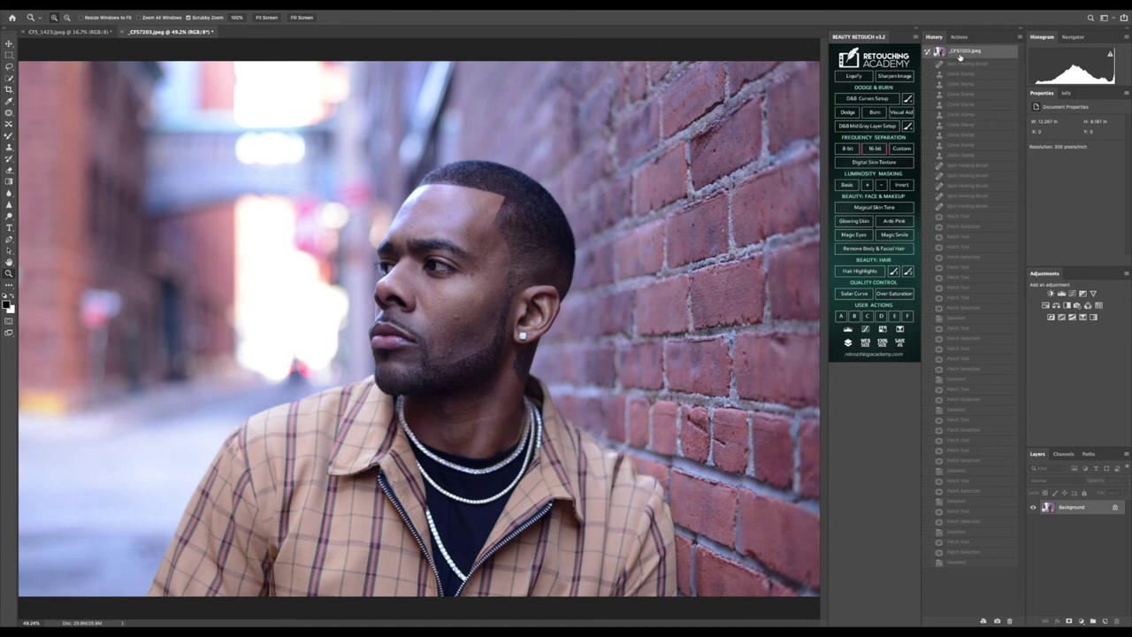
{"action": "left_click", "coordinate": [962, 562]}
Step: Create an 8-bit frequency separation, accept its Gaussian Blur and hide the High Frequency: Texture layer
{"action": "scroll", "coordinate": [423, 207], "scroll_direction": "up", "scroll_amount": 4}
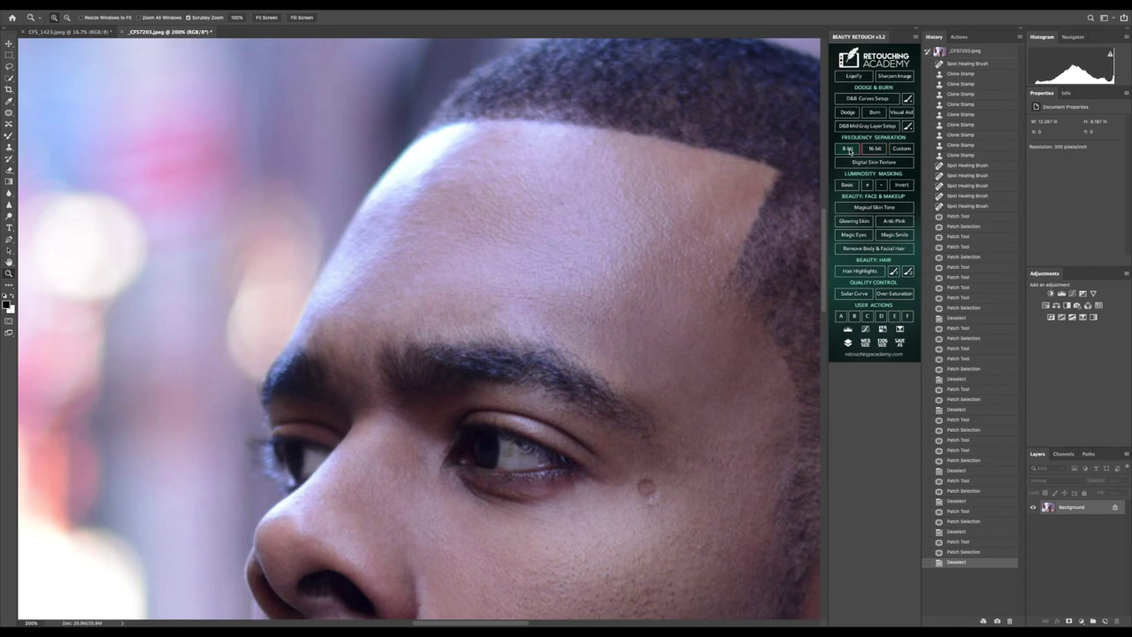
{"action": "left_click", "coordinate": [849, 149]}
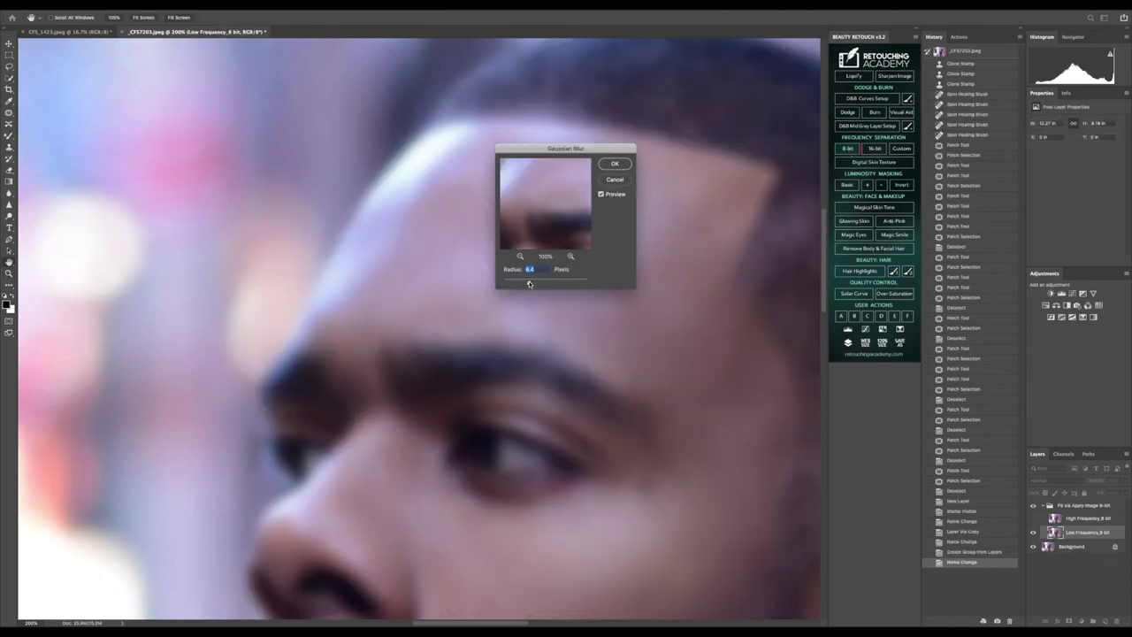
{"action": "left_click", "coordinate": [615, 164]}
{"action": "left_click", "coordinate": [1033, 519]}
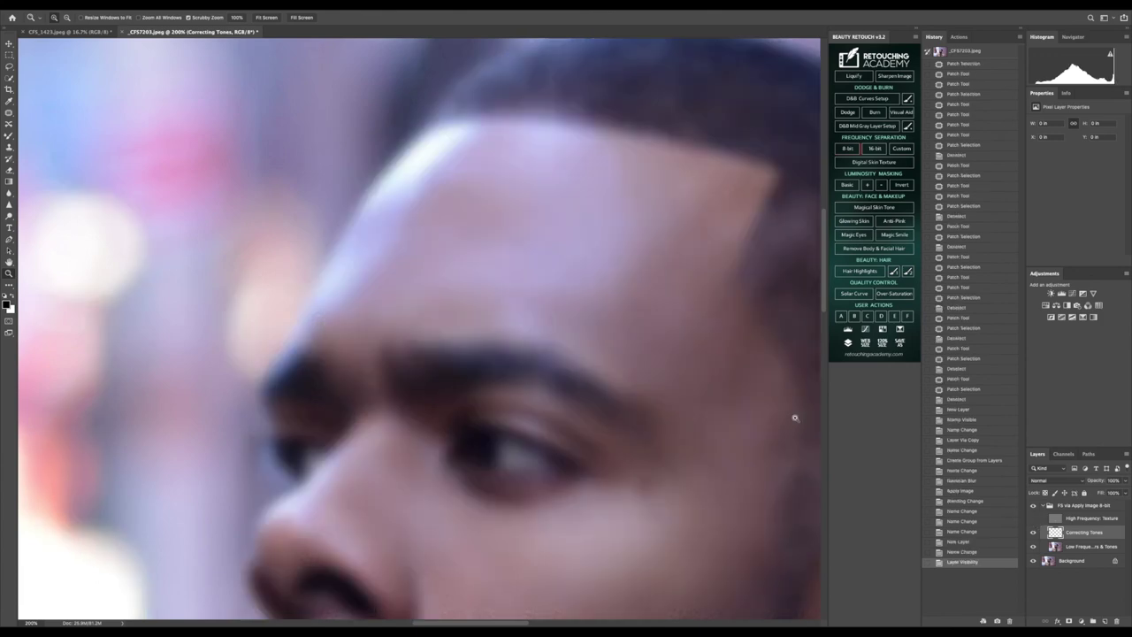
Step: Blend the skin tones across the forehead and between the eyebrows with the Mixer Brush on the Correcting Tones layer
{"action": "key", "text": "b"}
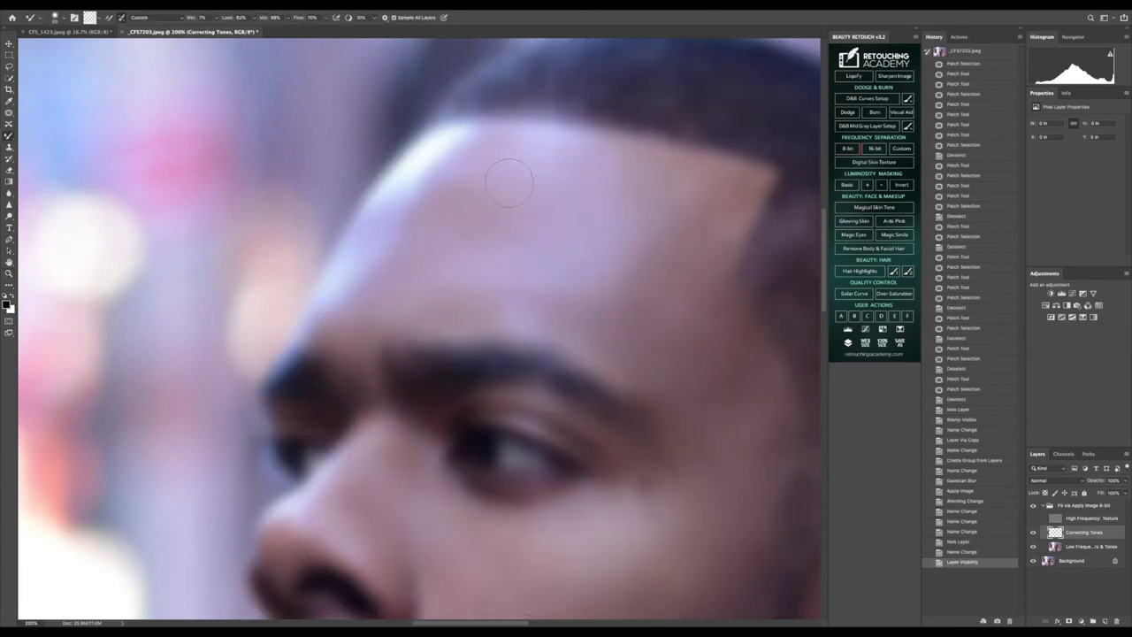
{"action": "mouse_move", "coordinate": [465, 181]}
{"action": "left_mouse_down"}
{"action": "mouse_move", "coordinate": [415, 213]}
{"action": "mouse_move", "coordinate": [453, 172]}
{"action": "left_mouse_up"}
{"action": "mouse_move", "coordinate": [455, 168]}
{"action": "left_mouse_down"}
{"action": "mouse_move", "coordinate": [390, 242]}
{"action": "mouse_move", "coordinate": [413, 189]}
{"action": "left_mouse_up"}
{"action": "mouse_move", "coordinate": [417, 189]}
{"action": "left_mouse_down"}
{"action": "mouse_move", "coordinate": [457, 166]}
{"action": "mouse_move", "coordinate": [400, 252]}
{"action": "mouse_move", "coordinate": [354, 274]}
{"action": "left_mouse_up"}
{"action": "key", "text": "bracketleft"}
{"action": "key", "text": "bracketleft"}
{"action": "left_click_drag", "start_coordinate": [360, 366], "coordinate": [376, 374]}
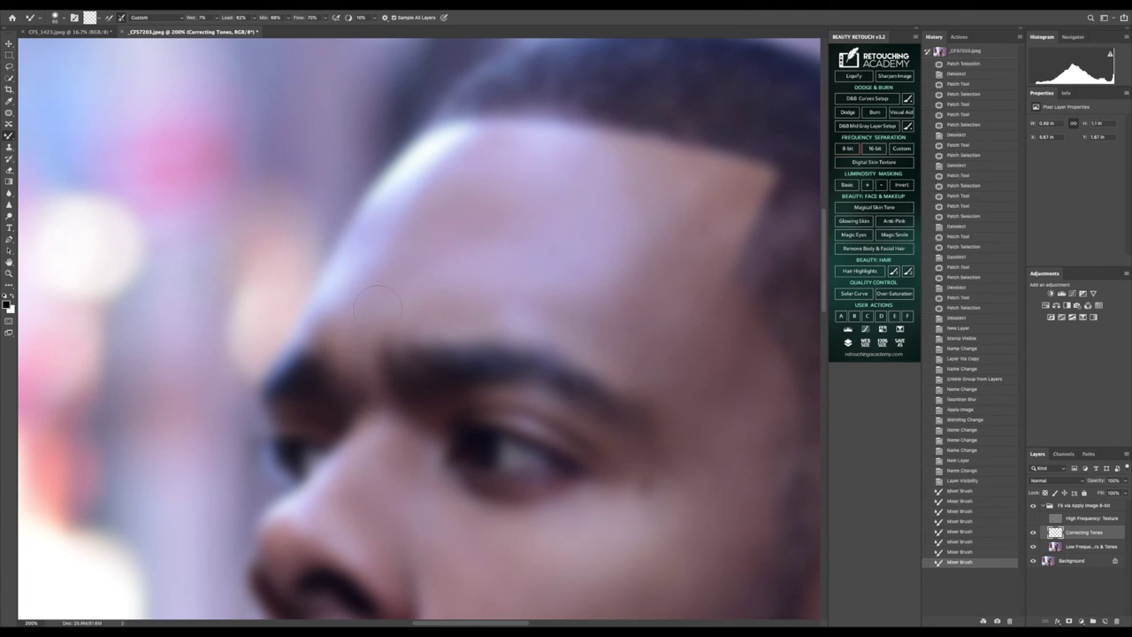
{"action": "mouse_move", "coordinate": [377, 307]}
{"action": "left_mouse_down"}
{"action": "mouse_move", "coordinate": [654, 270]}
{"action": "mouse_move", "coordinate": [573, 263]}
{"action": "left_mouse_up"}
{"action": "mouse_move", "coordinate": [368, 264]}
{"action": "left_mouse_down"}
{"action": "mouse_move", "coordinate": [375, 236]}
{"action": "mouse_move", "coordinate": [446, 166]}
{"action": "left_mouse_up"}
{"action": "mouse_move", "coordinate": [390, 223]}
{"action": "left_mouse_down"}
{"action": "mouse_move", "coordinate": [462, 144]}
{"action": "mouse_move", "coordinate": [402, 203]}
{"action": "mouse_move", "coordinate": [421, 188]}
{"action": "mouse_move", "coordinate": [349, 311]}
{"action": "left_mouse_up"}
{"action": "key", "text": "["}
{"action": "mouse_move", "coordinate": [371, 389]}
{"action": "left_mouse_down"}
{"action": "mouse_move", "coordinate": [358, 374]}
{"action": "mouse_move", "coordinate": [368, 332]}
{"action": "mouse_move", "coordinate": [354, 472]}
{"action": "mouse_move", "coordinate": [397, 442]}
{"action": "mouse_move", "coordinate": [332, 323]}
{"action": "left_mouse_up"}
Step: Show the High Frequency: Texture layer again and compare the whole portrait with the original snapshot
{"action": "left_click", "coordinate": [9, 273]}
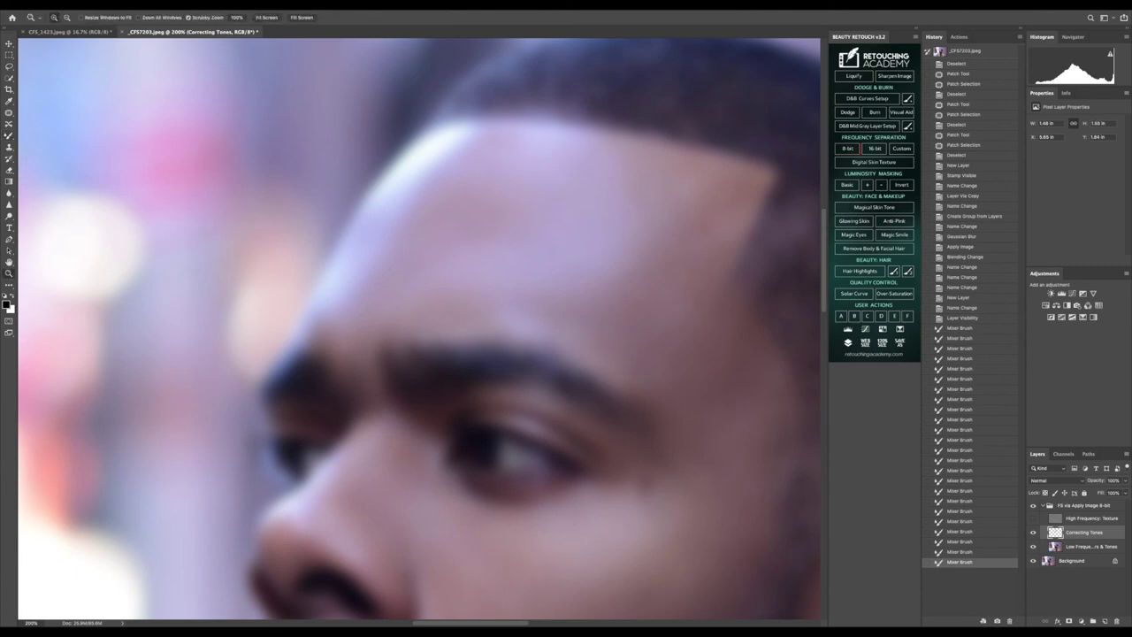
{"action": "left_click", "coordinate": [266, 17]}
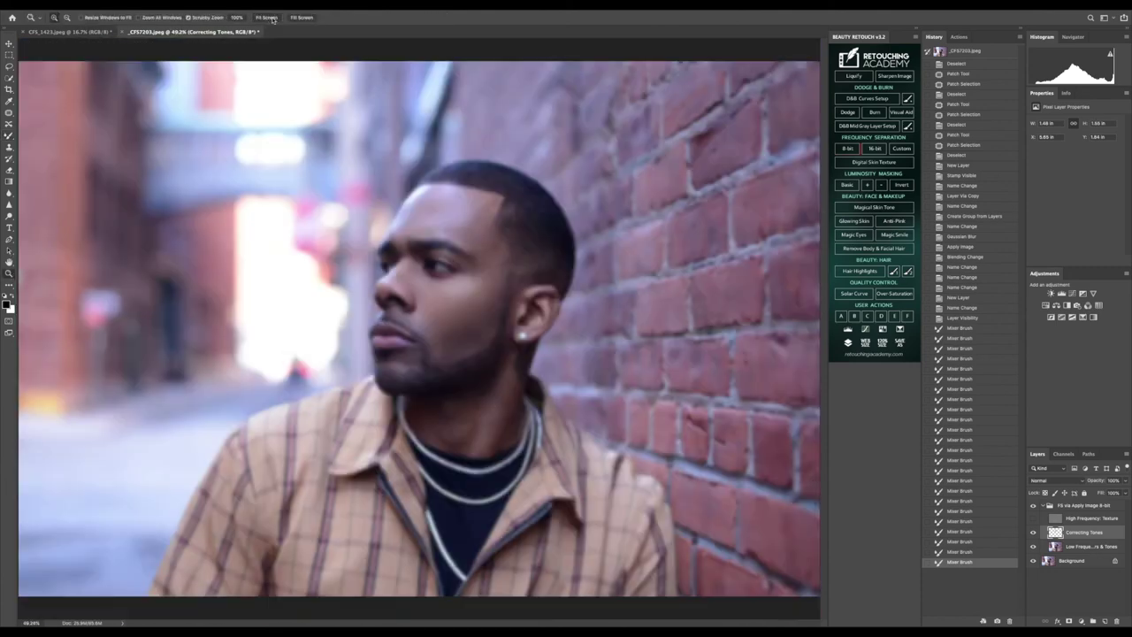
{"action": "left_click", "coordinate": [1033, 518]}
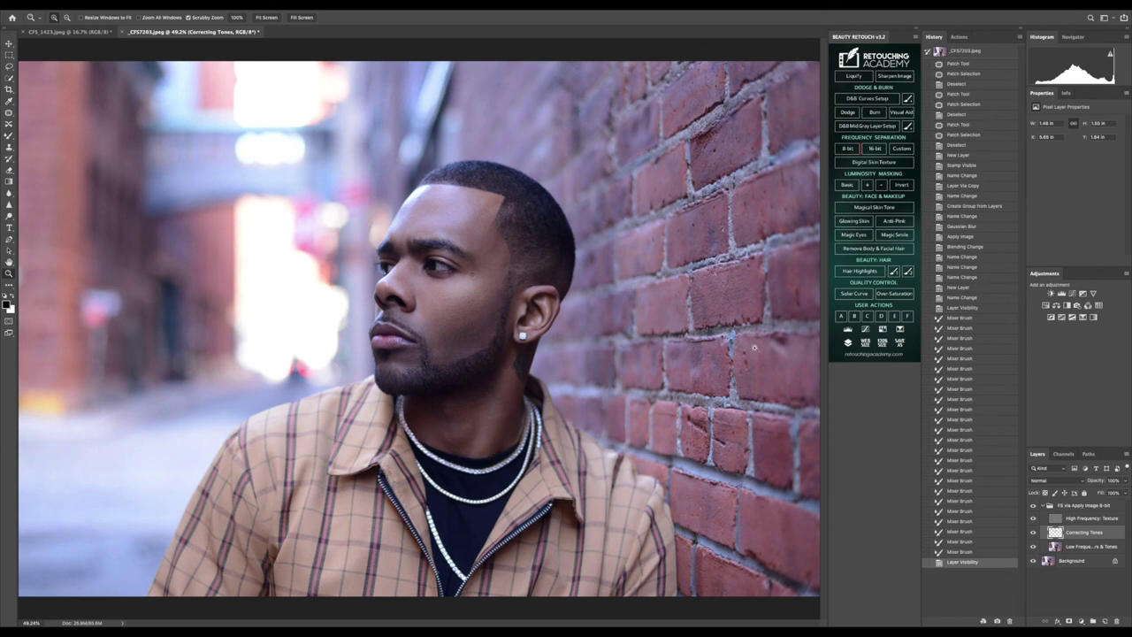
{"action": "left_click", "coordinate": [972, 51]}
{"action": "left_click", "coordinate": [970, 564]}
Step: Display the recorded actions and collapse the NEW SCHOOL and SUN RAYS sets
{"action": "left_click", "coordinate": [958, 36]}
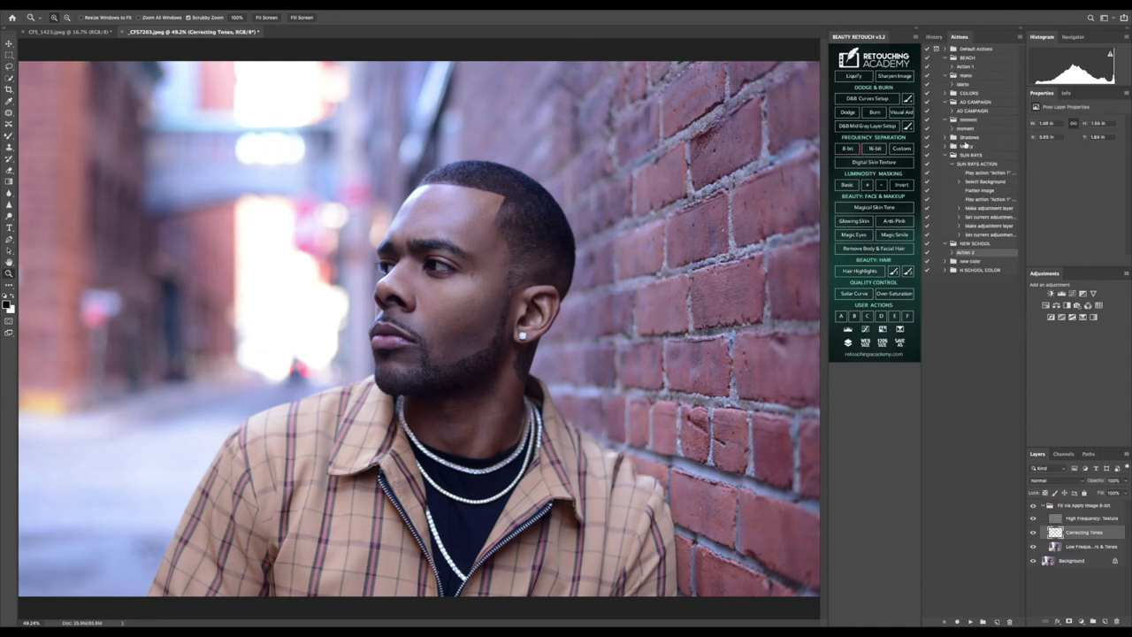
{"action": "left_click", "coordinate": [944, 243]}
{"action": "left_click", "coordinate": [945, 155]}
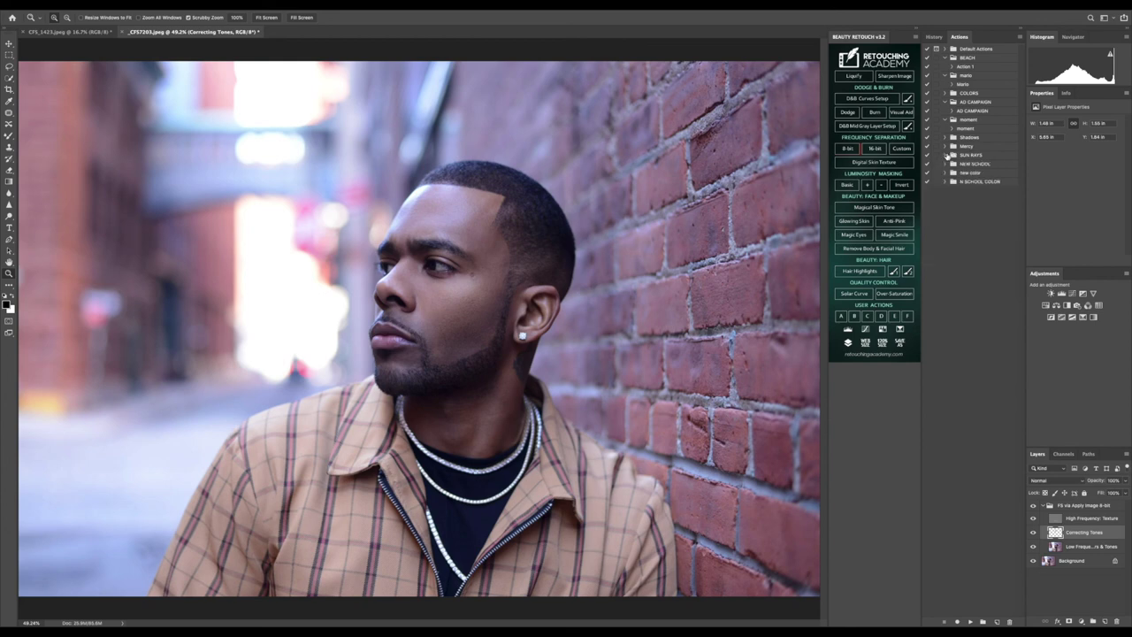
Step: Collapse the remaining expanded action sets so only the set names are listed
{"action": "left_click", "coordinate": [945, 121]}
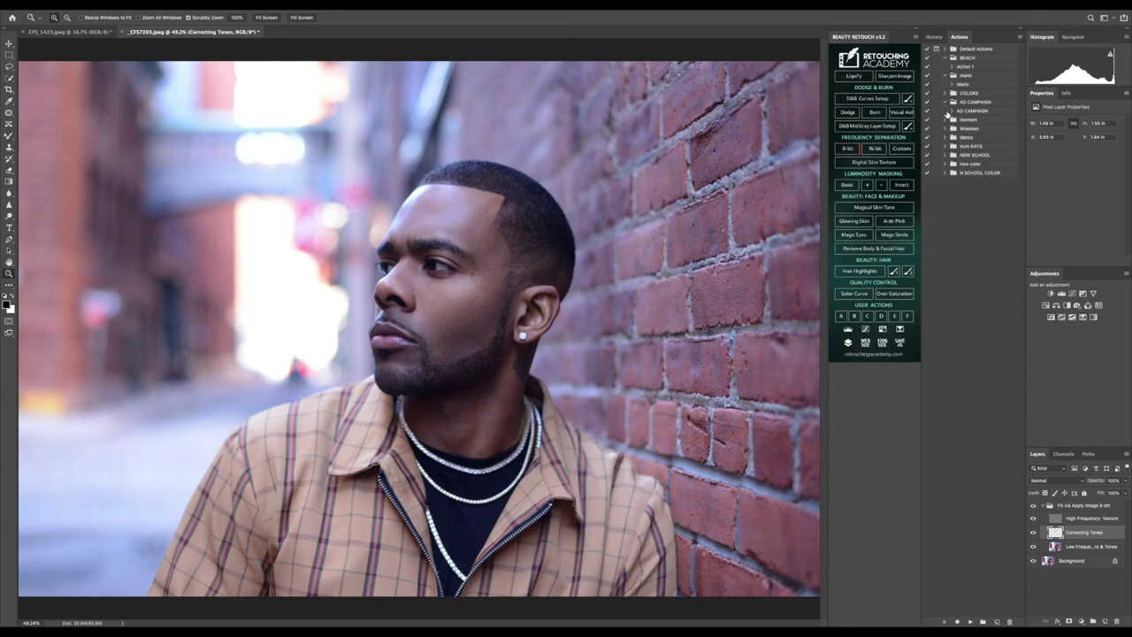
{"action": "left_click", "coordinate": [945, 101]}
{"action": "left_click", "coordinate": [945, 76]}
{"action": "left_click", "coordinate": [945, 58]}
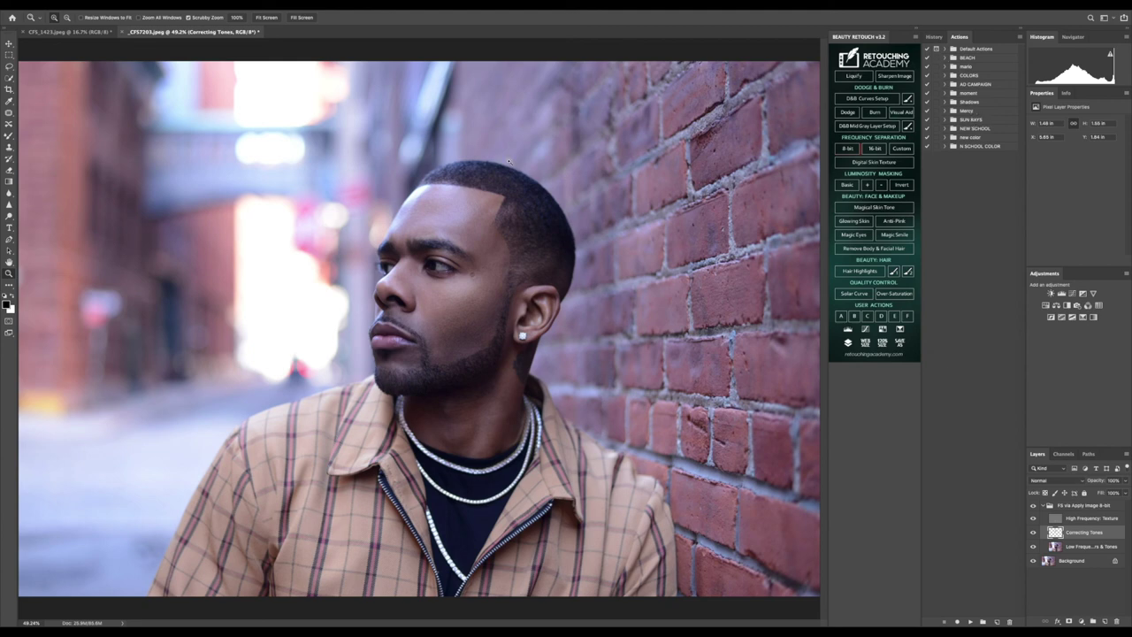
Step: Flatten the frequency separation layers into the Background and run the Magical Skin Tone retouching action
{"action": "right_click", "coordinate": [1078, 564]}
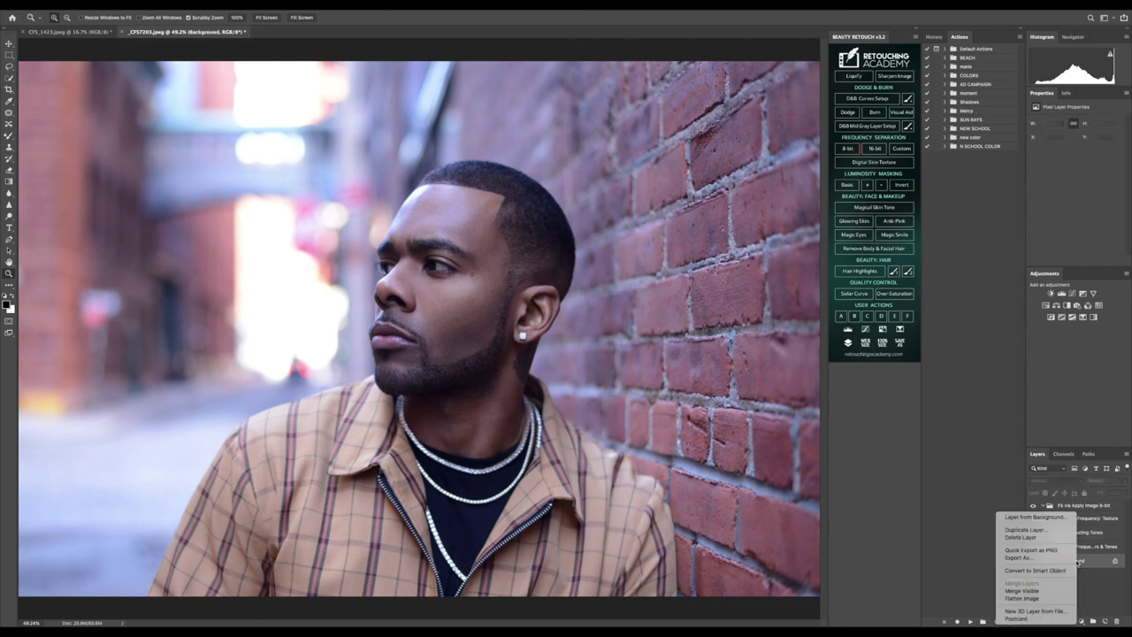
{"action": "left_click", "coordinate": [1029, 598]}
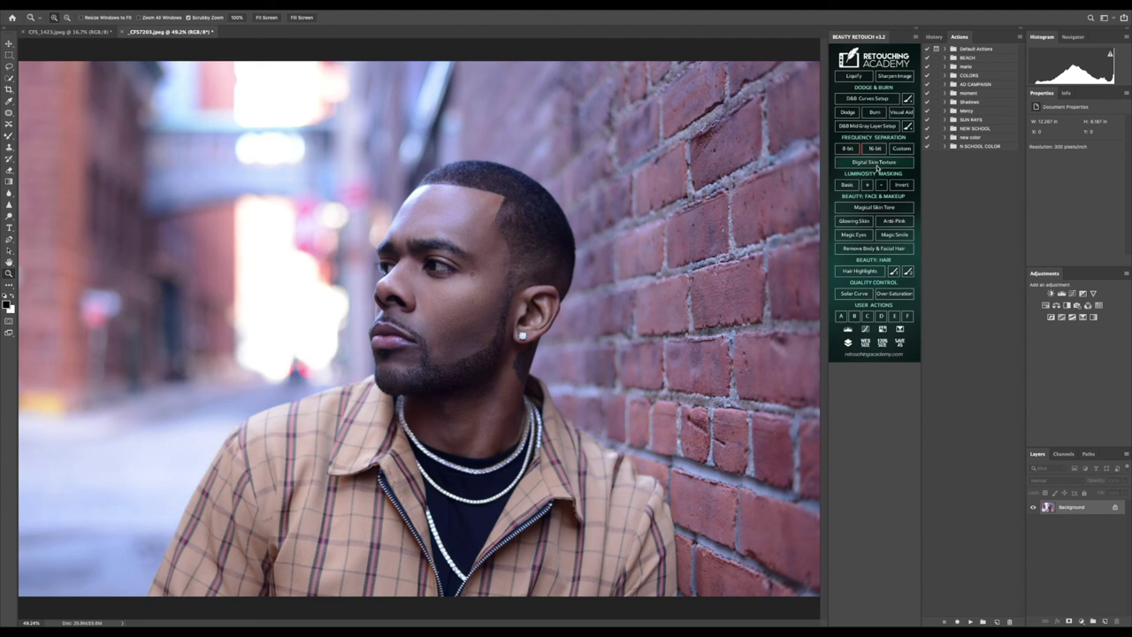
{"action": "left_click", "coordinate": [904, 209]}
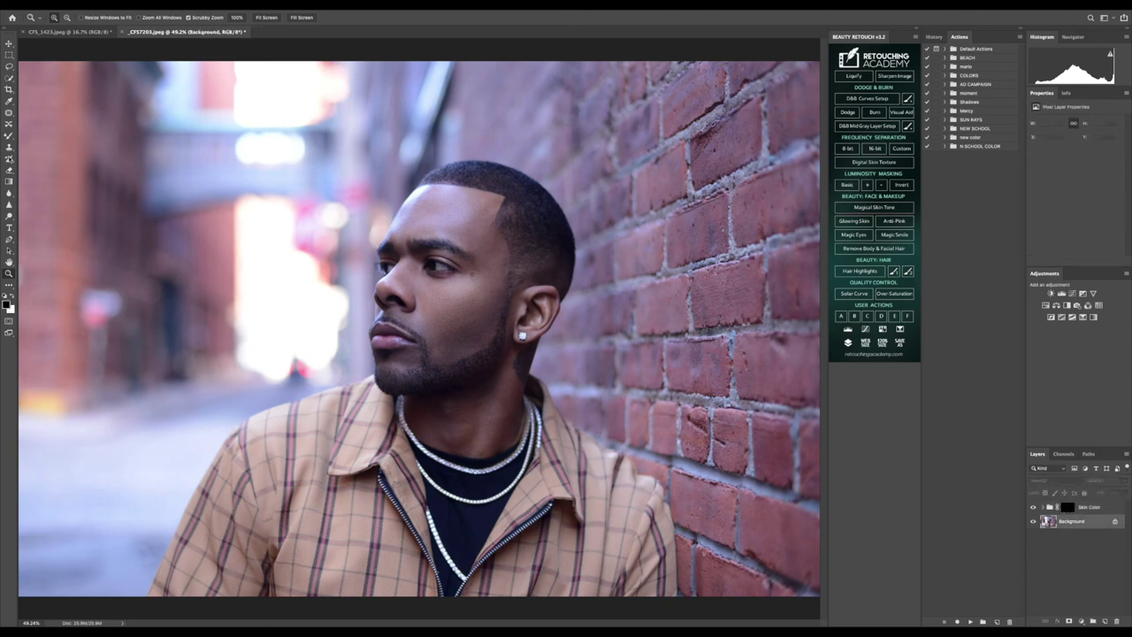
Step: Blend the skin tones on the Background with the Mixer Brush, and compare the latest state with the original snapshot
{"action": "left_click", "coordinate": [10, 136]}
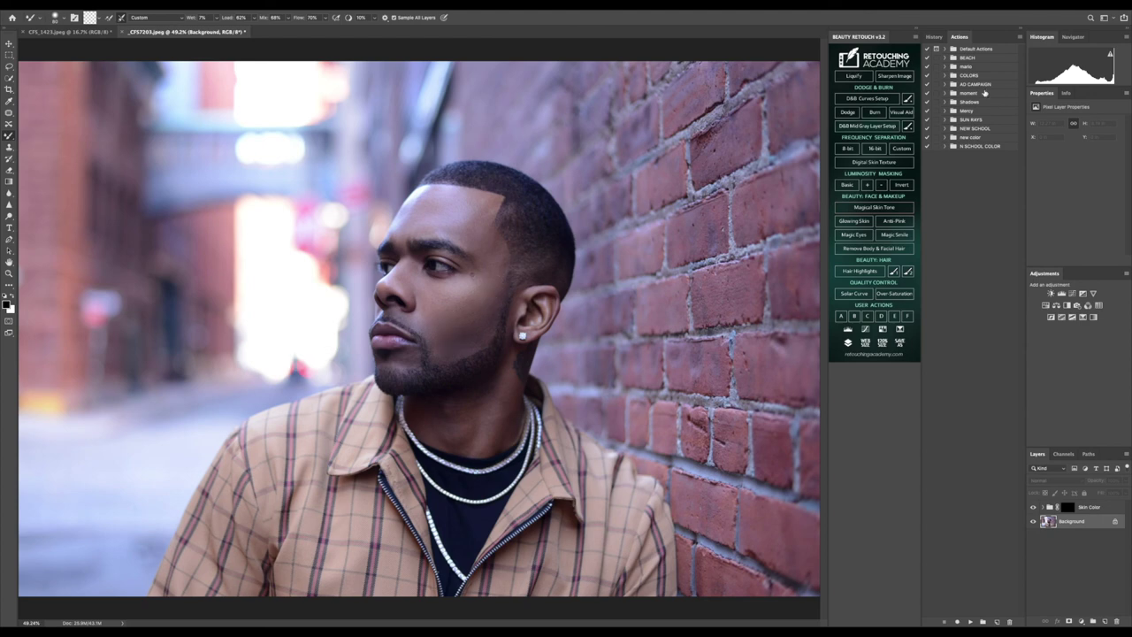
{"action": "left_click", "coordinate": [934, 36]}
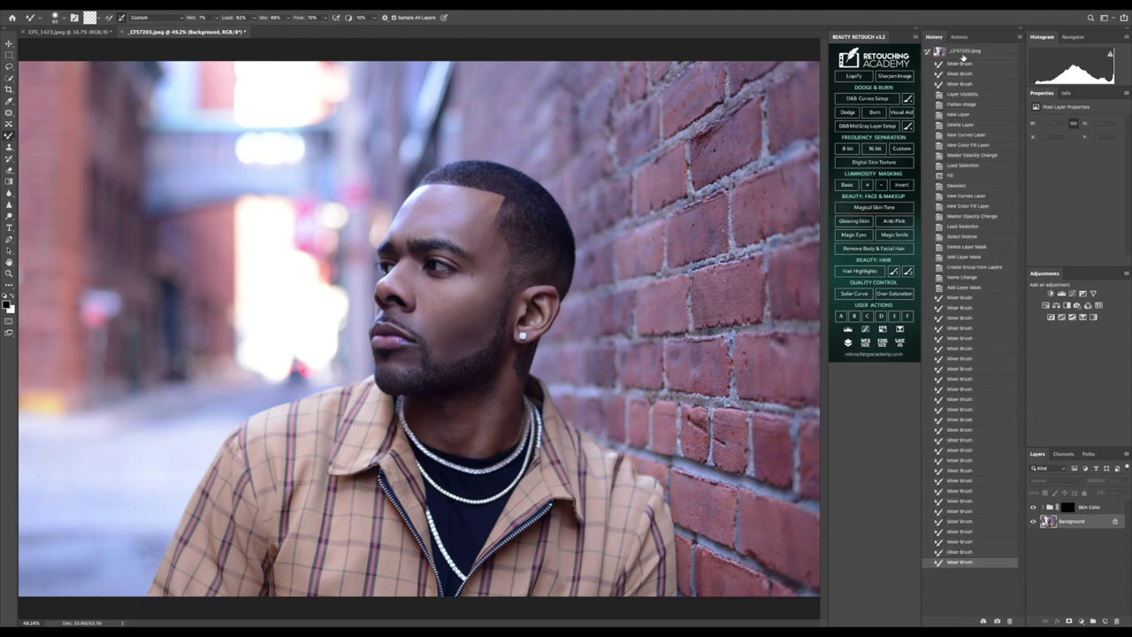
{"action": "left_click", "coordinate": [963, 53]}
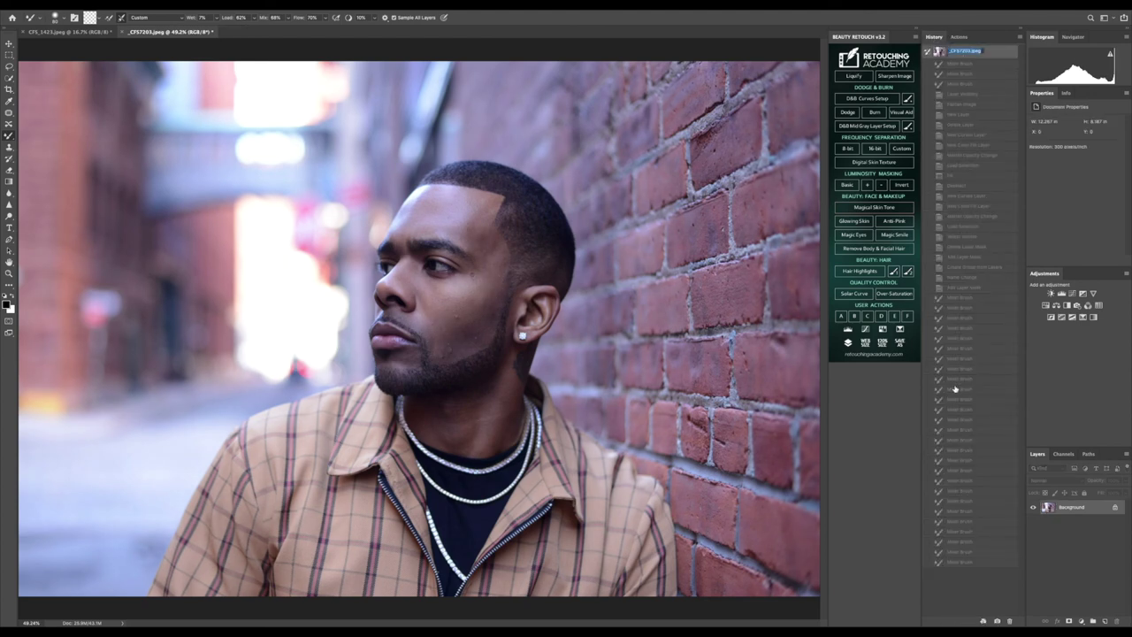
{"action": "left_click", "coordinate": [961, 562]}
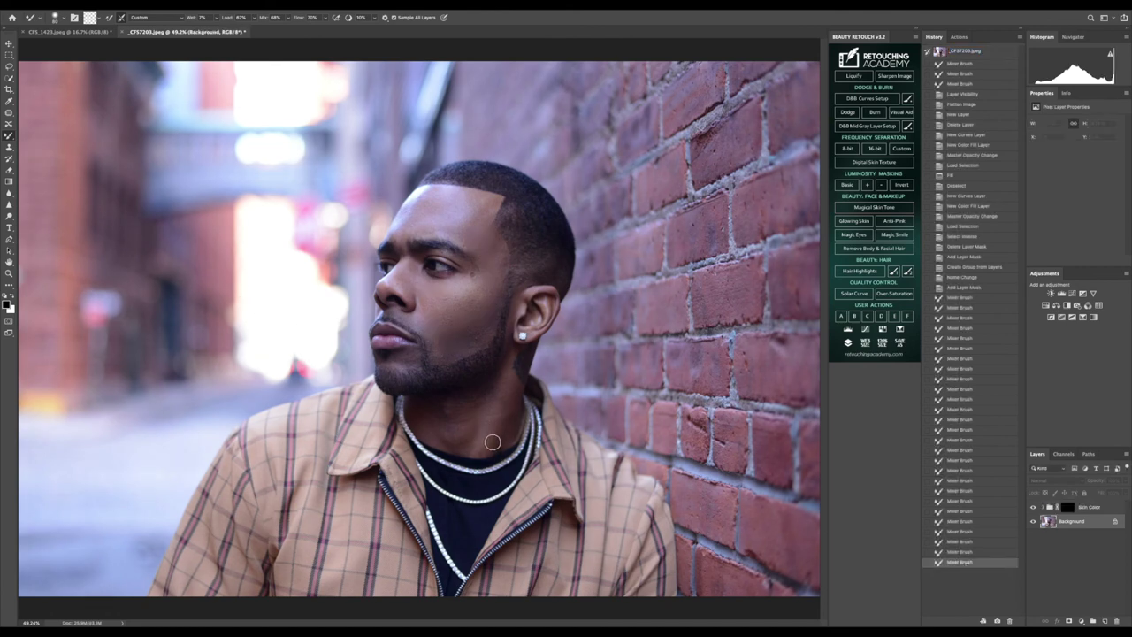
Step: Blend the skin on the neck above the chains with the Mixer Brush and flatten the image
{"action": "mouse_move", "coordinate": [481, 428]}
{"action": "left_mouse_down"}
{"action": "mouse_move", "coordinate": [478, 458]}
{"action": "mouse_move", "coordinate": [514, 372]}
{"action": "left_mouse_up"}
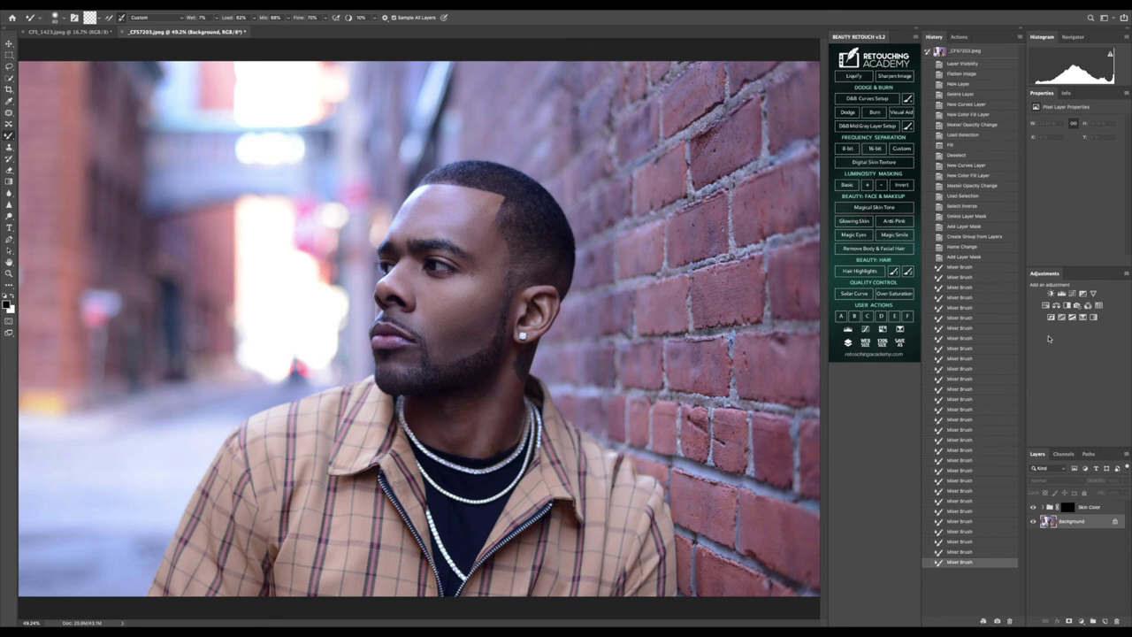
{"action": "right_click", "coordinate": [1065, 522]}
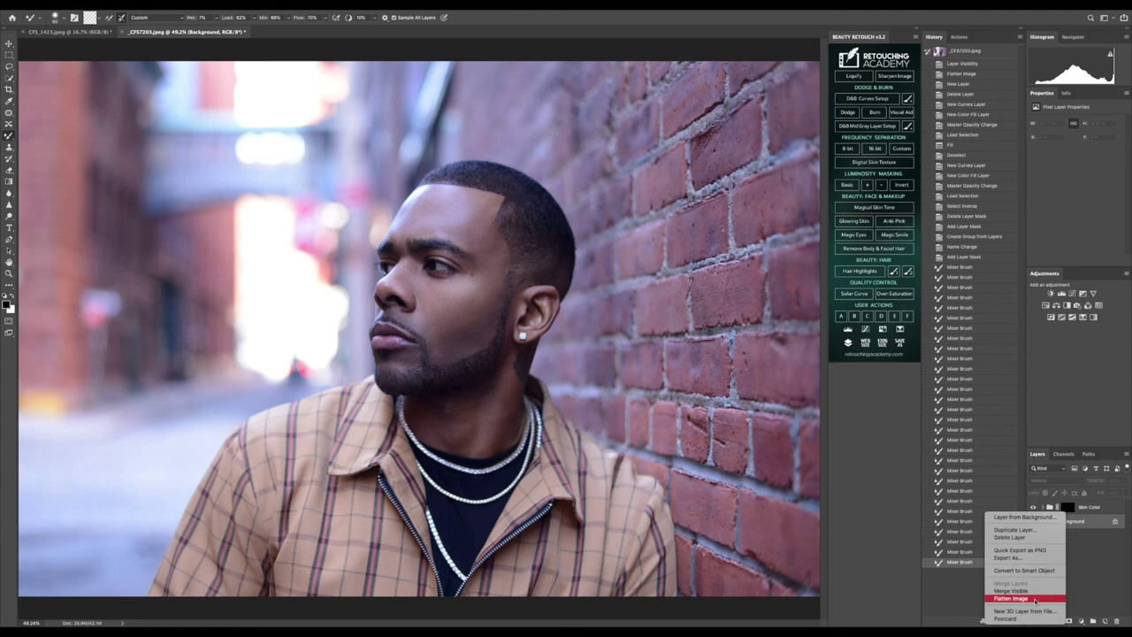
{"action": "left_click", "coordinate": [1035, 600]}
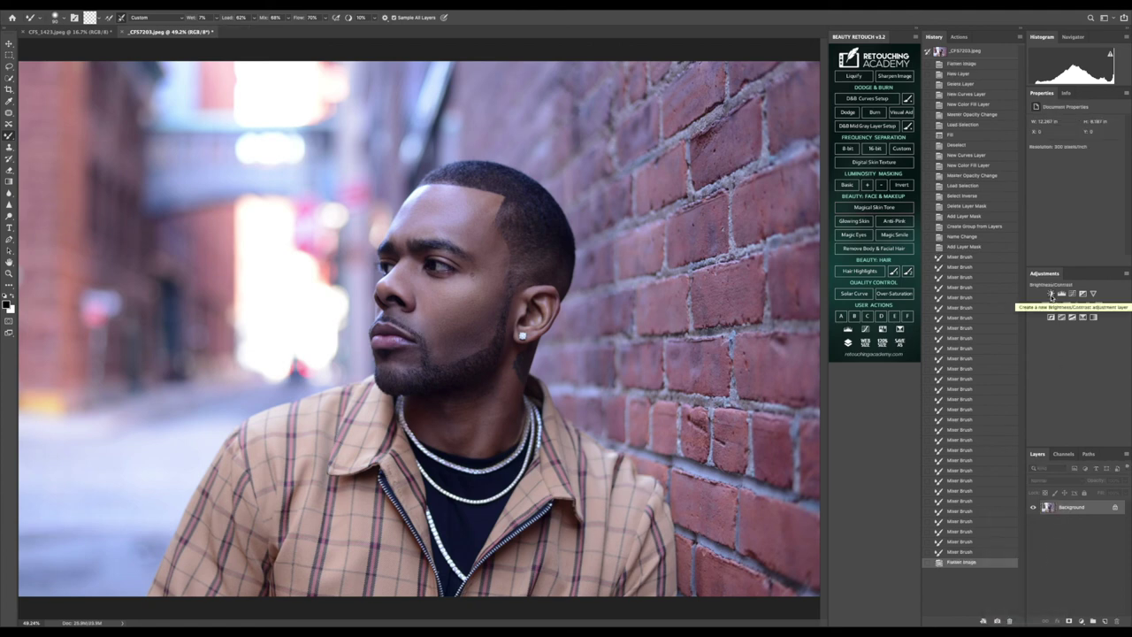
Step: Add a Brightness/Contrast adjustment layer with contrast at about 30 and brightness raised slightly
{"action": "left_click", "coordinate": [1050, 293]}
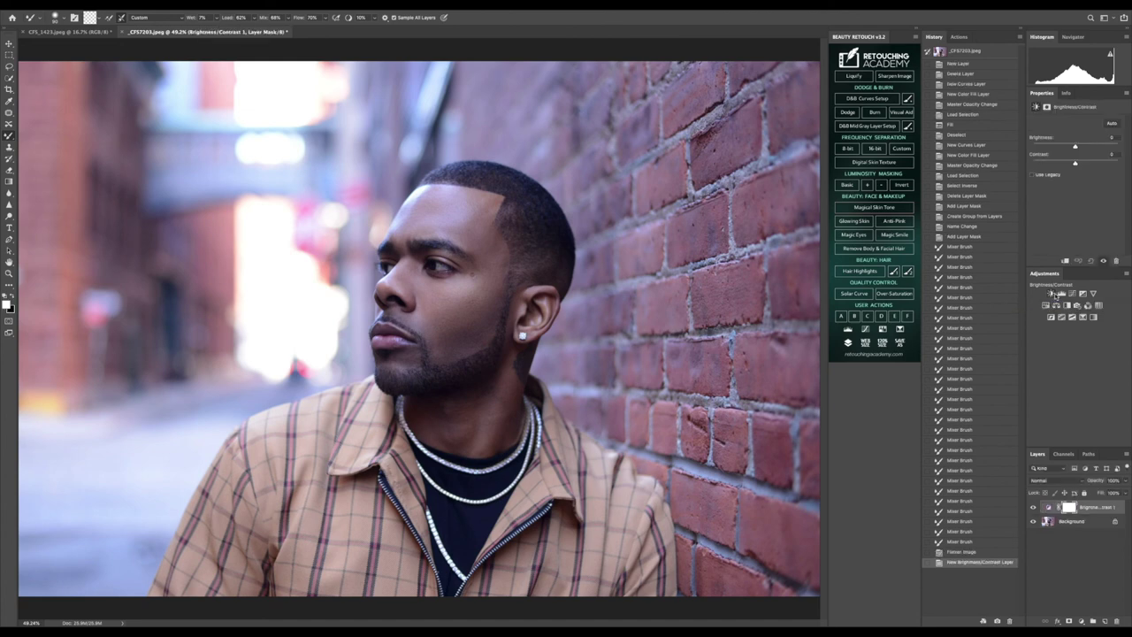
{"action": "left_click_drag", "start_coordinate": [1082, 161], "coordinate": [1086, 164]}
{"action": "left_click_drag", "start_coordinate": [1084, 166], "coordinate": [1075, 147]}
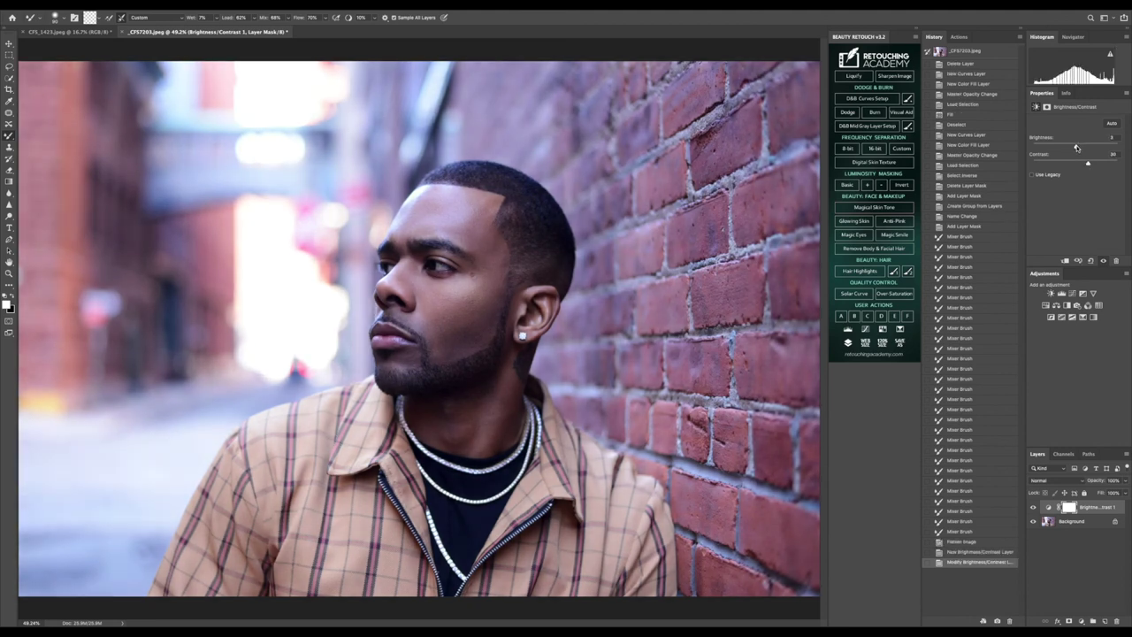
Step: Add a Color Balance adjustment layer and shift the midtones to +4 toward red and -10 toward yellow
{"action": "left_click", "coordinate": [9, 274]}
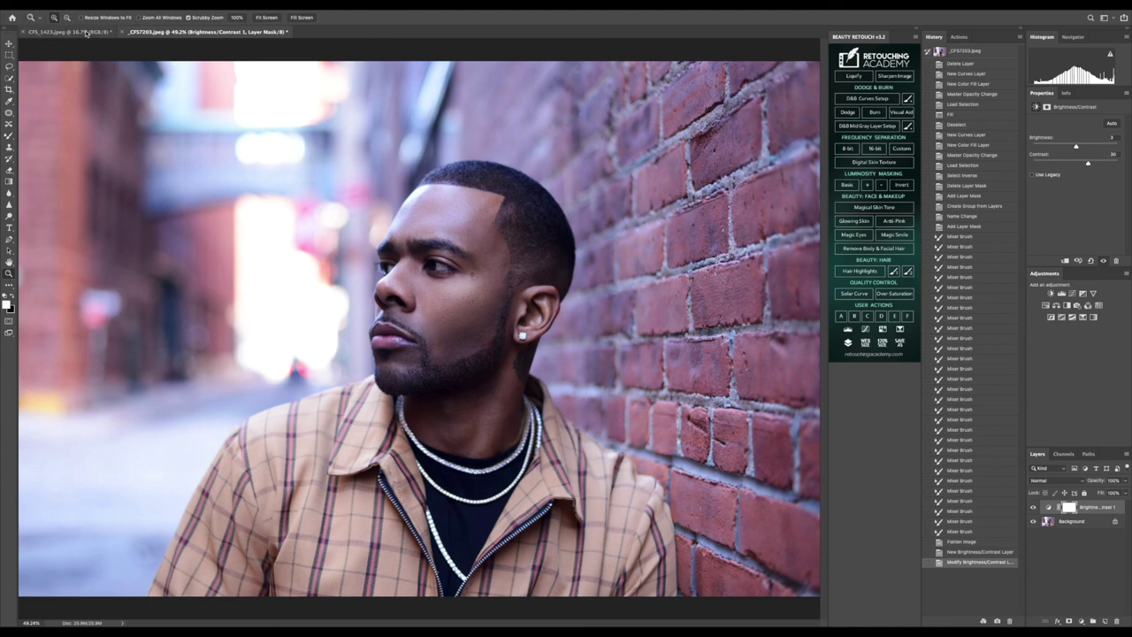
{"action": "left_click", "coordinate": [1056, 305]}
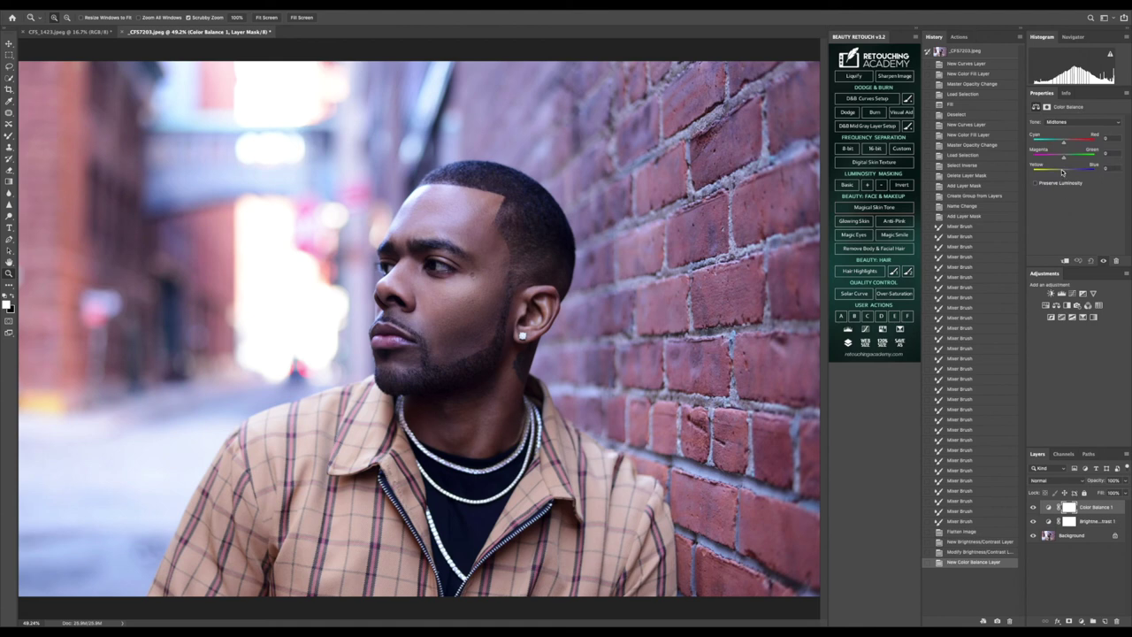
{"action": "left_click_drag", "start_coordinate": [1061, 173], "coordinate": [1060, 173]}
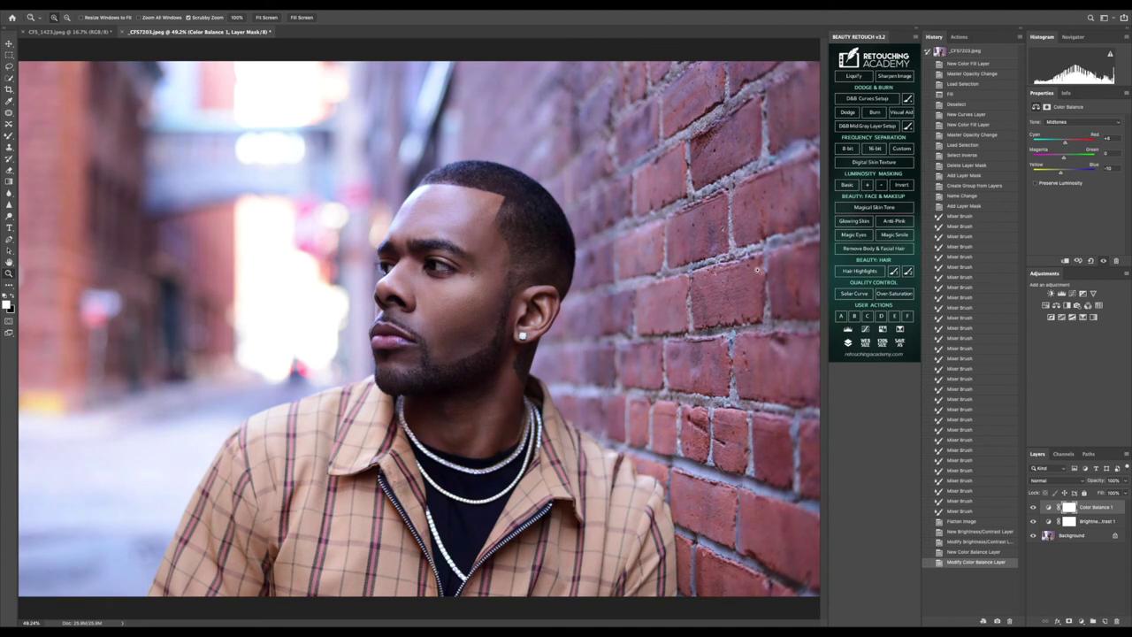
Step: Compare the color-balanced portrait with the flattened state at a reduced zoom, and fit the image to the screen again
{"action": "left_click", "coordinate": [66, 17]}
{"action": "left_click", "coordinate": [256, 176]}
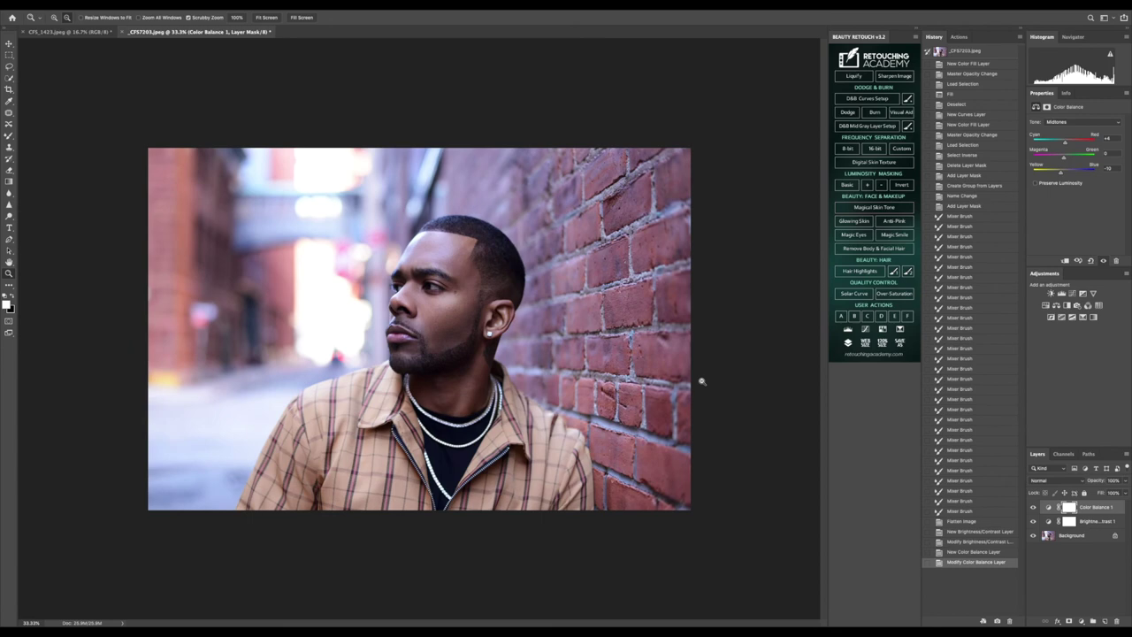
{"action": "left_click", "coordinate": [962, 522]}
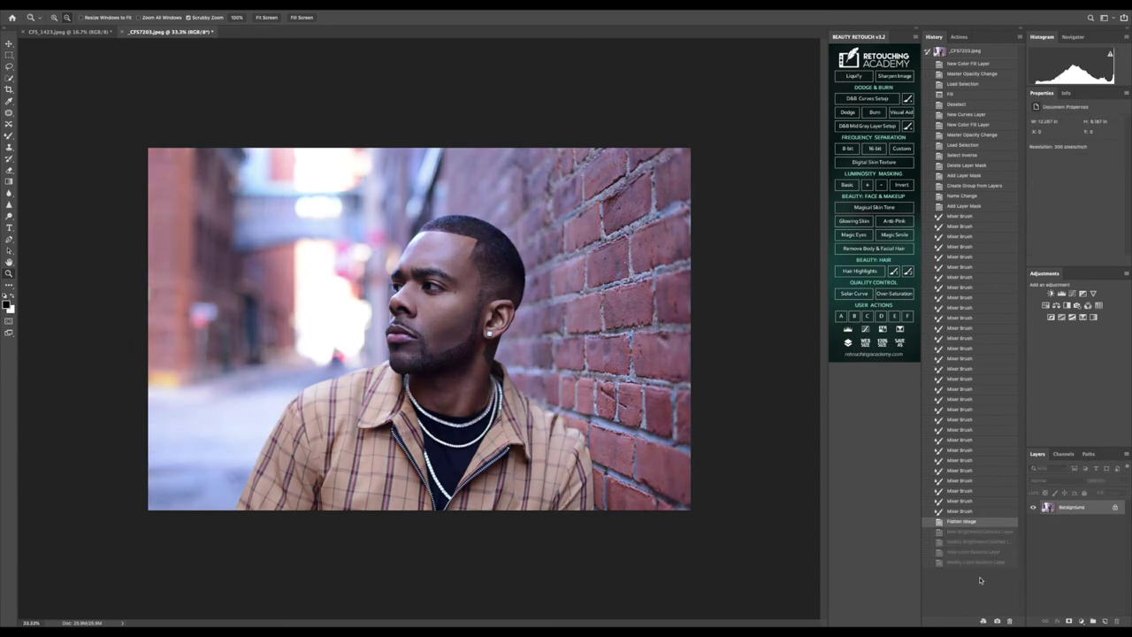
{"action": "left_click", "coordinate": [971, 563]}
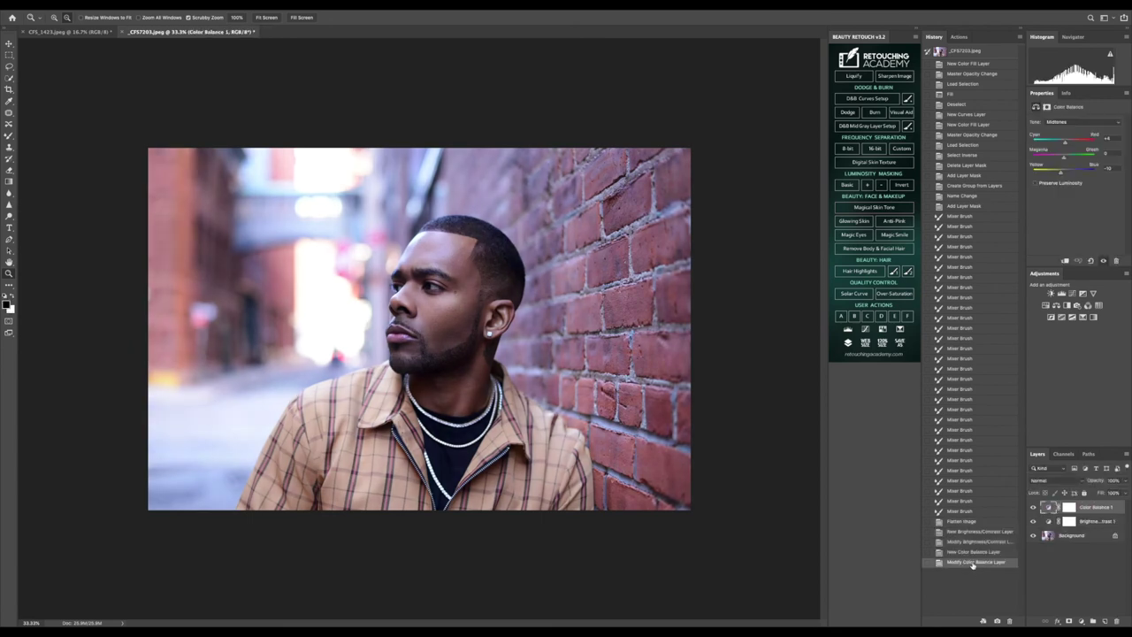
{"action": "left_click", "coordinate": [266, 17]}
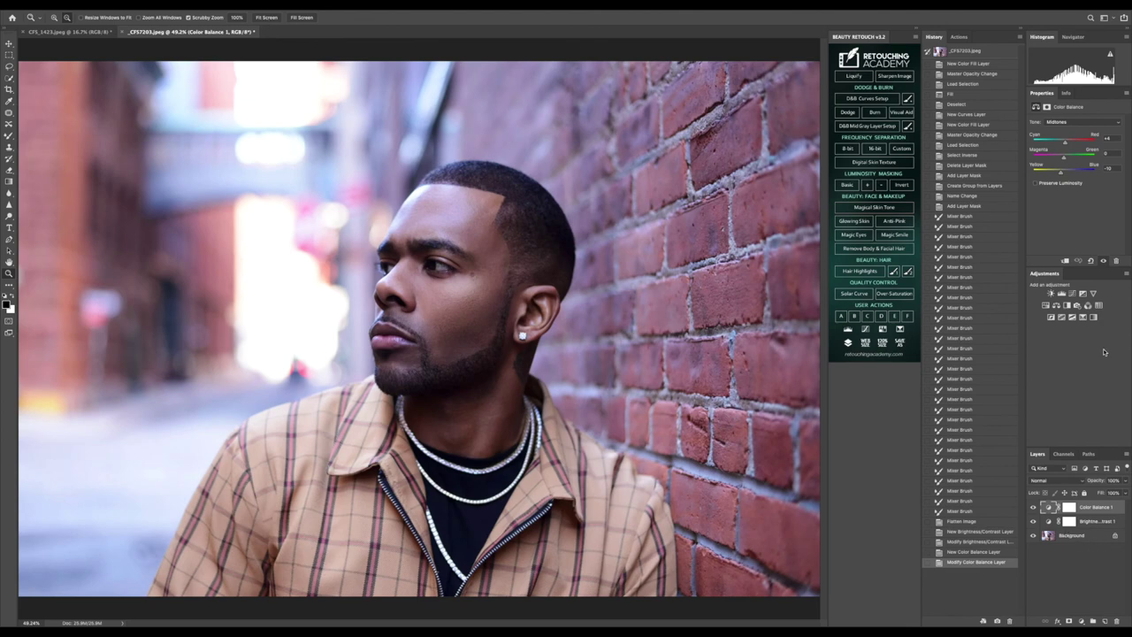
Step: Add a Selective Color adjustment layer and set the Reds to Cyan -11, Magenta +2 and Yellow about +32
{"action": "left_click", "coordinate": [1083, 318]}
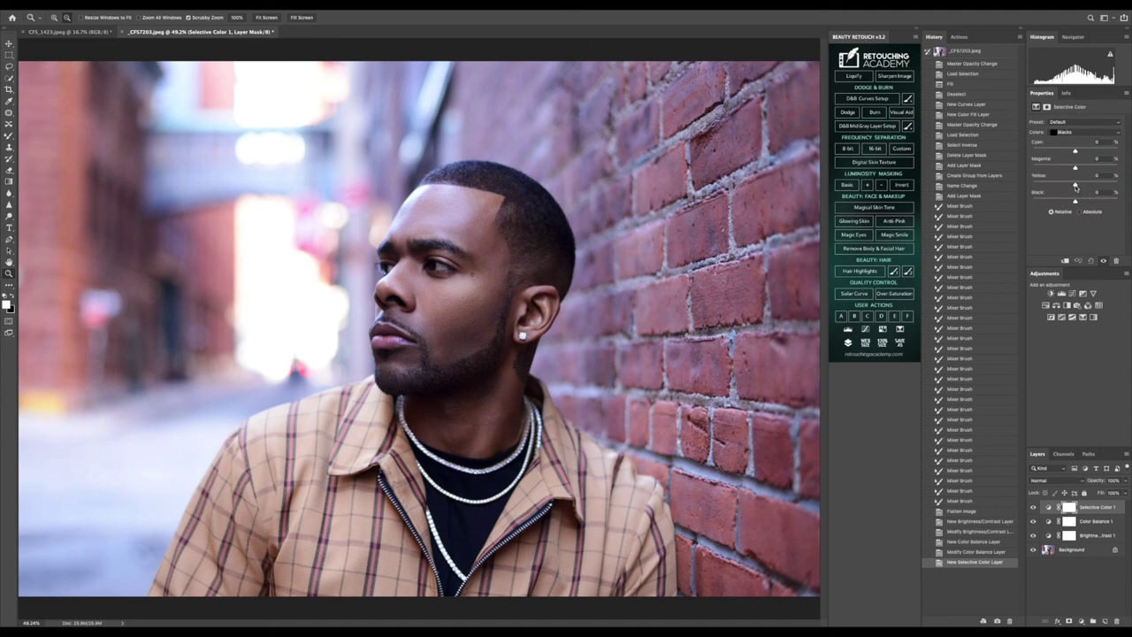
{"action": "left_click", "coordinate": [1082, 133]}
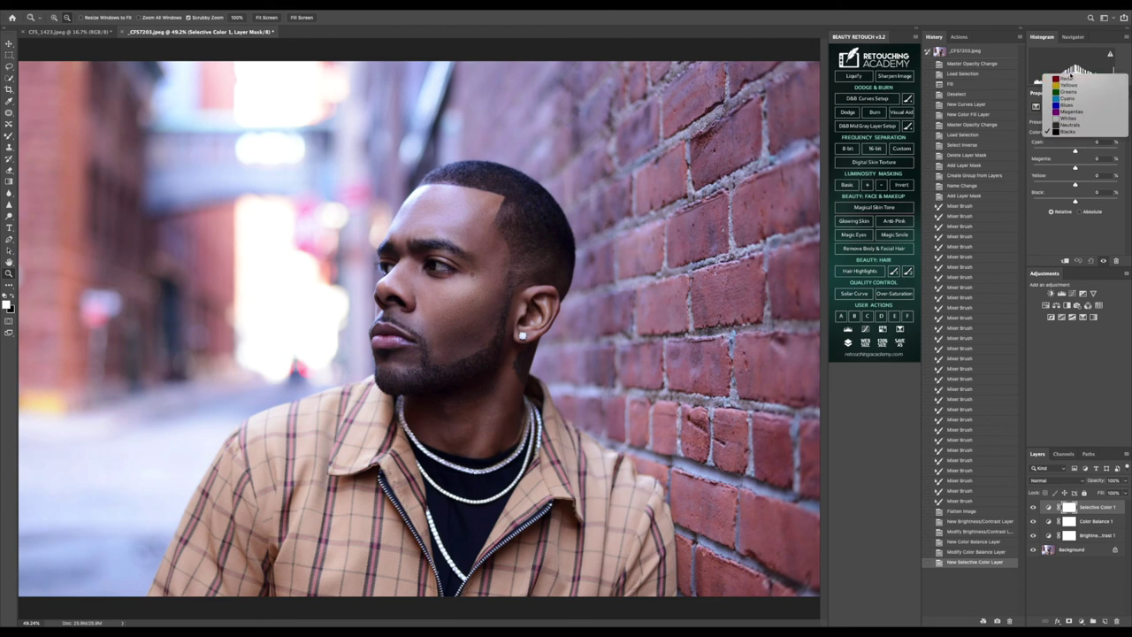
{"action": "left_click", "coordinate": [1081, 77]}
{"action": "mouse_move", "coordinate": [1077, 168]}
{"action": "left_mouse_down"}
{"action": "mouse_move", "coordinate": [1127, 172]}
{"action": "mouse_move", "coordinate": [978, 176]}
{"action": "mouse_move", "coordinate": [1074, 174]}
{"action": "left_mouse_up"}
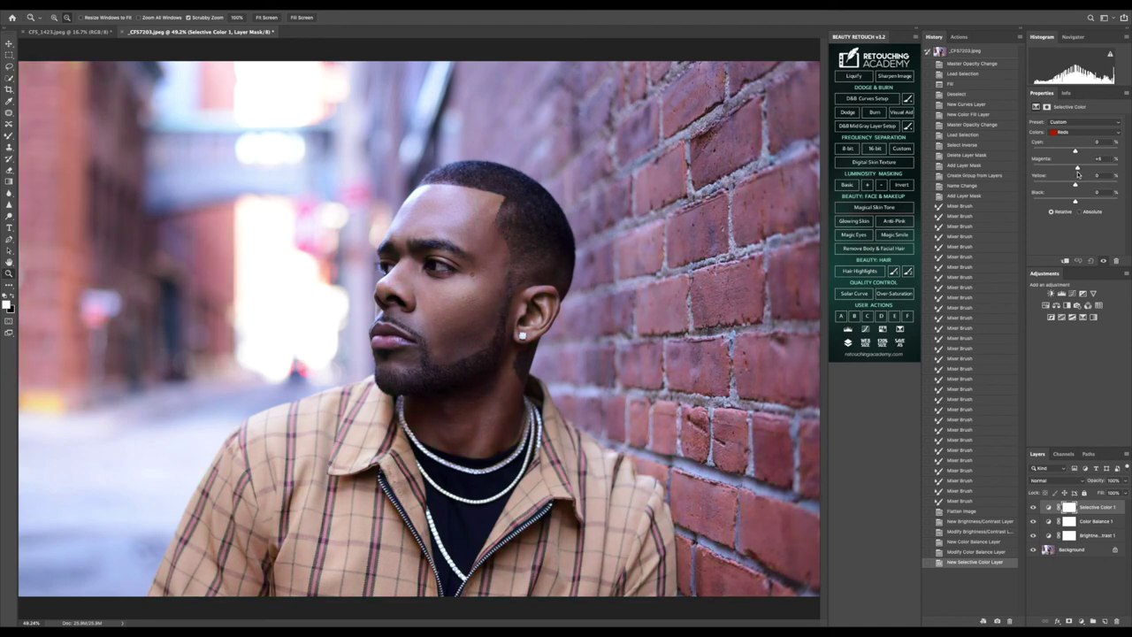
{"action": "left_click_drag", "start_coordinate": [1076, 150], "coordinate": [1089, 188]}
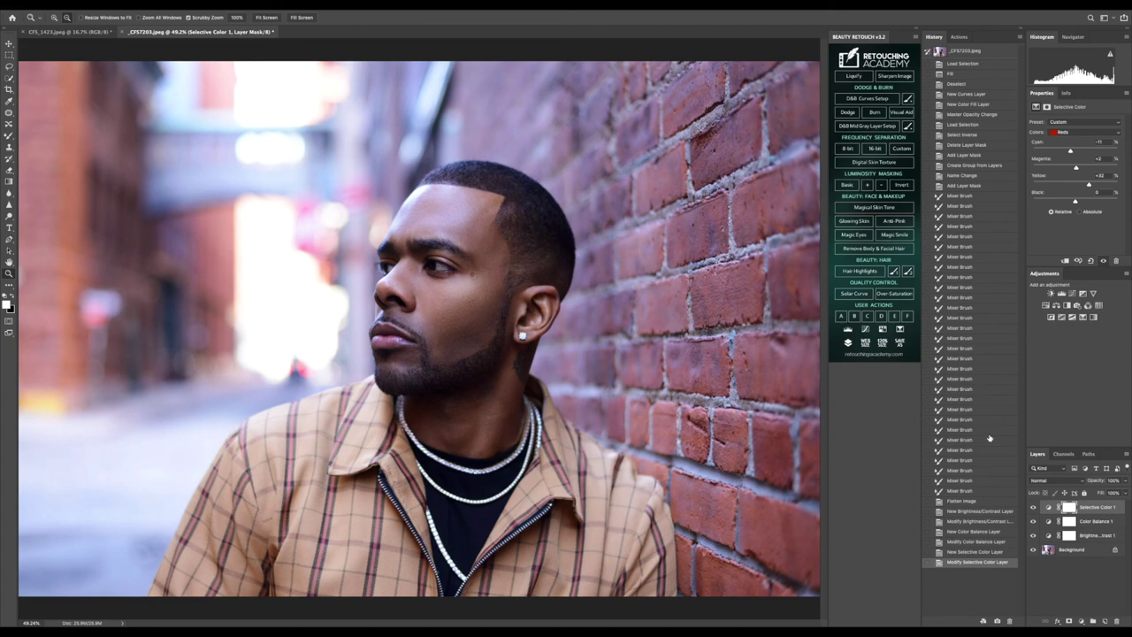
Step: Compare the flattened state with the Selective Color result at several zoom levels, ending with the whole image fitted
{"action": "left_click", "coordinate": [964, 501]}
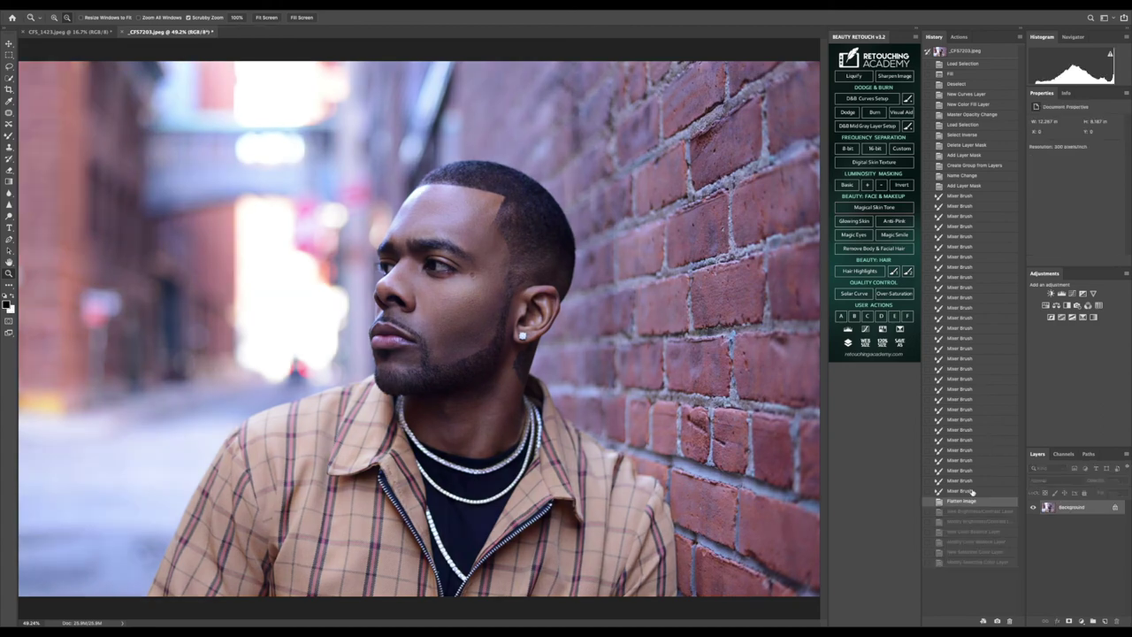
{"action": "left_click", "coordinate": [972, 565]}
{"action": "key", "text": "ctrl+minus"}
{"action": "key", "text": "ctrl+minus"}
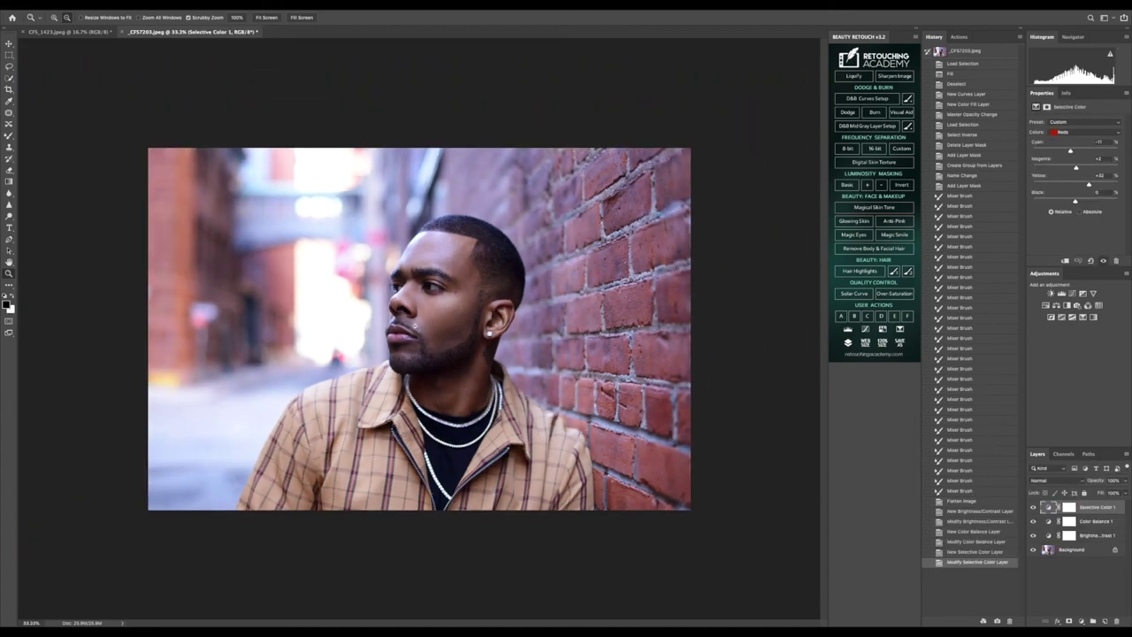
{"action": "left_click", "coordinate": [964, 501]}
{"action": "left_click", "coordinate": [969, 564]}
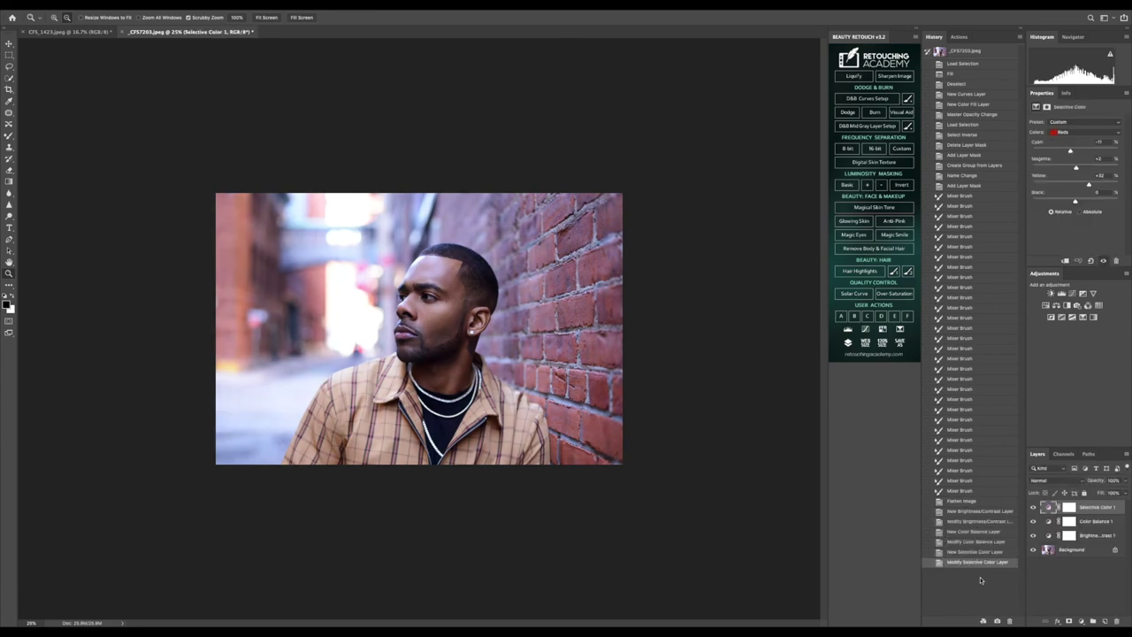
{"action": "left_click", "coordinate": [267, 18]}
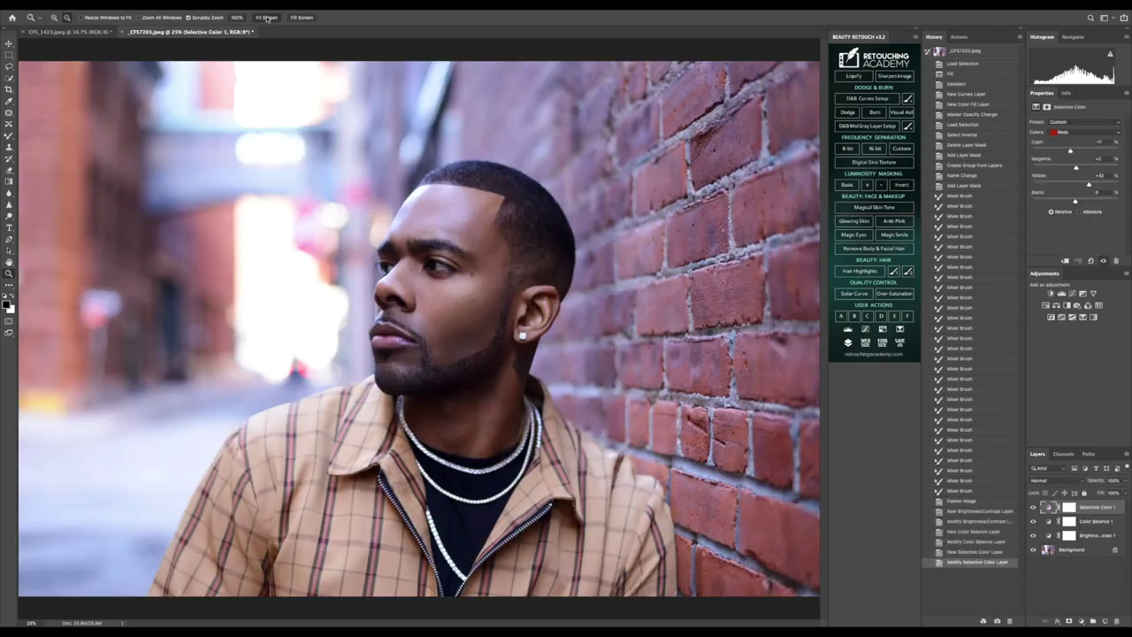
Step: Add a Hue/Saturation adjustment layer with the master saturation lowered to -6, and select the Background layer
{"action": "left_click", "coordinate": [1046, 305]}
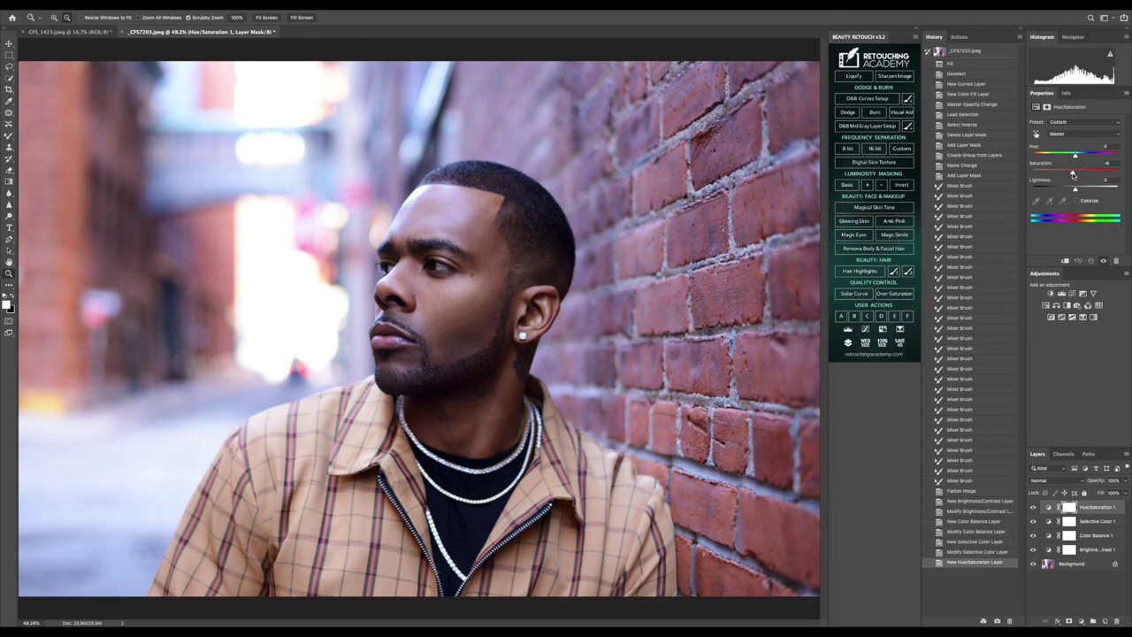
{"action": "left_click_drag", "start_coordinate": [1072, 173], "coordinate": [1072, 174]}
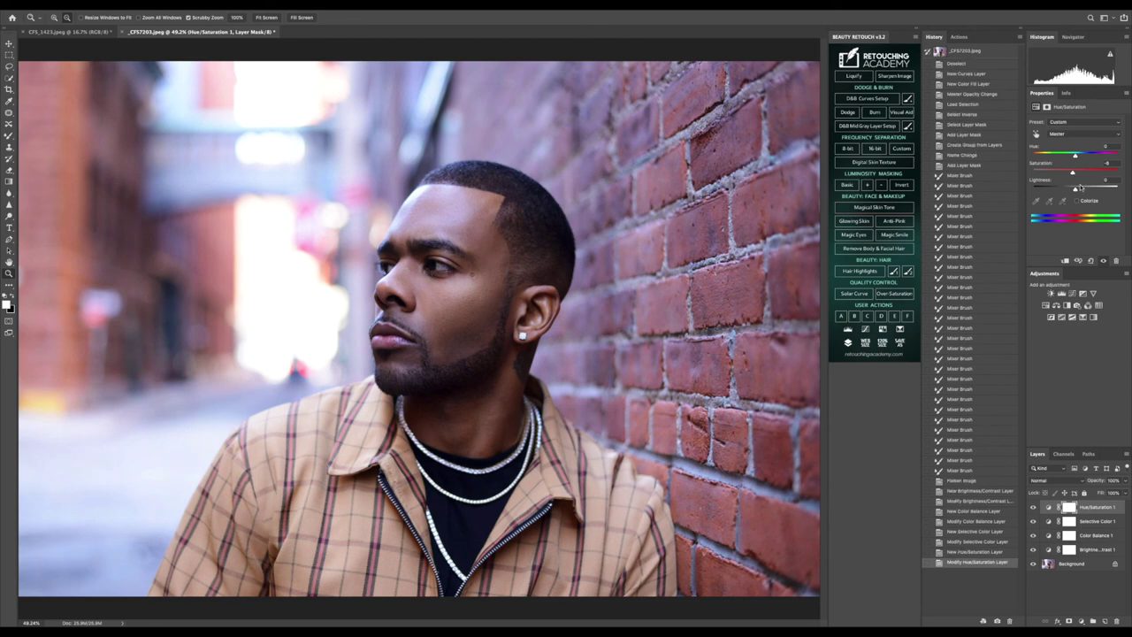
{"action": "left_click", "coordinate": [1082, 566]}
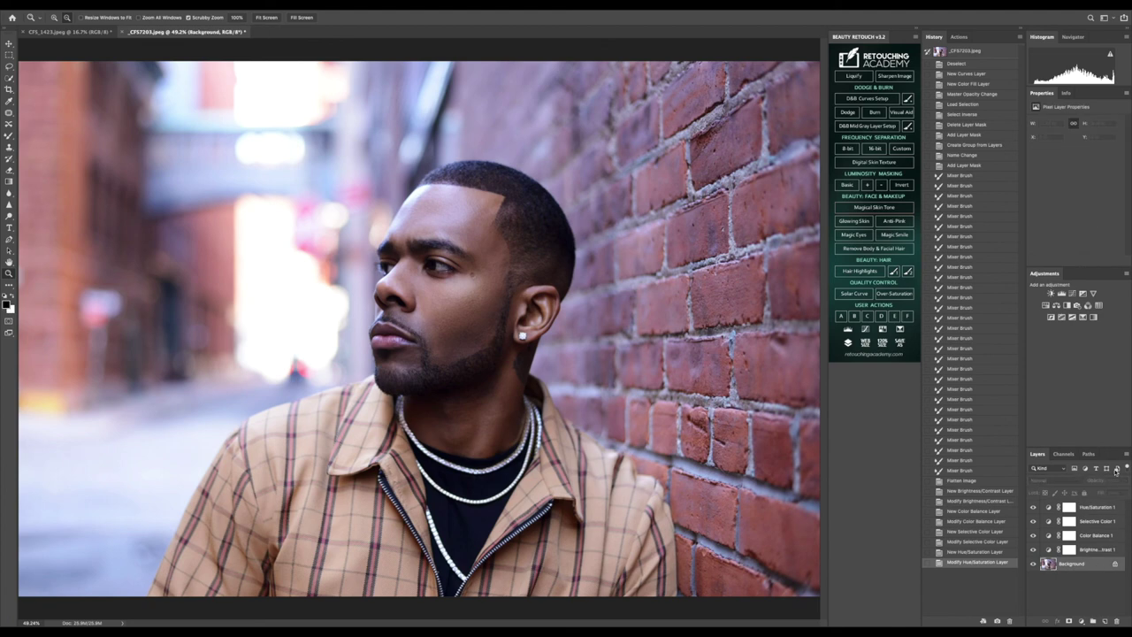
Step: Set the Yellow of the Blacks to -4 in the Selective Color 1 layer, and flatten the image
{"action": "left_click", "coordinate": [1092, 522]}
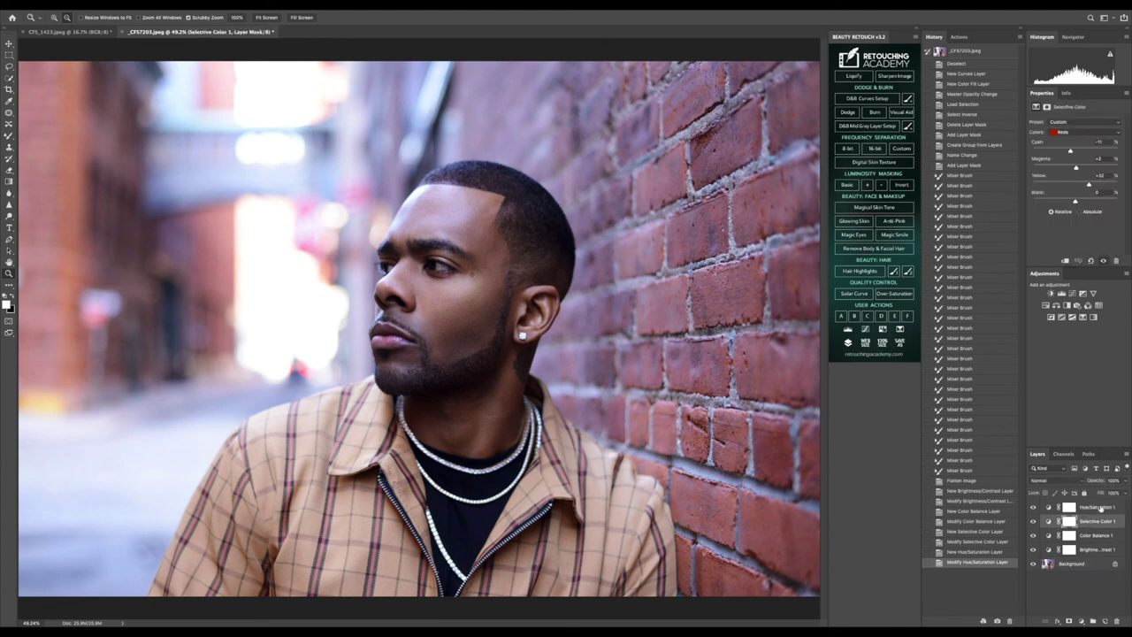
{"action": "left_click", "coordinate": [1076, 133]}
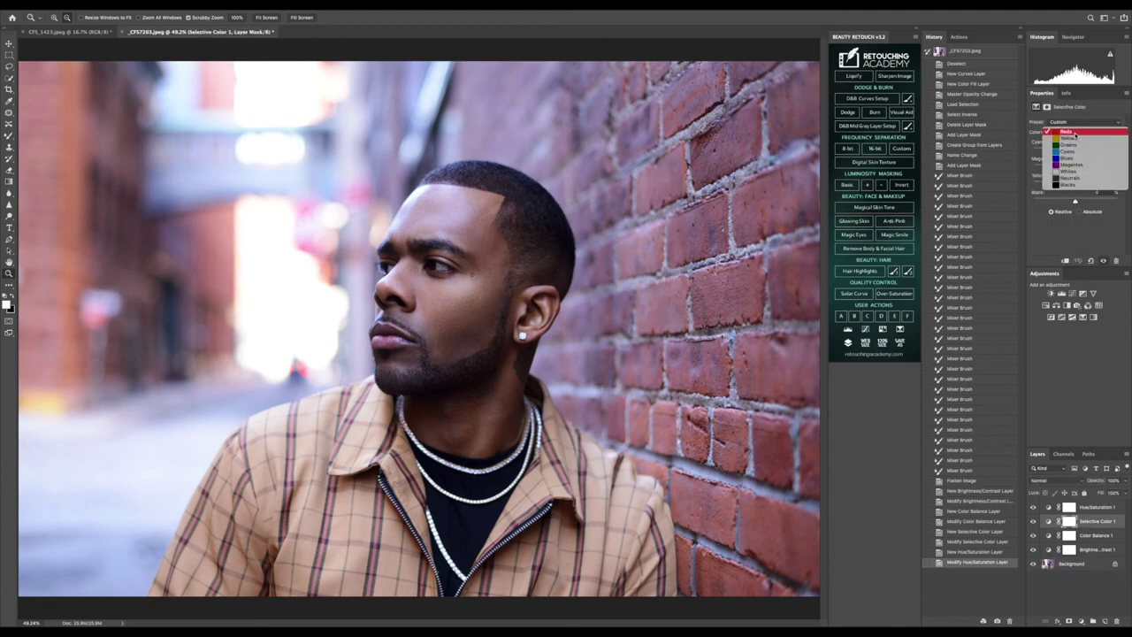
{"action": "left_click", "coordinate": [1069, 184]}
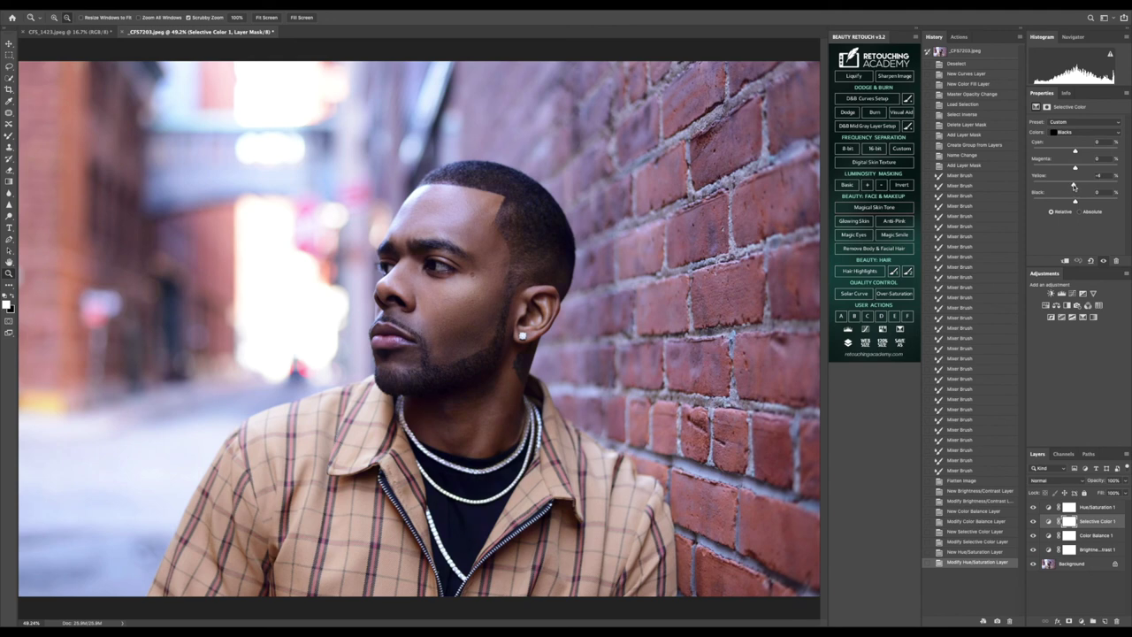
{"action": "left_click", "coordinate": [442, 340]}
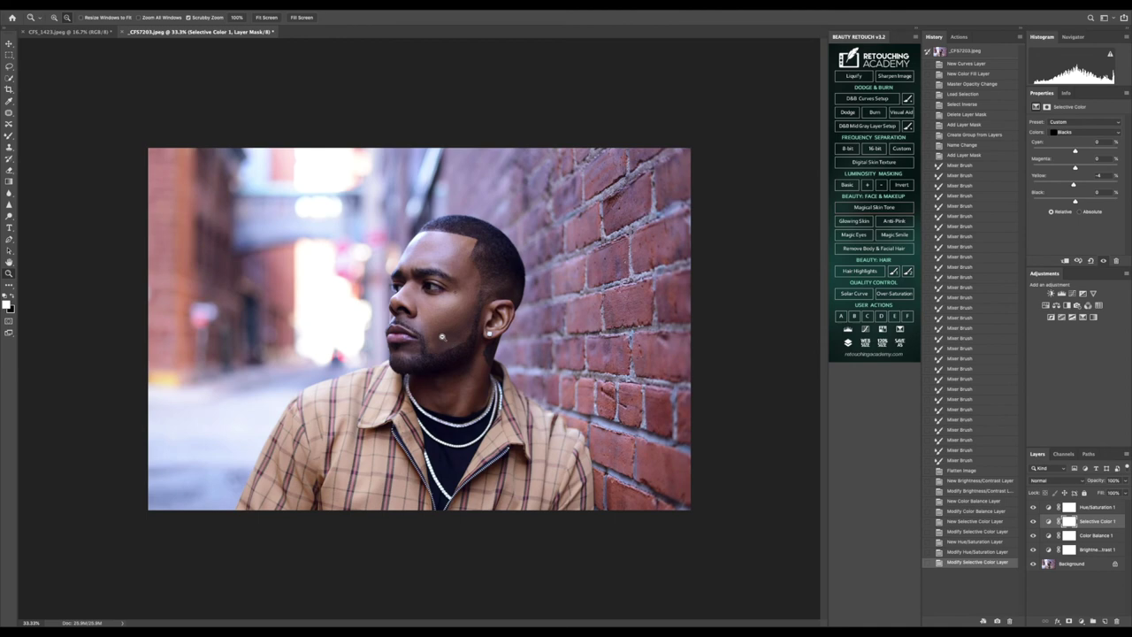
{"action": "left_click", "coordinate": [266, 17]}
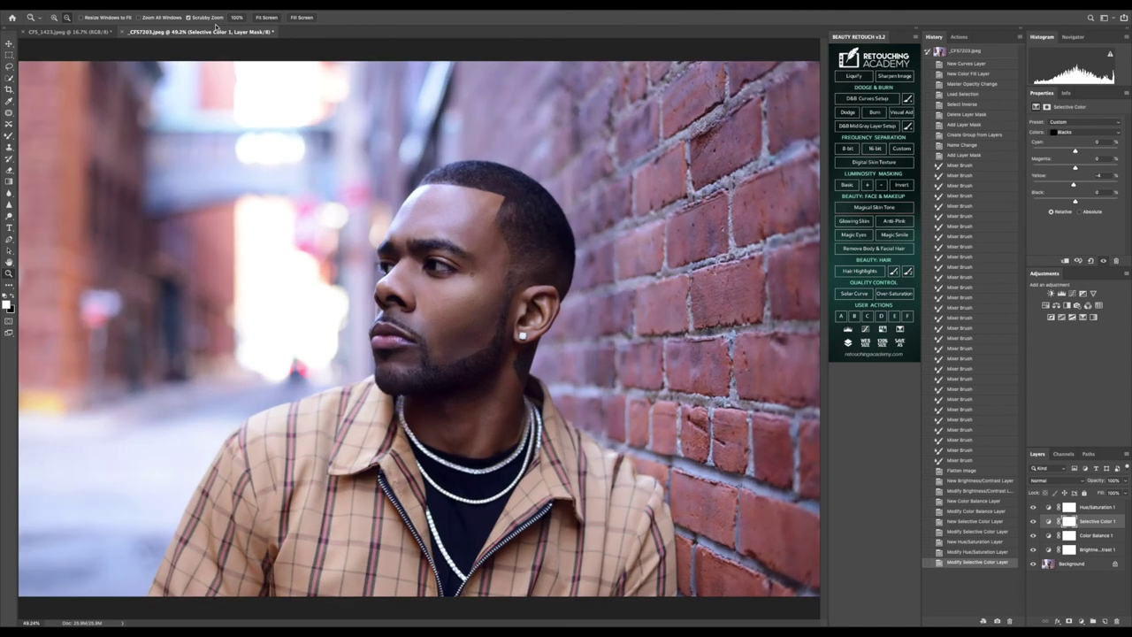
{"action": "right_click", "coordinate": [1078, 566]}
{"action": "left_click", "coordinate": [1035, 599]}
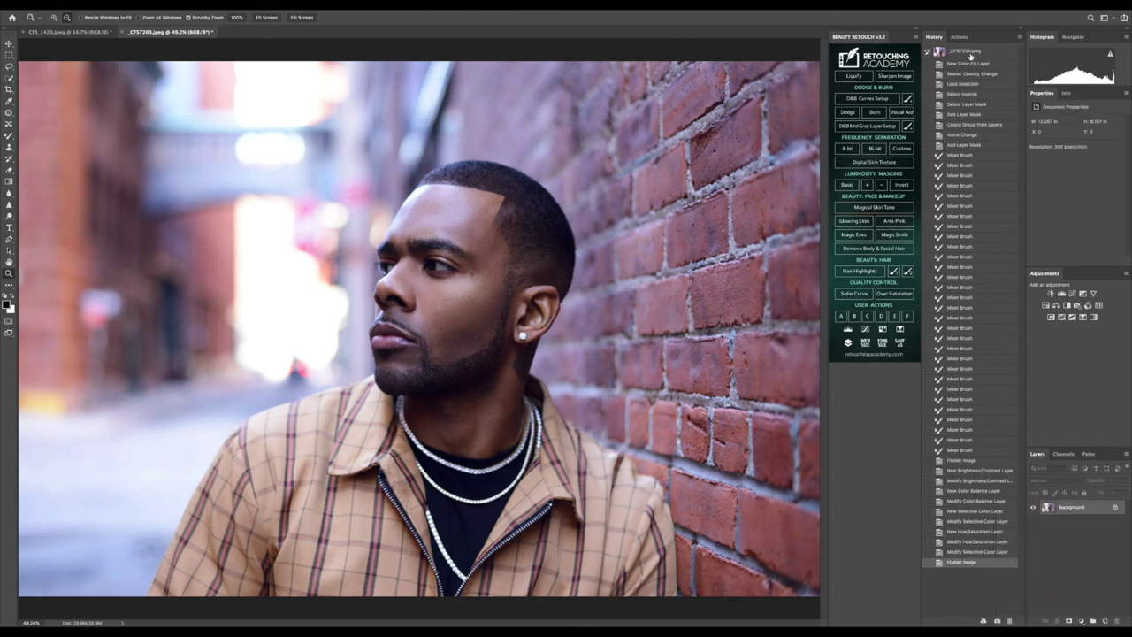
Step: Try the Sharpen Image action, adjust the sharpening layer's fill, and compare the portrait with that layer shown and hidden
{"action": "left_click", "coordinate": [896, 76]}
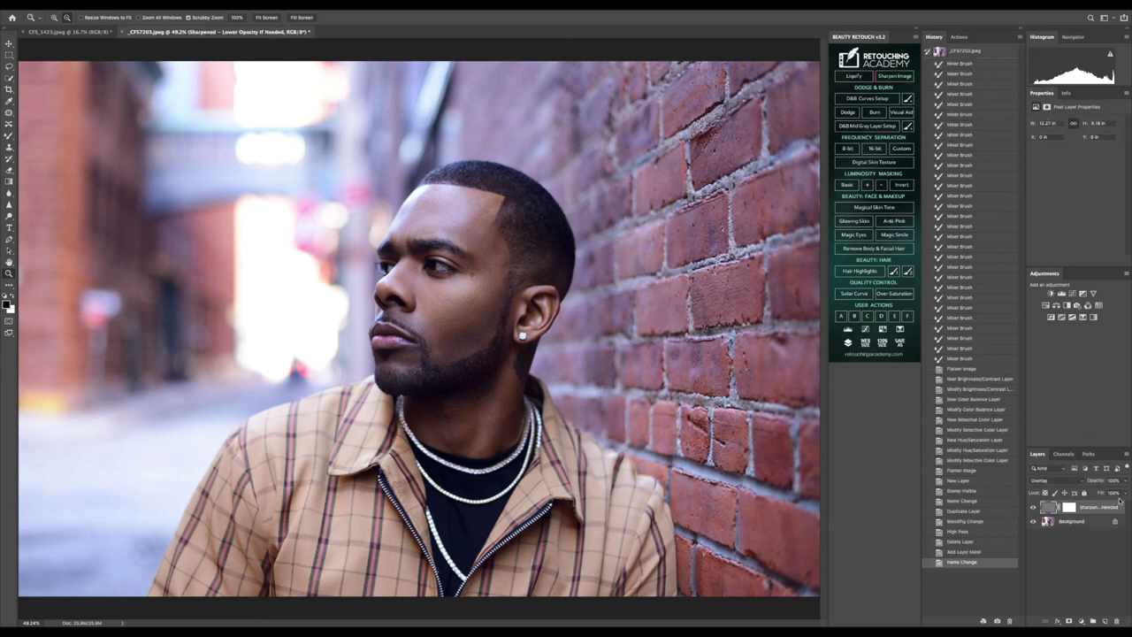
{"action": "left_click", "coordinate": [1124, 495]}
{"action": "left_click_drag", "start_coordinate": [1101, 504], "coordinate": [1089, 508]}
{"action": "left_click", "coordinate": [1033, 507]}
{"action": "left_click", "coordinate": [1033, 508]}
{"action": "left_click", "coordinate": [1033, 507]}
{"action": "left_click", "coordinate": [1033, 508]}
{"action": "left_click", "coordinate": [1034, 508]}
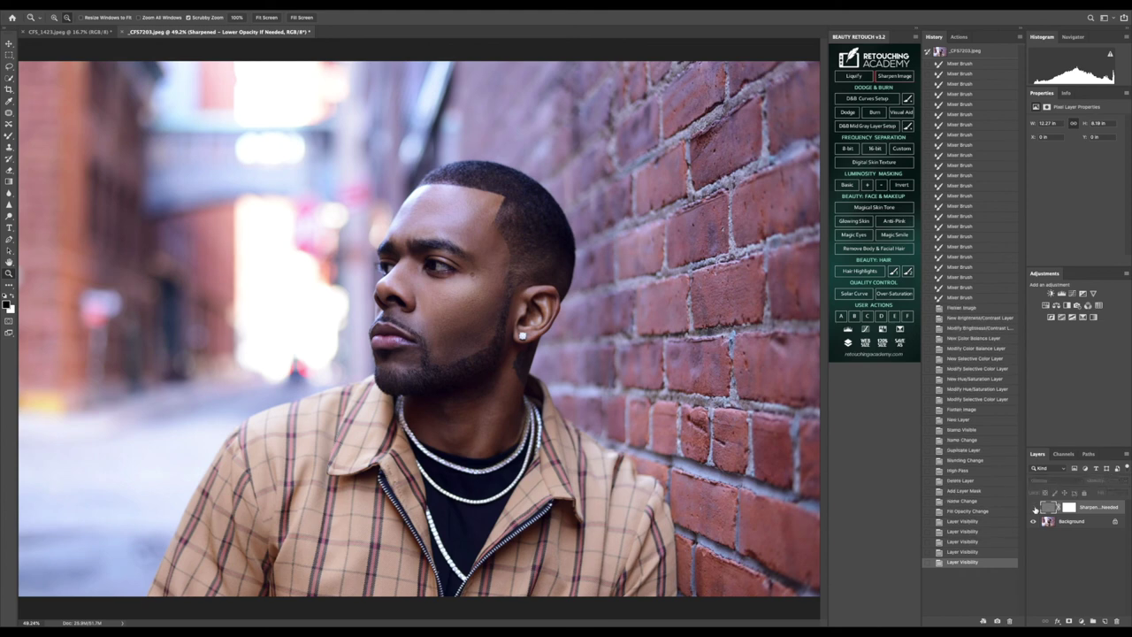
Step: Flatten the image, discarding the hidden sharpening layer
{"action": "right_click", "coordinate": [1079, 522]}
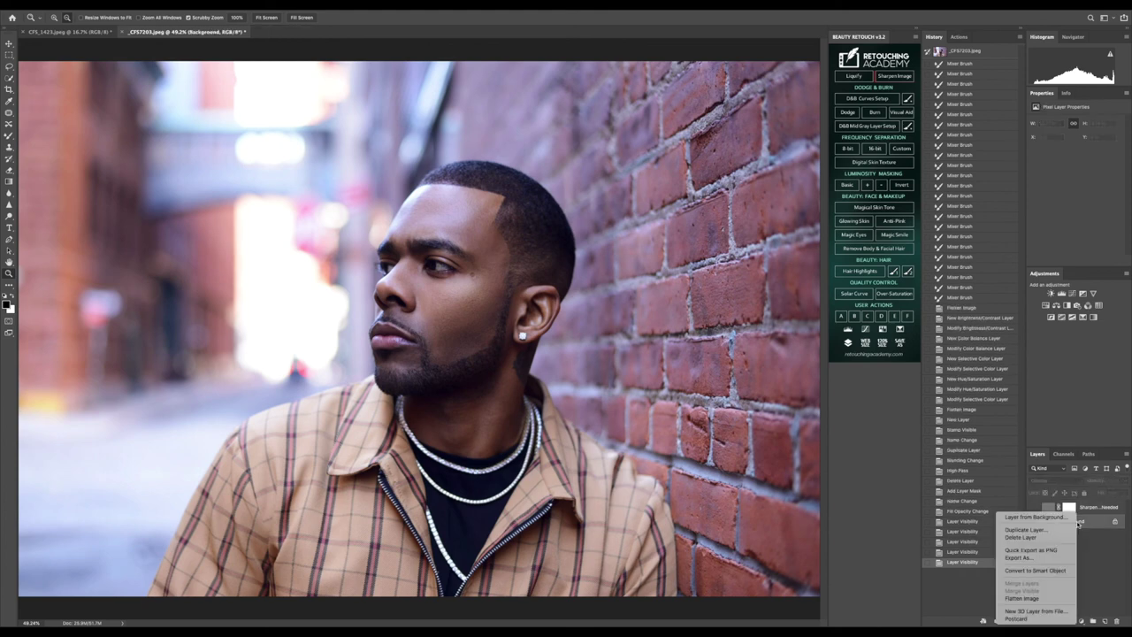
{"action": "left_click", "coordinate": [1034, 598]}
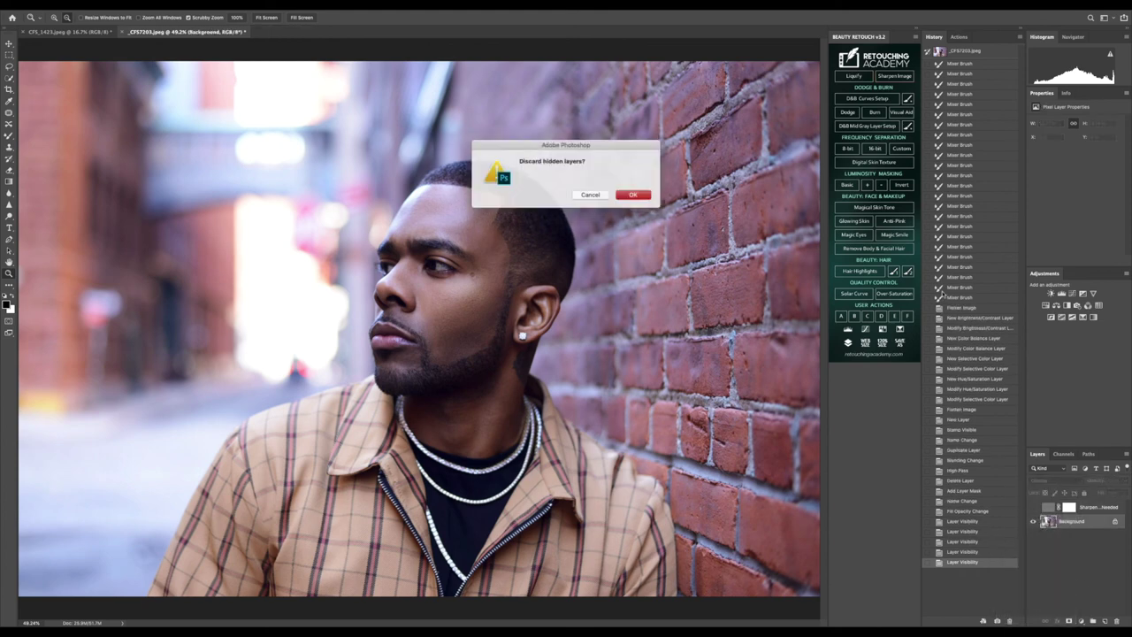
{"action": "left_click", "coordinate": [634, 194]}
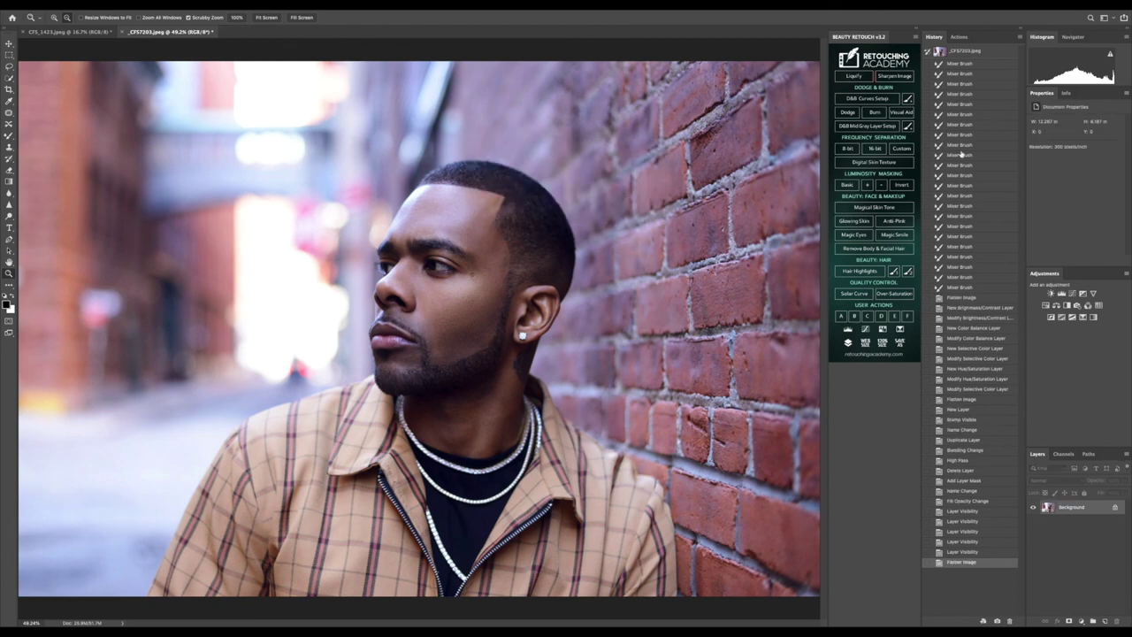
Step: Run the Digital Skin Texture action, and smooth the man's cheek and temple on the Background layer with the Mixer Brush
{"action": "left_click", "coordinate": [859, 163]}
{"action": "left_click", "coordinate": [1071, 521]}
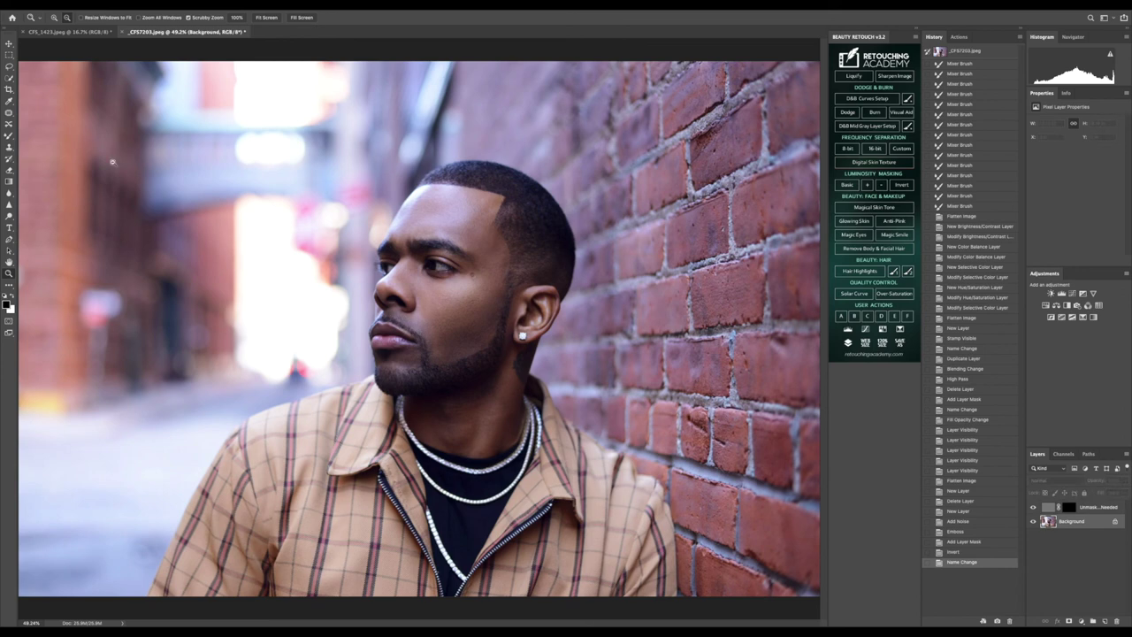
{"action": "key", "text": "b"}
{"action": "mouse_move", "coordinate": [459, 264]}
{"action": "left_mouse_down"}
{"action": "mouse_move", "coordinate": [454, 310]}
{"action": "mouse_move", "coordinate": [499, 290]}
{"action": "left_mouse_up"}
{"action": "mouse_move", "coordinate": [496, 335]}
{"action": "left_mouse_down"}
{"action": "mouse_move", "coordinate": [440, 325]}
{"action": "mouse_move", "coordinate": [432, 329]}
{"action": "mouse_move", "coordinate": [486, 314]}
{"action": "mouse_move", "coordinate": [424, 356]}
{"action": "mouse_move", "coordinate": [488, 338]}
{"action": "left_mouse_up"}
{"action": "mouse_move", "coordinate": [497, 270]}
{"action": "left_mouse_down"}
{"action": "mouse_move", "coordinate": [502, 257]}
{"action": "mouse_move", "coordinate": [494, 298]}
{"action": "left_mouse_up"}
{"action": "mouse_move", "coordinate": [501, 253]}
{"action": "left_mouse_down"}
{"action": "mouse_move", "coordinate": [496, 287]}
{"action": "mouse_move", "coordinate": [507, 260]}
{"action": "mouse_move", "coordinate": [519, 282]}
{"action": "mouse_move", "coordinate": [501, 260]}
{"action": "mouse_move", "coordinate": [503, 289]}
{"action": "left_mouse_up"}
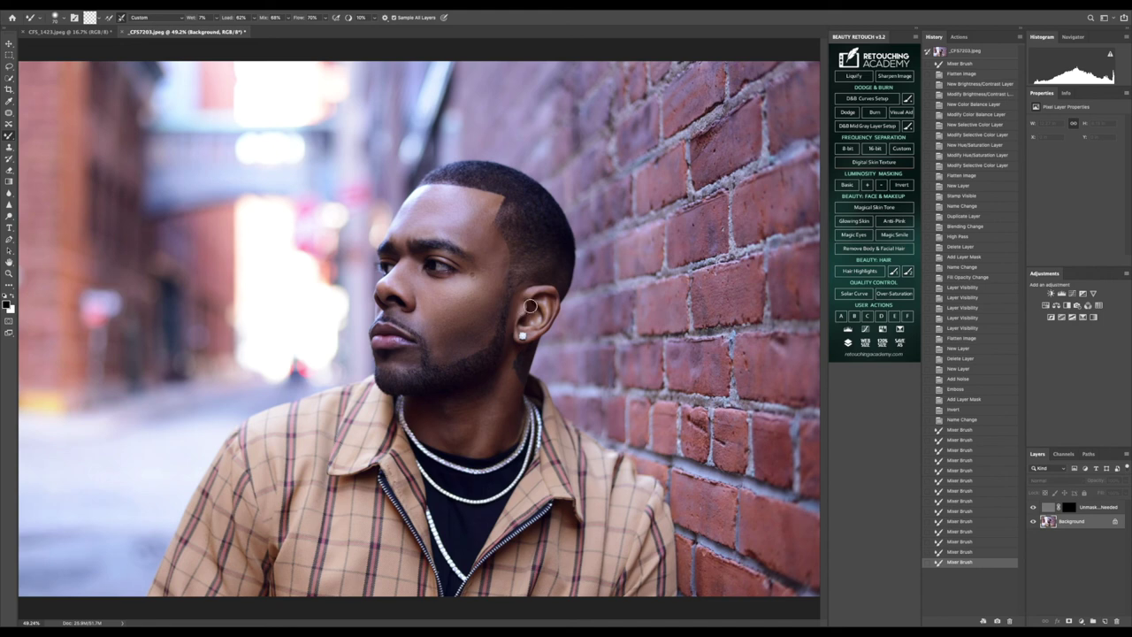
{"action": "left_click_drag", "start_coordinate": [434, 328], "coordinate": [444, 364]}
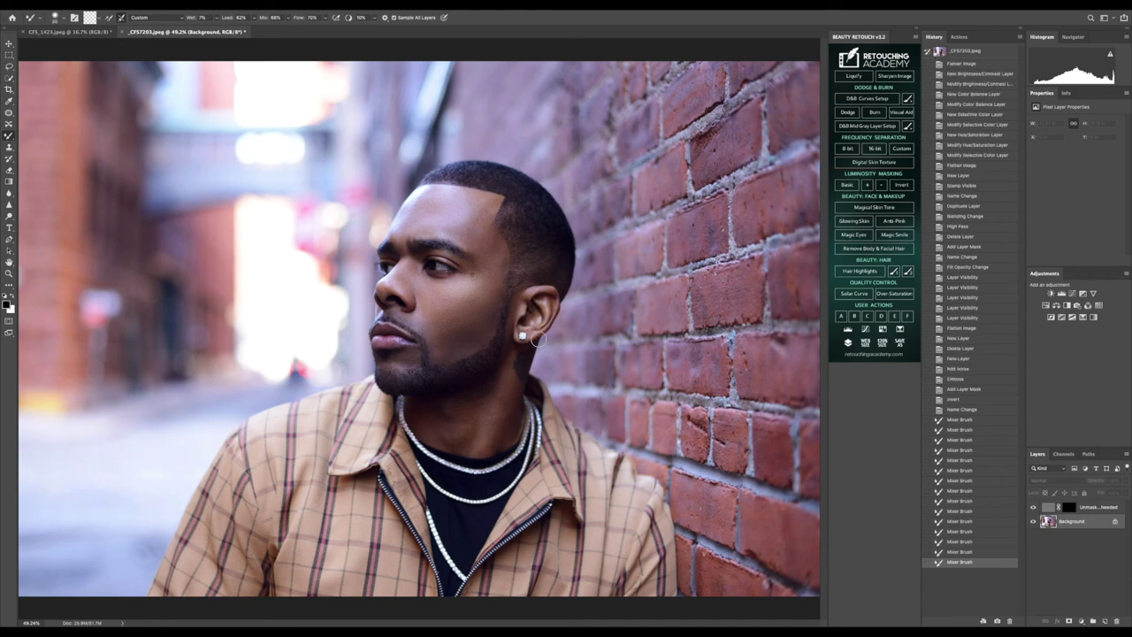
{"action": "left_click_drag", "start_coordinate": [454, 308], "coordinate": [447, 332]}
{"action": "mouse_move", "coordinate": [447, 332]}
{"action": "left_mouse_down"}
{"action": "mouse_move", "coordinate": [469, 298]}
{"action": "mouse_move", "coordinate": [527, 293]}
{"action": "mouse_move", "coordinate": [473, 293]}
{"action": "mouse_move", "coordinate": [493, 286]}
{"action": "left_mouse_up"}
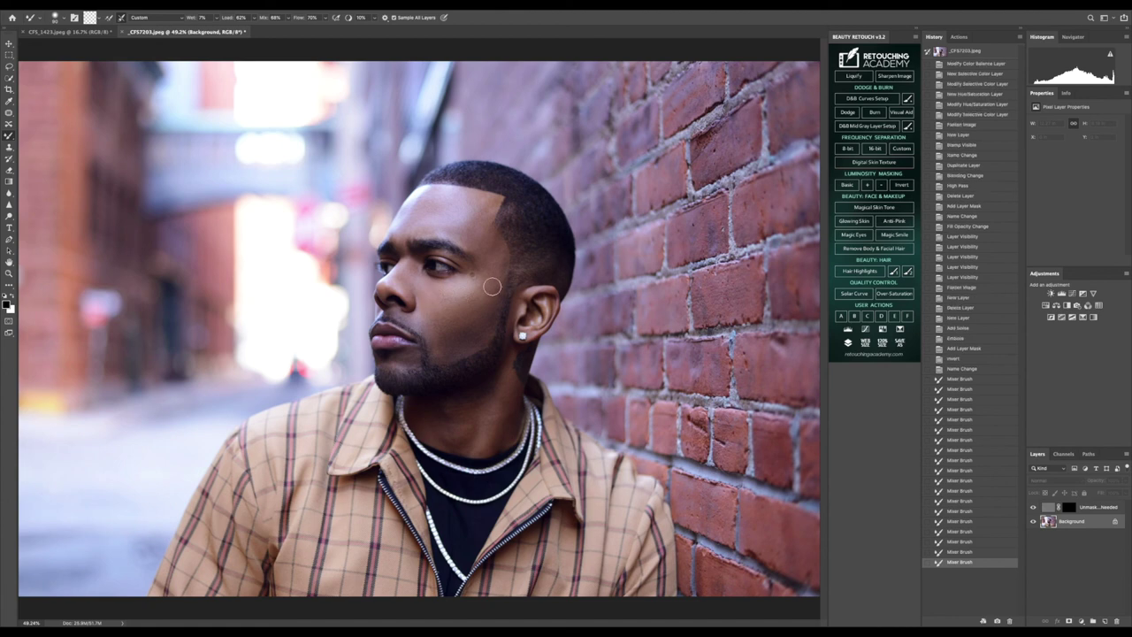
Step: Compare several earlier Mixer Brush history states with the current skin smoothing, and return to the latest state
{"action": "key", "text": "ctrl+z"}
{"action": "key", "text": "ctrl+z"}
{"action": "left_click", "coordinate": [979, 492]}
{"action": "left_click", "coordinate": [978, 475]}
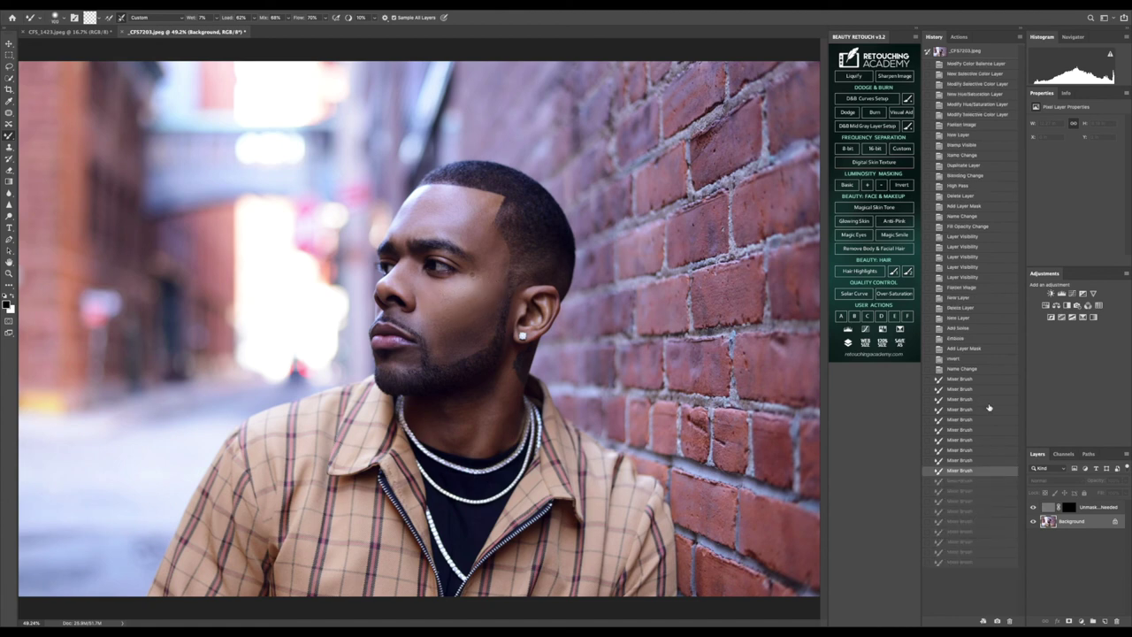
{"action": "left_click", "coordinate": [989, 403]}
{"action": "left_click", "coordinate": [971, 512]}
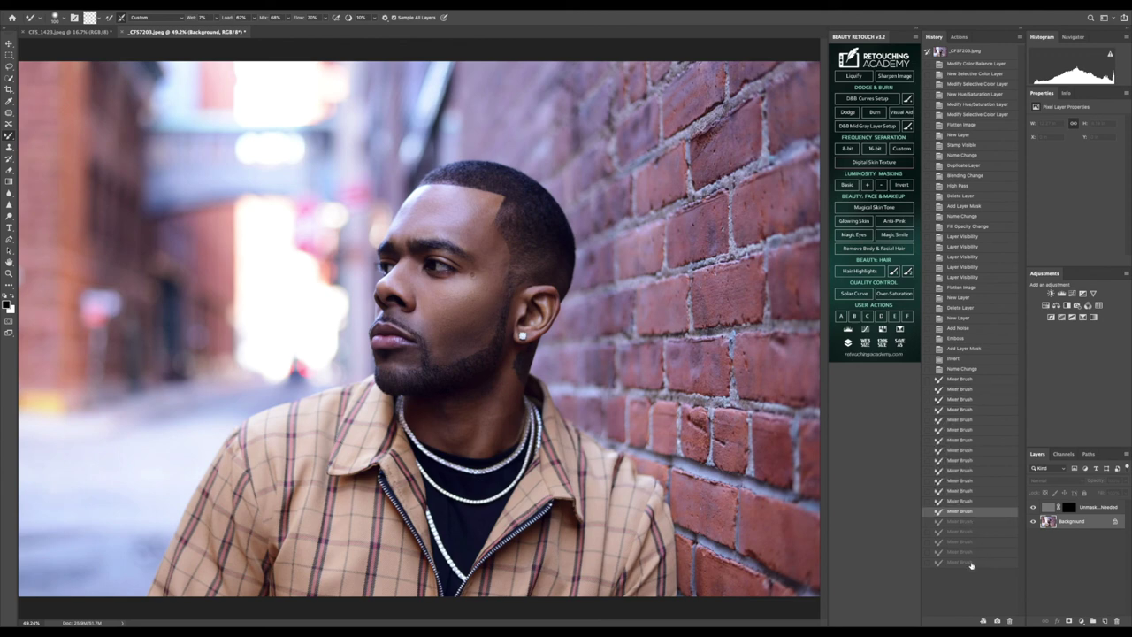
{"action": "left_click", "coordinate": [970, 562]}
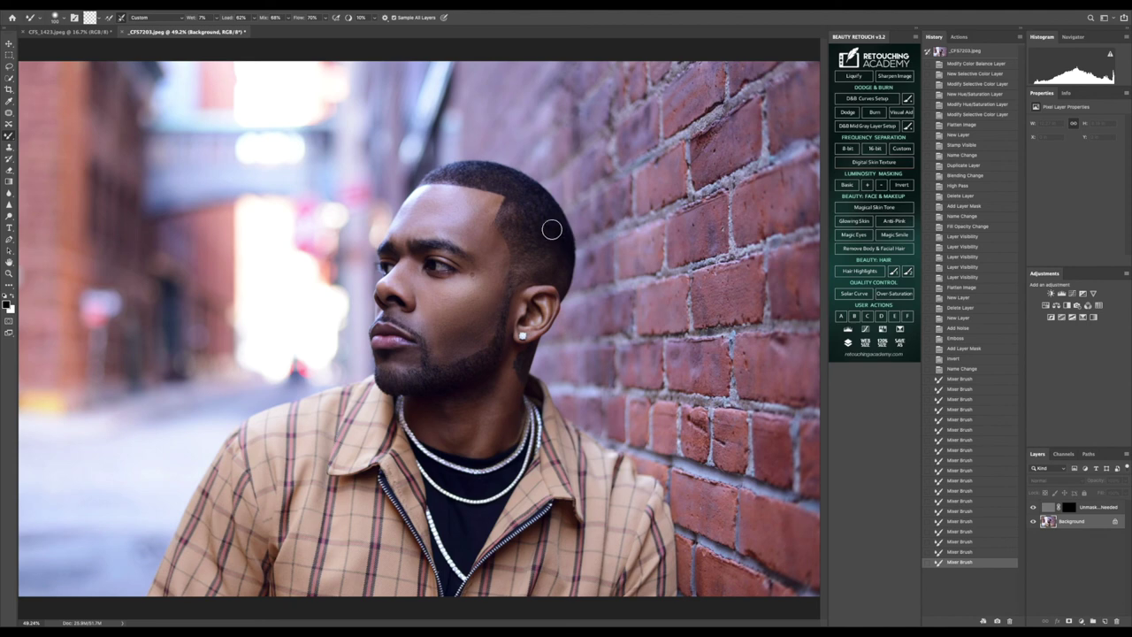
Step: Continue smoothing the temple, cheek and jaw area with the Mixer Brush, raising its Wet setting to 12%
{"action": "mouse_move", "coordinate": [493, 258]}
{"action": "left_mouse_down"}
{"action": "mouse_move", "coordinate": [487, 231]}
{"action": "mouse_move", "coordinate": [474, 241]}
{"action": "mouse_move", "coordinate": [446, 227]}
{"action": "mouse_move", "coordinate": [460, 221]}
{"action": "mouse_move", "coordinate": [501, 252]}
{"action": "mouse_move", "coordinate": [476, 210]}
{"action": "mouse_move", "coordinate": [447, 210]}
{"action": "mouse_move", "coordinate": [488, 227]}
{"action": "left_mouse_up"}
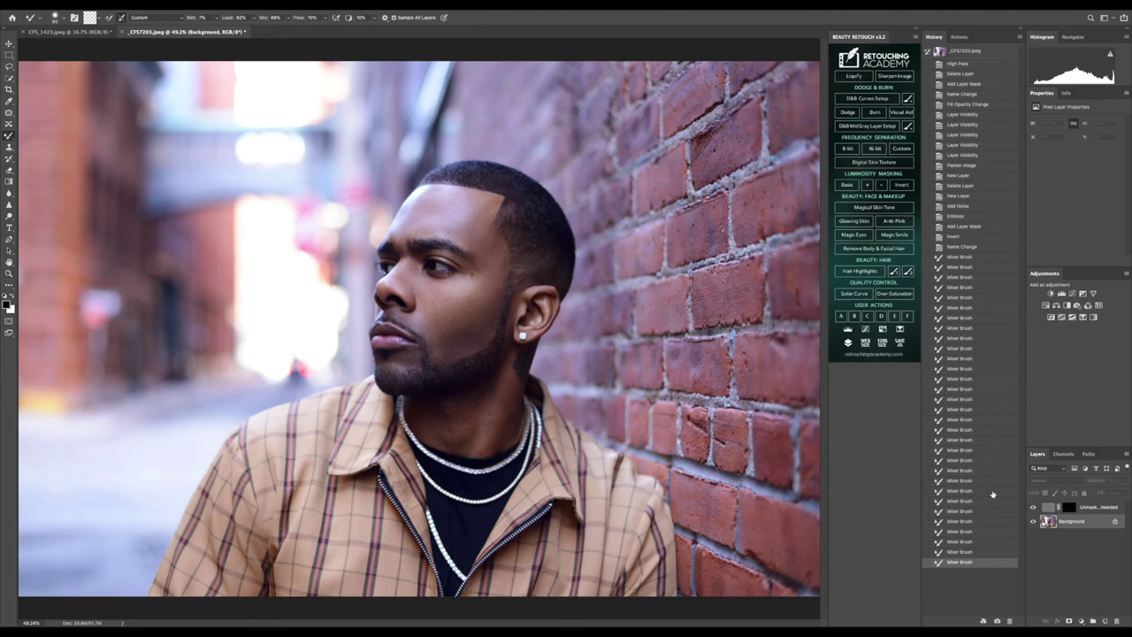
{"action": "mouse_move", "coordinate": [481, 345]}
{"action": "left_mouse_down"}
{"action": "mouse_move", "coordinate": [496, 313]}
{"action": "mouse_move", "coordinate": [474, 352]}
{"action": "left_mouse_up"}
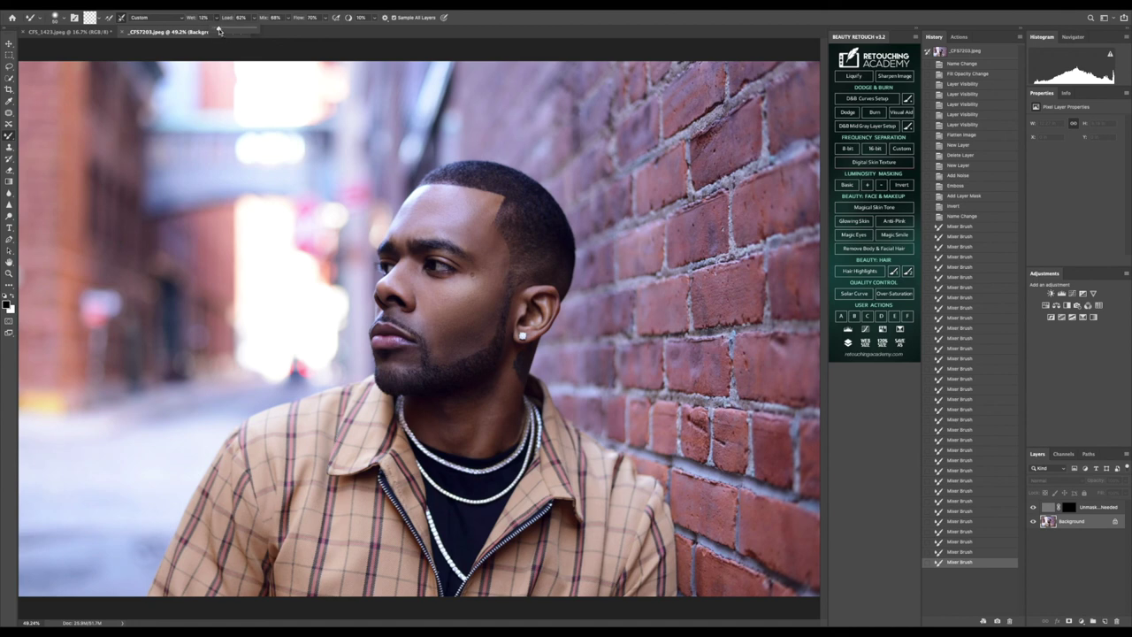
{"action": "left_click", "coordinate": [471, 354]}
{"action": "left_click", "coordinate": [465, 341]}
{"action": "left_click", "coordinate": [485, 331]}
{"action": "left_click", "coordinate": [483, 337]}
{"action": "left_click", "coordinate": [492, 314]}
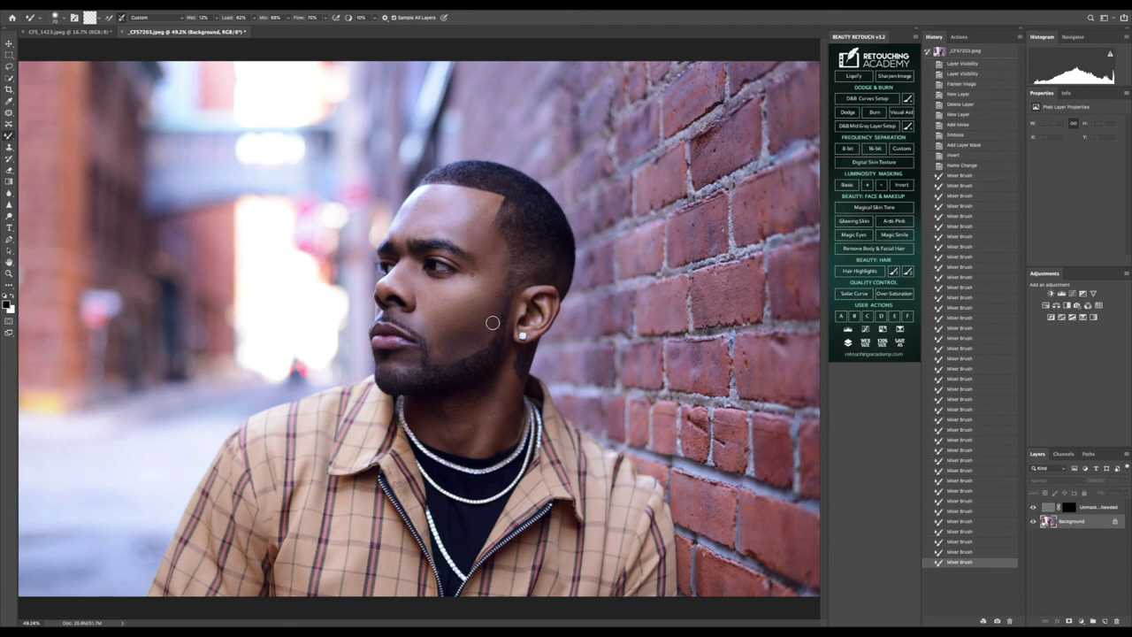
{"action": "left_click", "coordinate": [503, 298]}
{"action": "left_click", "coordinate": [503, 258]}
Step: Add a Color Balance adjustment layer with the midtones' Yellow-Blue value at -3, and flatten the image
{"action": "left_click", "coordinate": [1055, 305]}
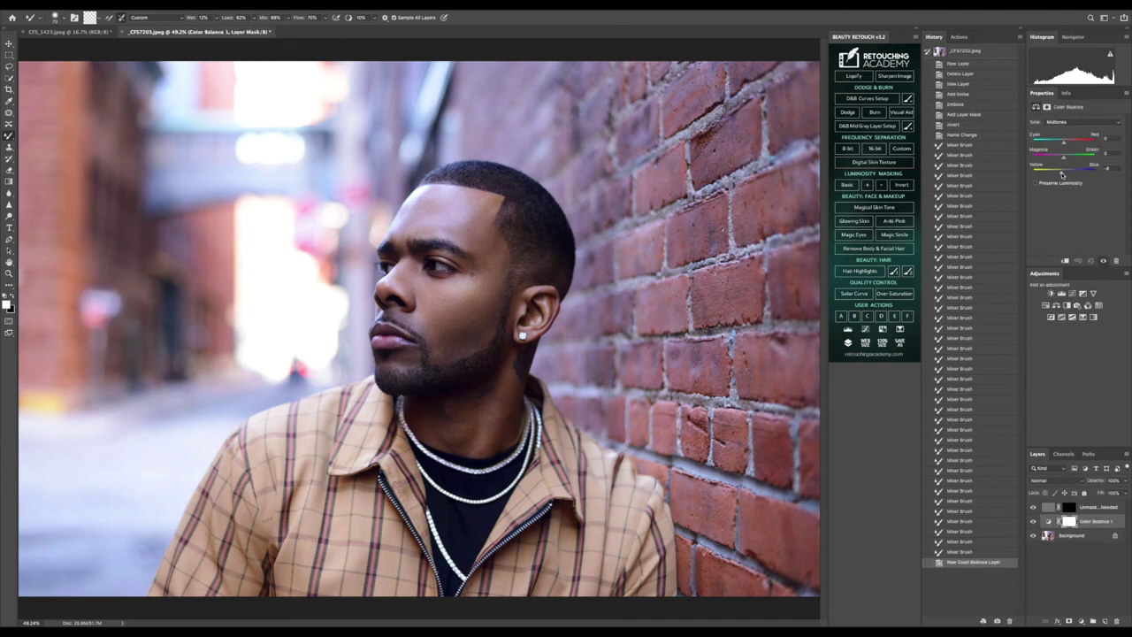
{"action": "left_click_drag", "start_coordinate": [1064, 174], "coordinate": [1066, 174]}
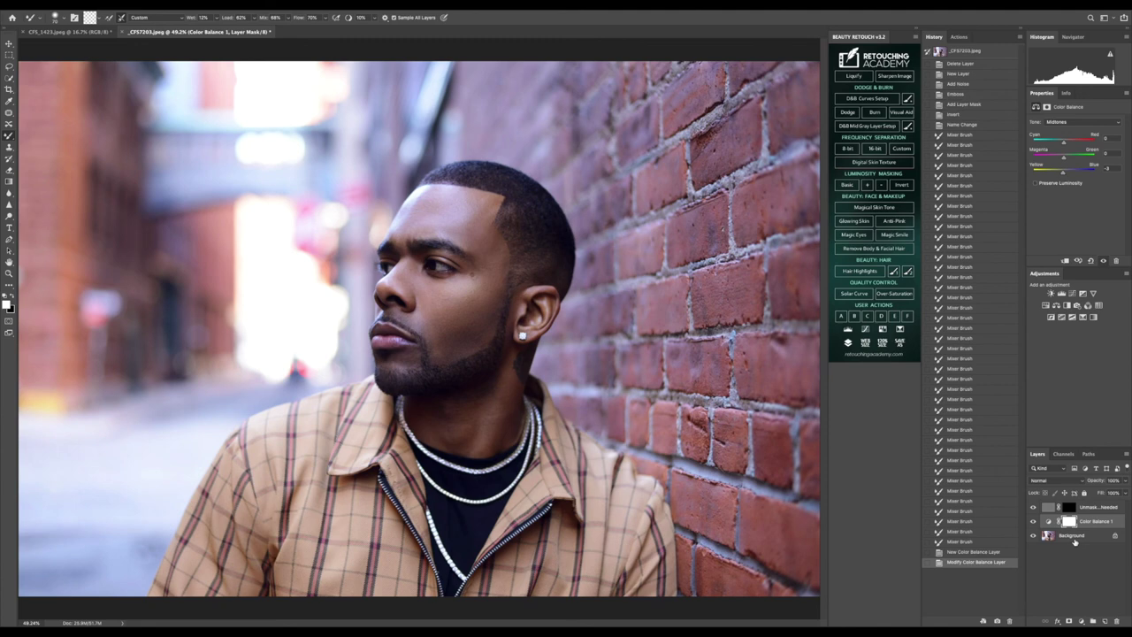
{"action": "left_click", "coordinate": [1073, 537]}
{"action": "right_click", "coordinate": [1090, 542]}
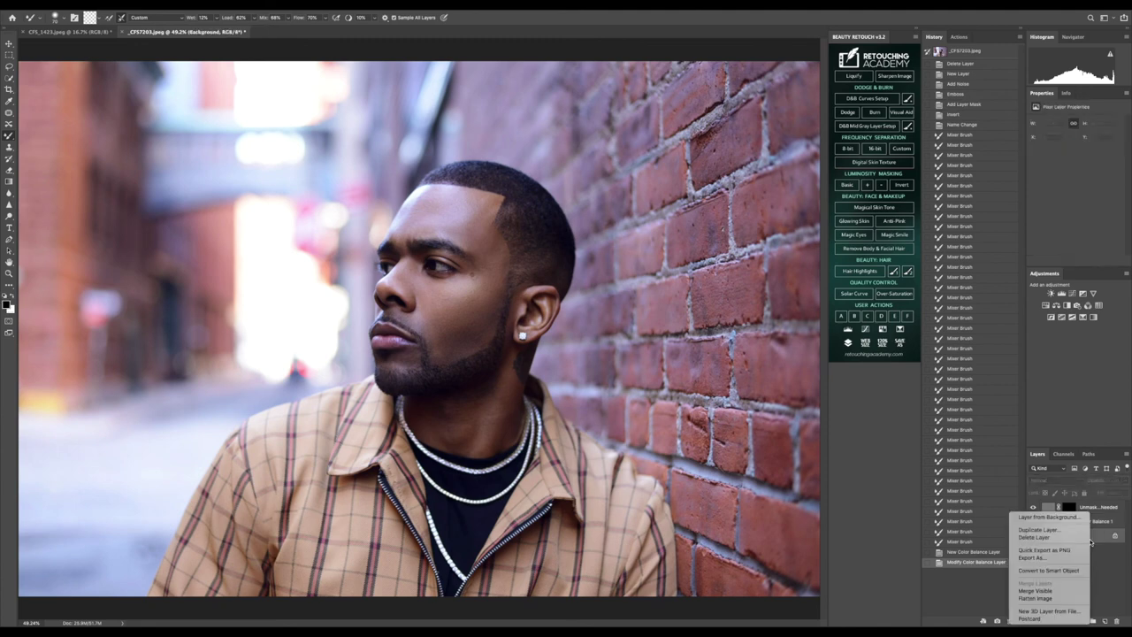
{"action": "left_click", "coordinate": [1048, 596]}
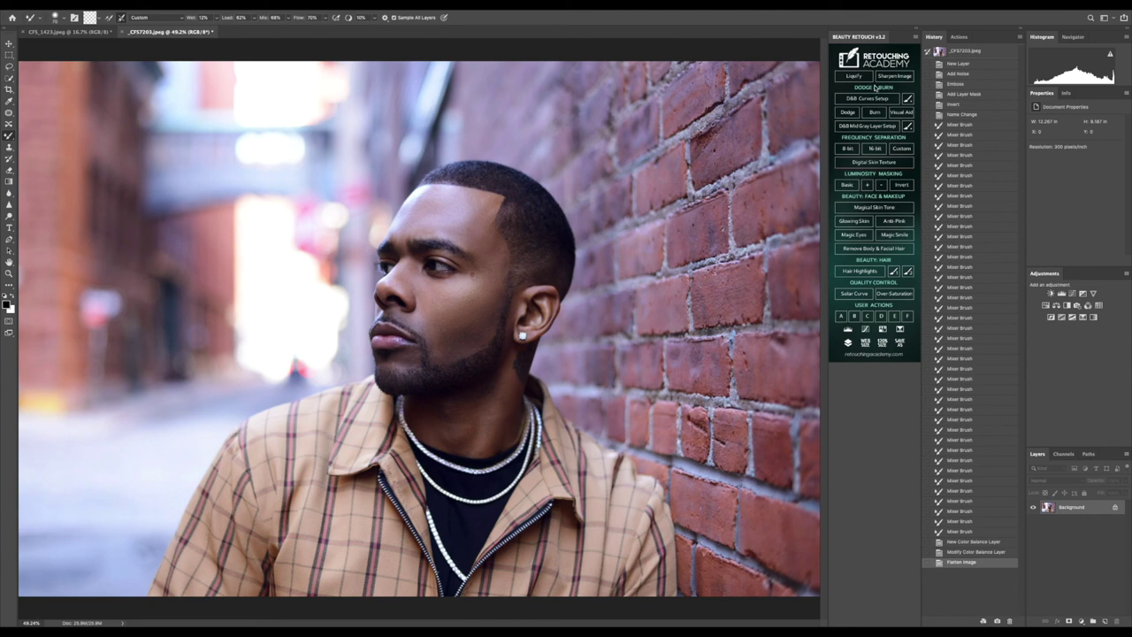
Step: Compare the original photo snapshot with the final flattened state twice, with the whole image in view
{"action": "left_click", "coordinate": [961, 55]}
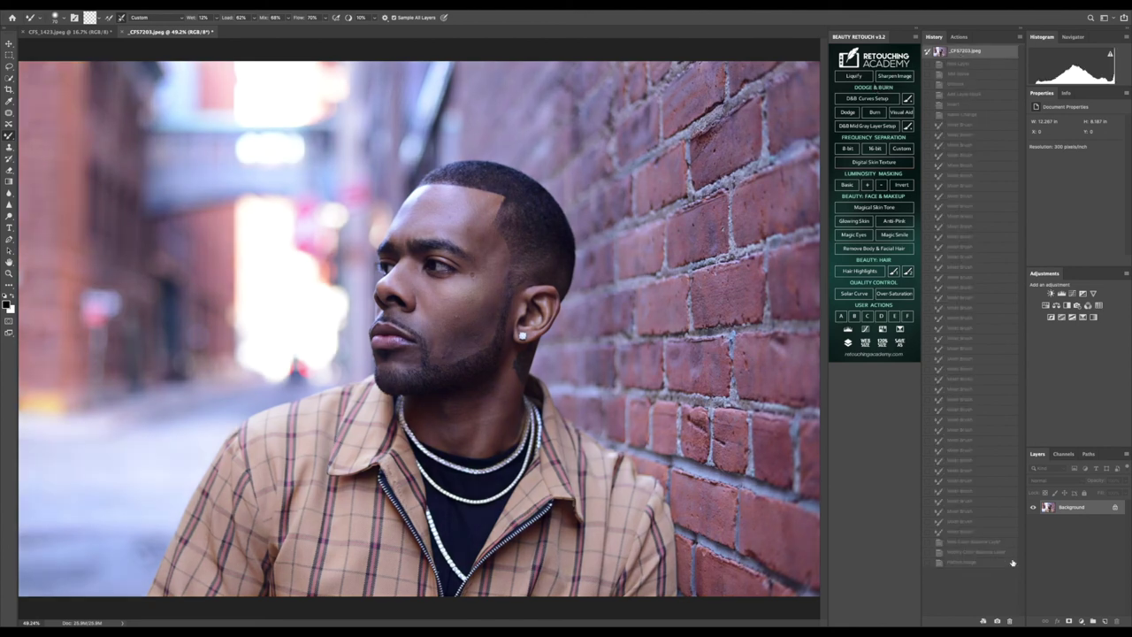
{"action": "left_click", "coordinate": [964, 562]}
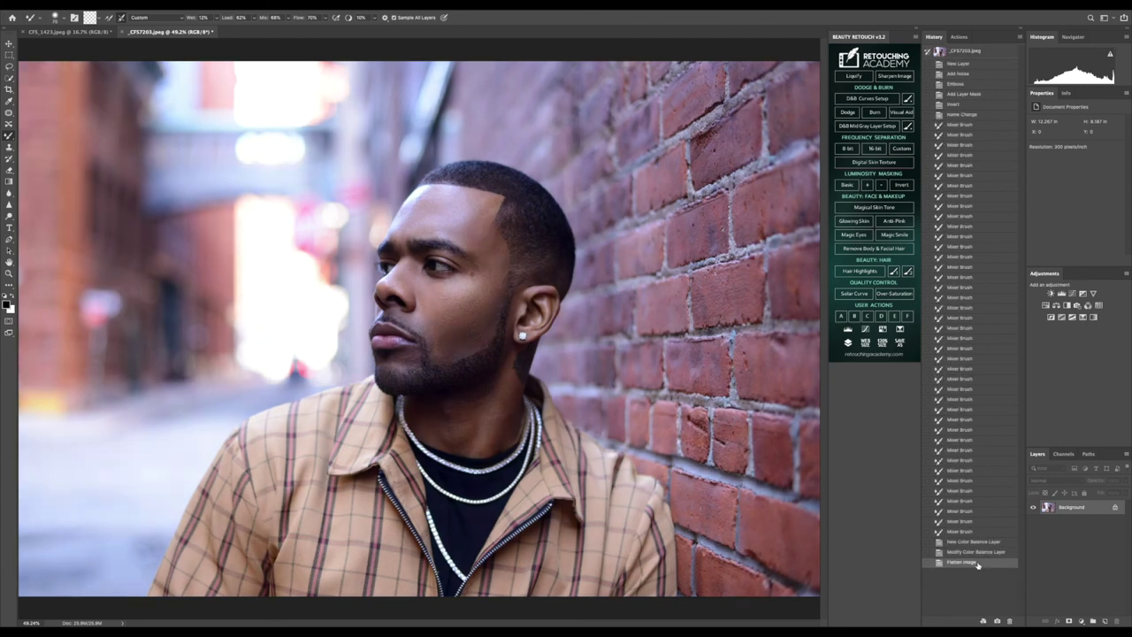
{"action": "left_click", "coordinate": [962, 54]}
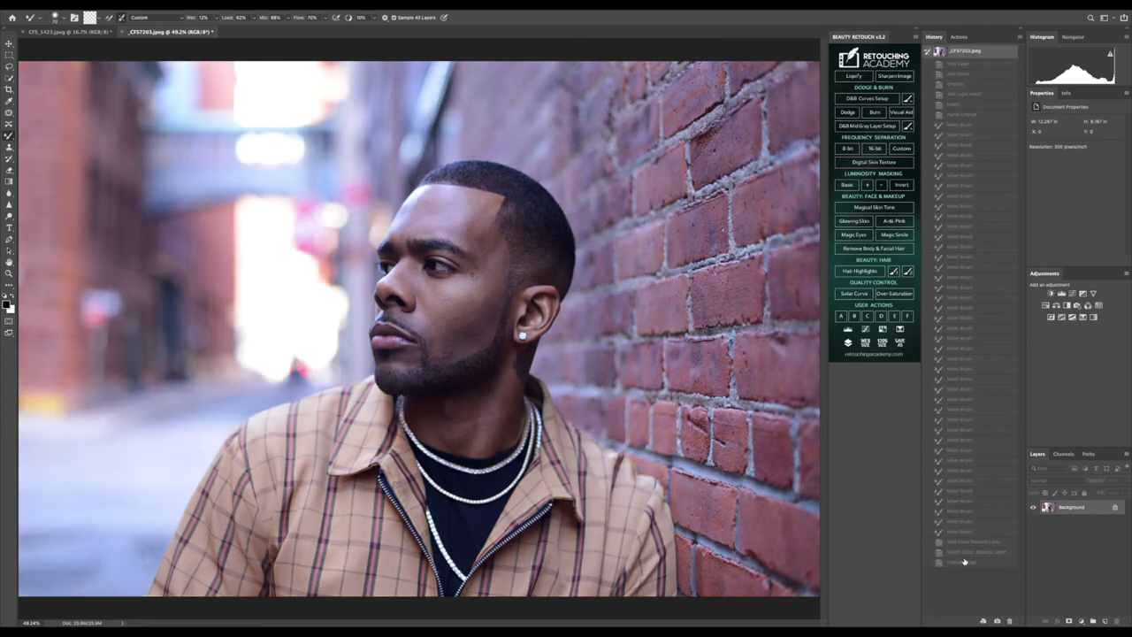
{"action": "left_click", "coordinate": [962, 562]}
Step: Compare the original and retouched skin on the man's face at 200% zoom, and fit the image to the screen again
{"action": "left_click", "coordinate": [9, 273]}
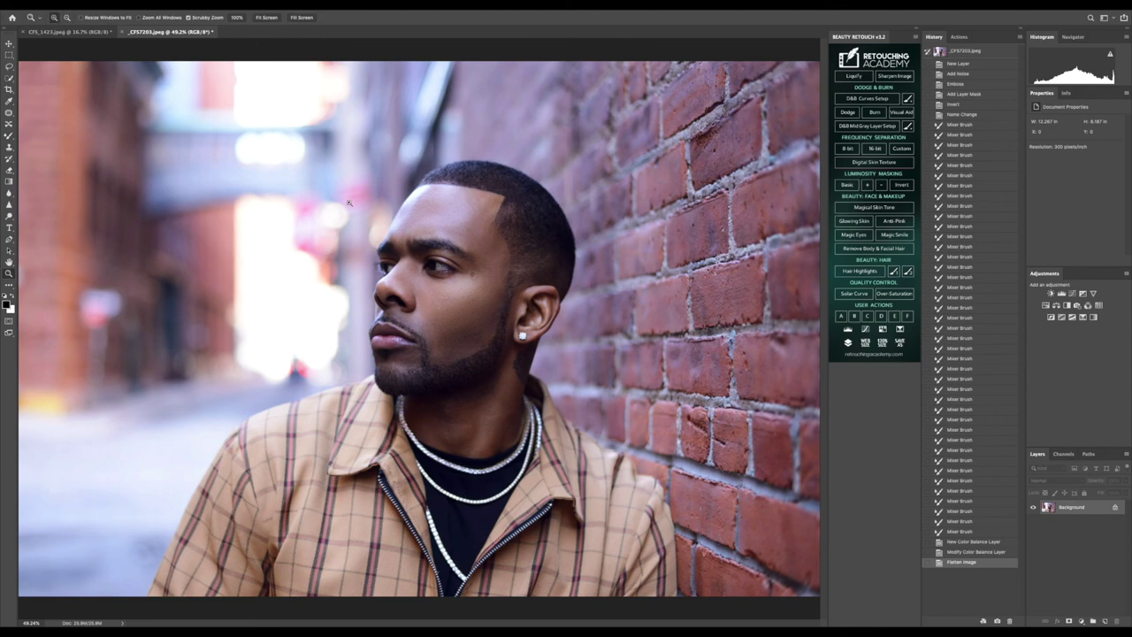
{"action": "left_click_drag", "start_coordinate": [423, 332], "coordinate": [481, 363]}
{"action": "scroll", "coordinate": [392, 333], "scroll_direction": "up", "scroll_amount": 5}
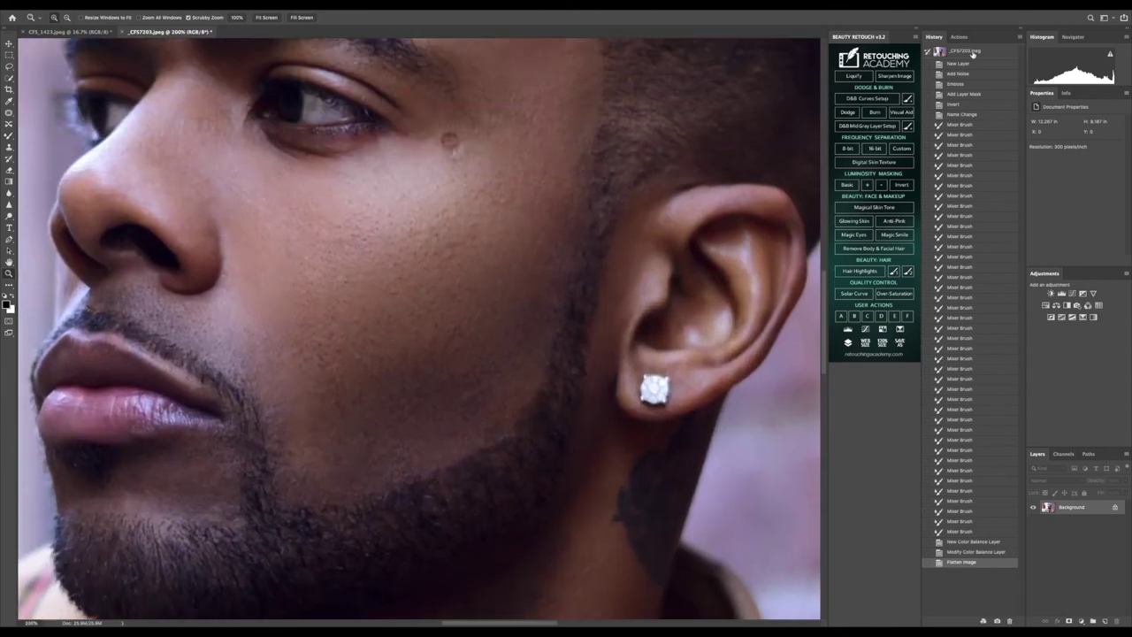
{"action": "left_click", "coordinate": [973, 52]}
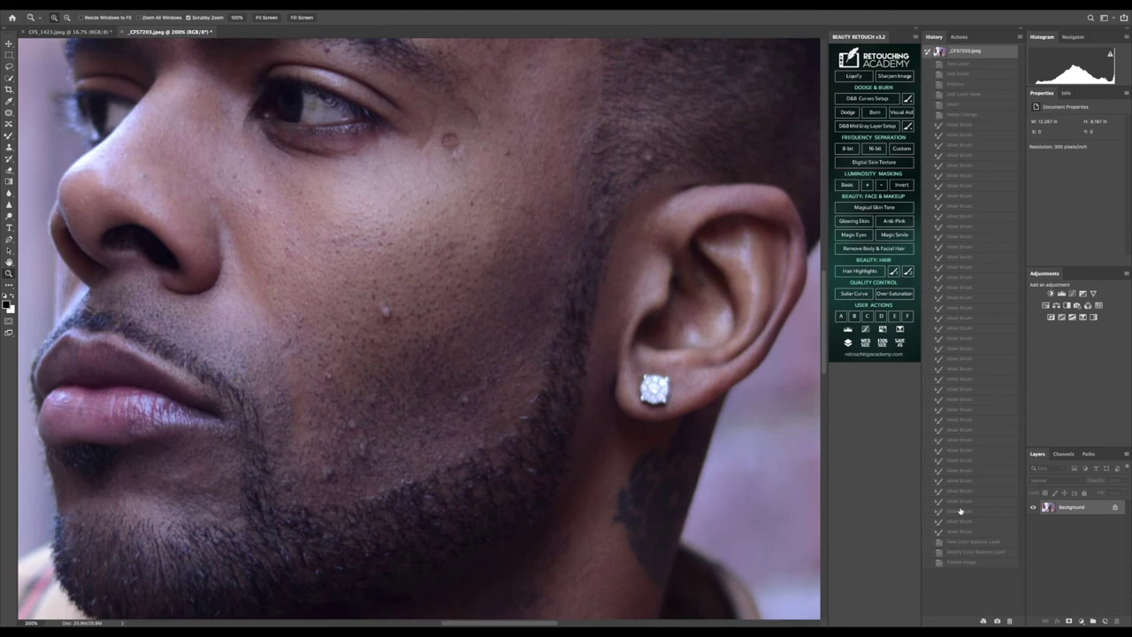
{"action": "left_click", "coordinate": [962, 562]}
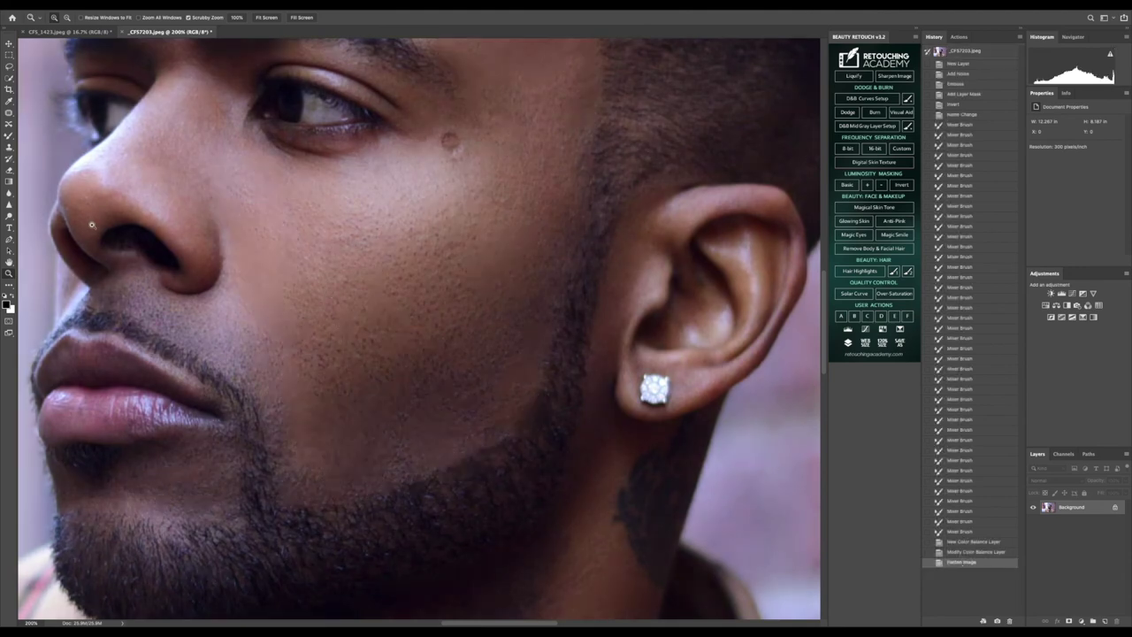
{"action": "left_click", "coordinate": [962, 55]}
{"action": "left_click", "coordinate": [979, 563]}
{"action": "left_click", "coordinate": [266, 19]}
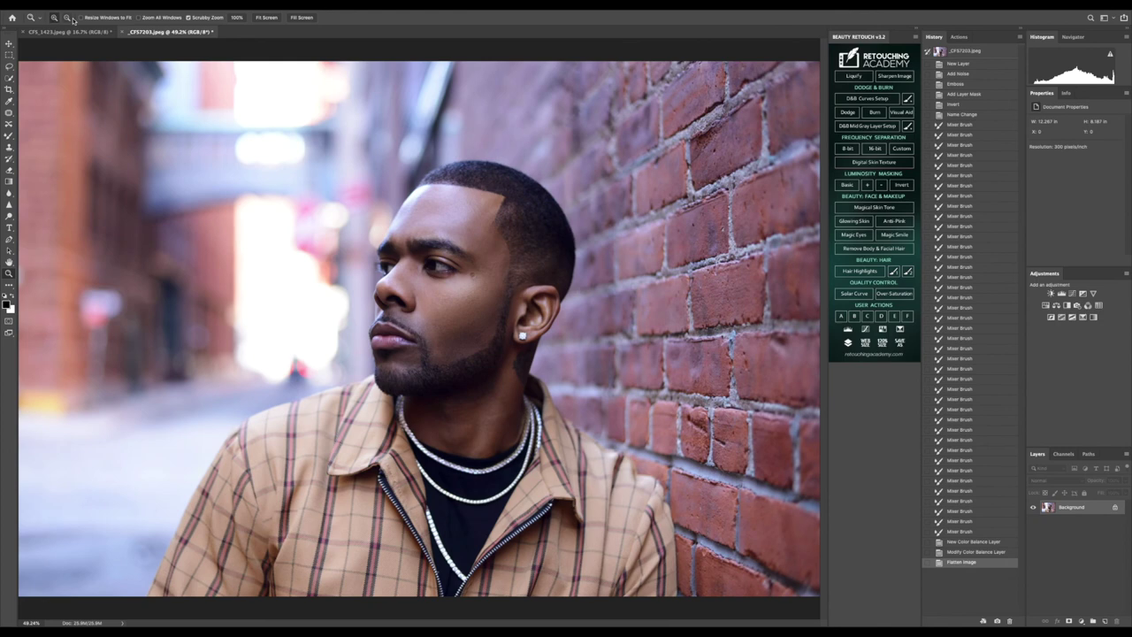